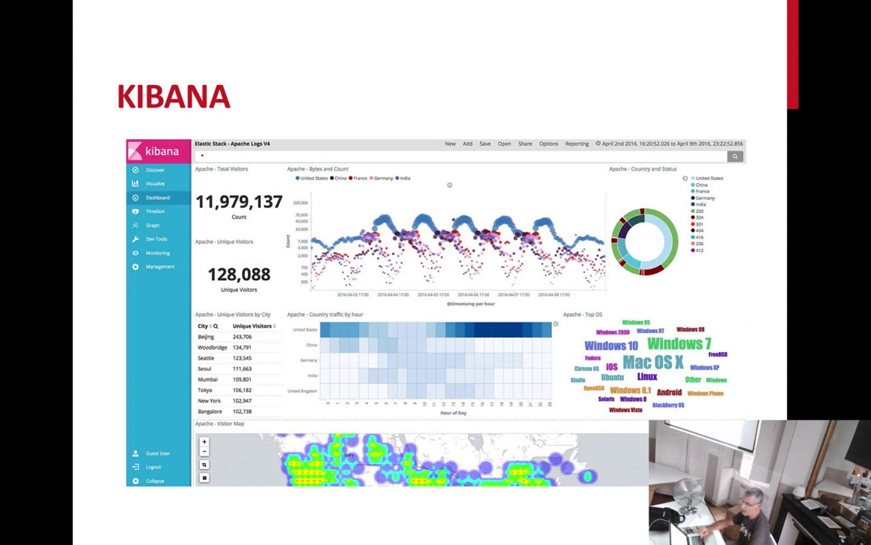
- Advance the deck through System Monitoring and Business Monitoring to the WARNING slide
{"action": "key", "text": "Right"}
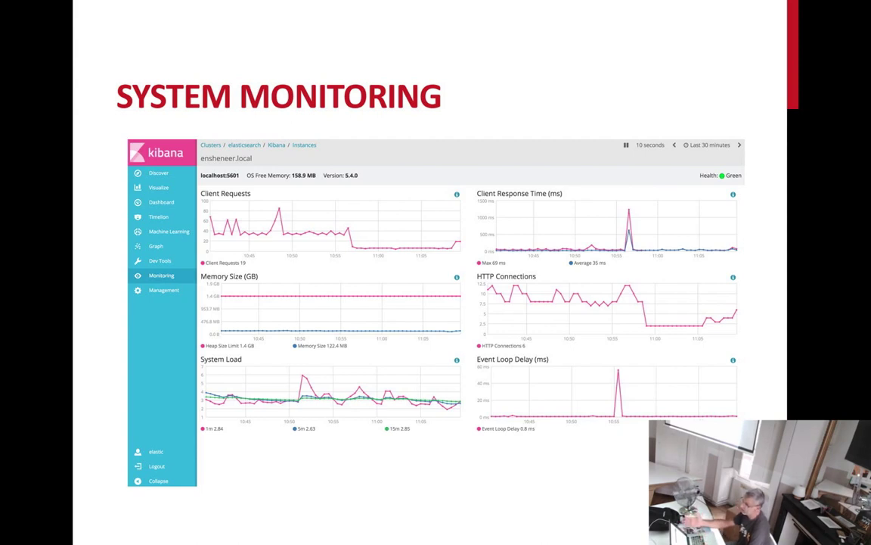
{"action": "key", "text": "Right"}
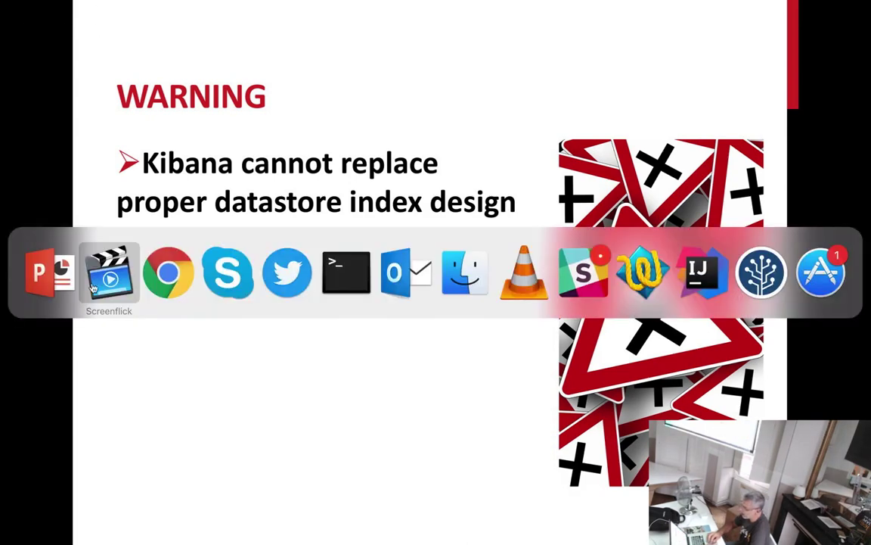
{"action": "key", "text": "super+Tab"}
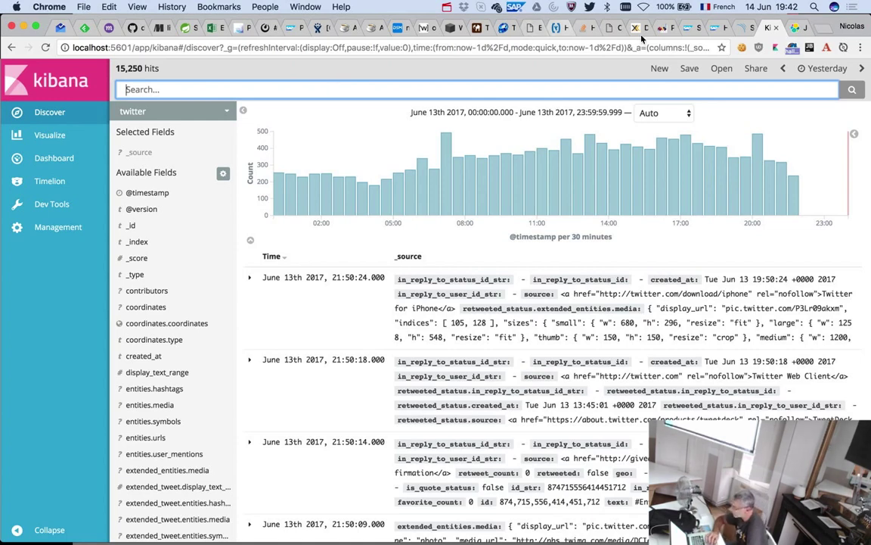
{"action": "key", "text": "super+Tab"}
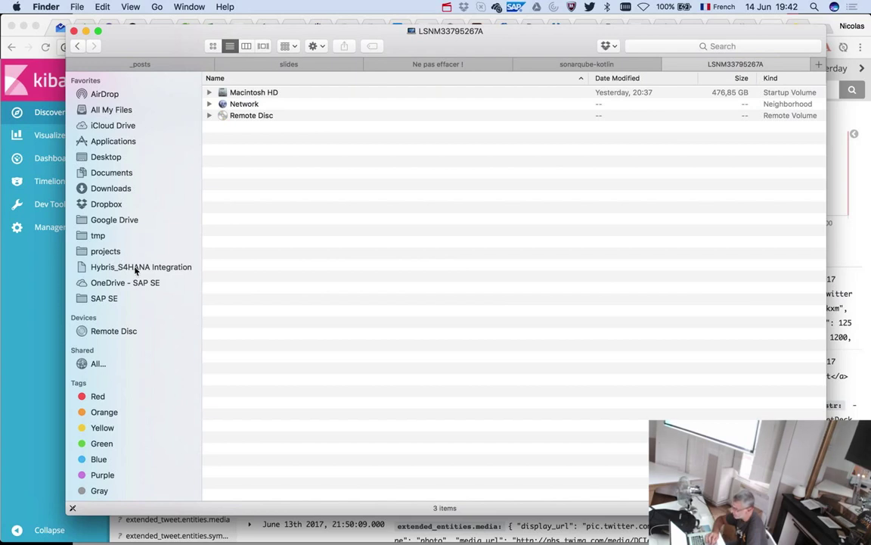
- Open elasticmeetup.adoc from Google Drive's slides folder in maximized TextWrangler, then return to Kibana
{"action": "left_click", "coordinate": [113, 222]}
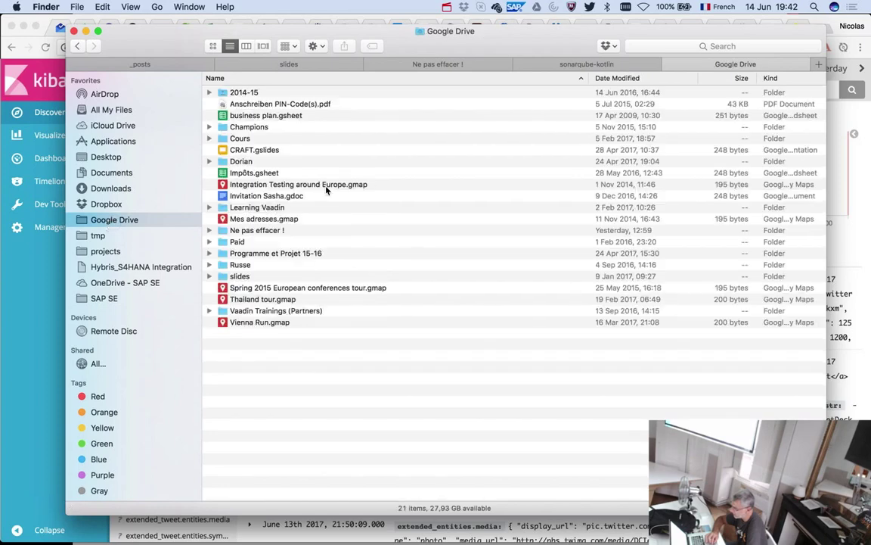
{"action": "double_click", "coordinate": [242, 277]}
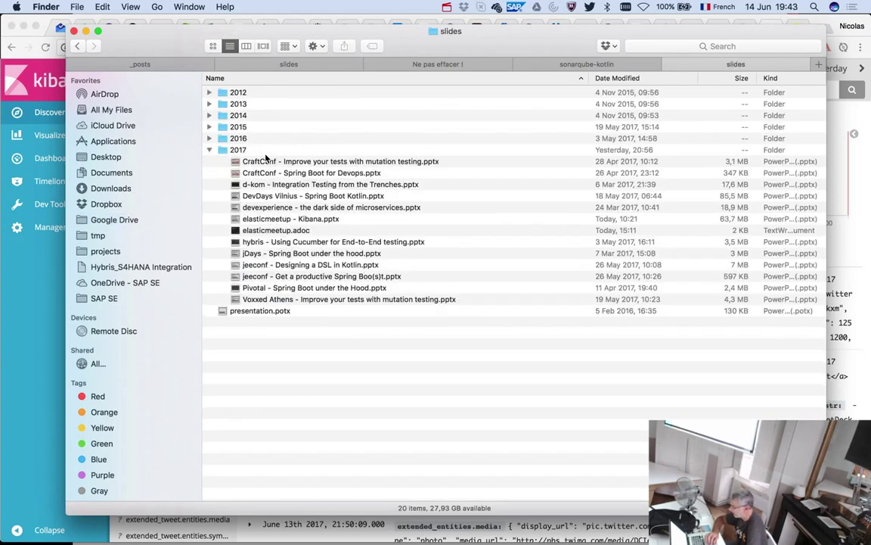
{"action": "left_click", "coordinate": [286, 230]}
{"action": "right_click", "coordinate": [289, 233]}
{"action": "mouse_move", "coordinate": [345, 248]}
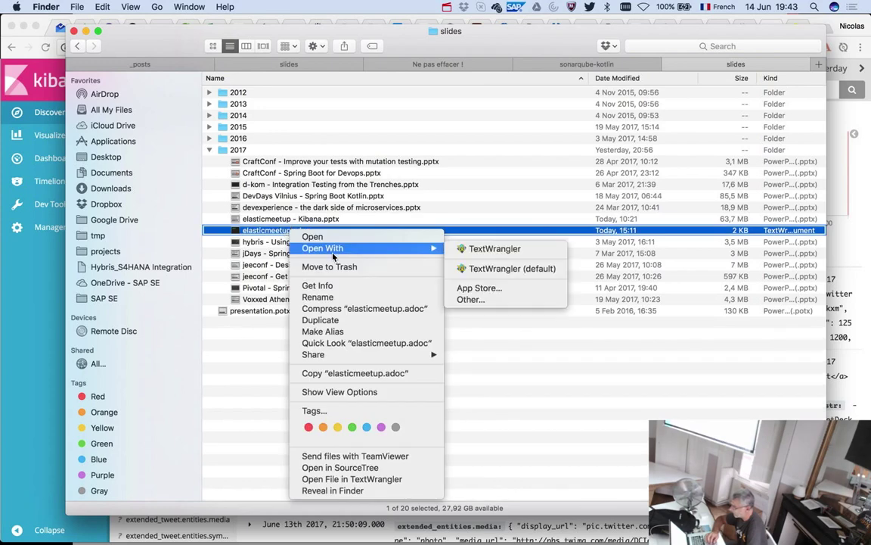
{"action": "left_click", "coordinate": [488, 269]}
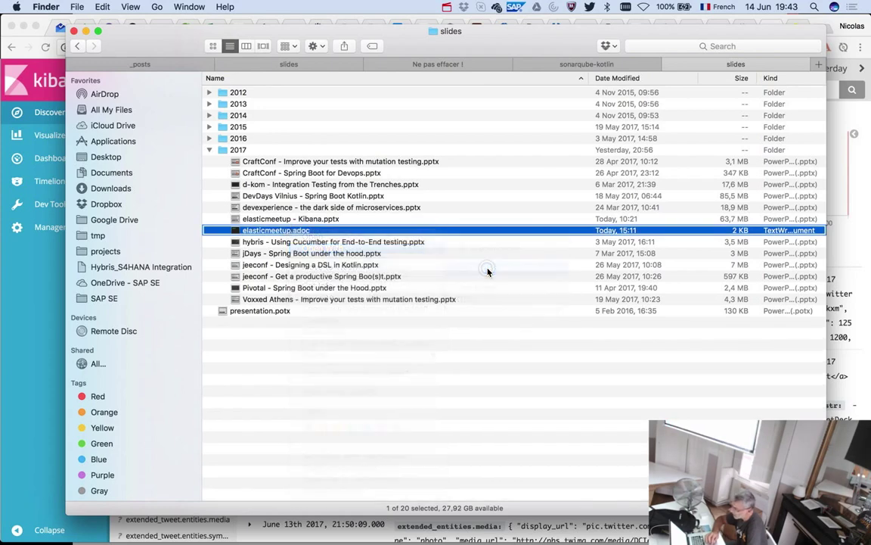
{"action": "double_click", "coordinate": [434, 21]}
{"action": "key", "text": "super+Tab"}
{"action": "key", "text": "Left"}
{"action": "key", "text": "Left"}
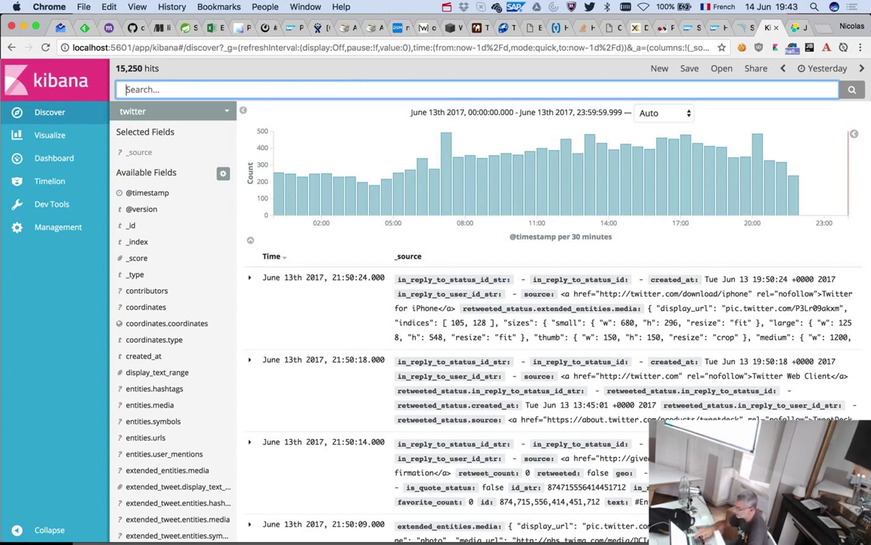
- Search the Discover tweets for 'text: java', leaving 12,538 hits
{"action": "left_click", "coordinate": [344, 89]}
{"action": "type", "text": "text: java"}
{"action": "key", "text": "Return"}
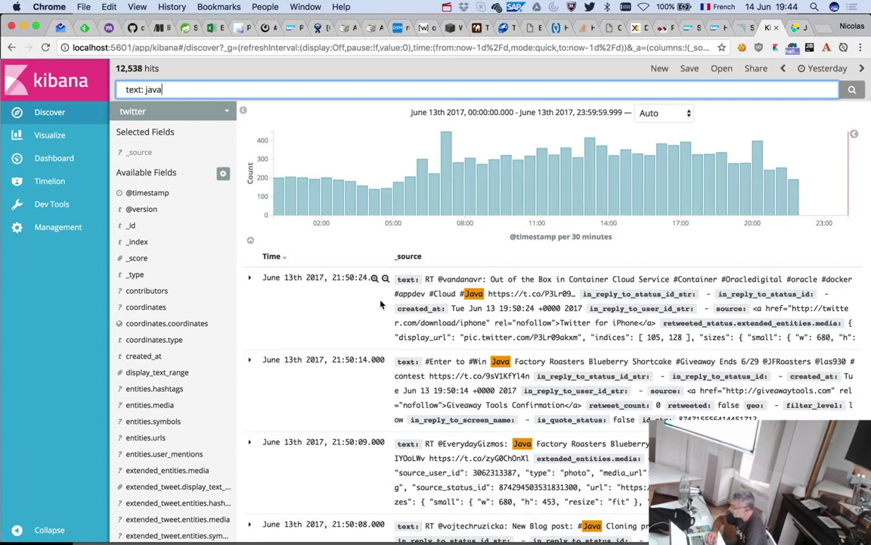
- Browse the java results, then apply the history query adding AND NOT(text: hiring)
{"action": "scroll", "coordinate": [399, 304], "scroll_direction": "down", "scroll_amount": 1}
{"action": "scroll", "coordinate": [398, 304], "scroll_direction": "up", "scroll_amount": 1}
{"action": "scroll", "coordinate": [399, 303], "scroll_direction": "down", "scroll_amount": 5}
{"action": "scroll", "coordinate": [399, 303], "scroll_direction": "down", "scroll_amount": 3}
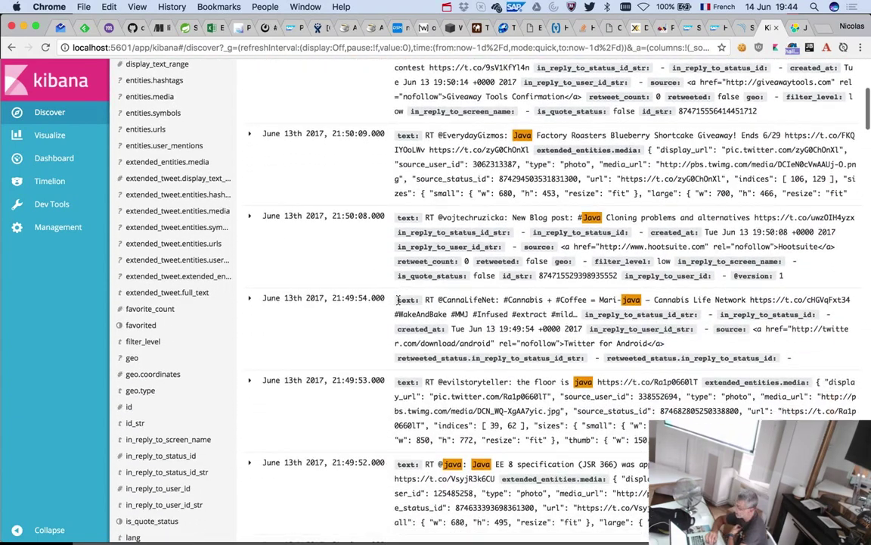
{"action": "scroll", "coordinate": [399, 301], "scroll_direction": "down", "scroll_amount": 3}
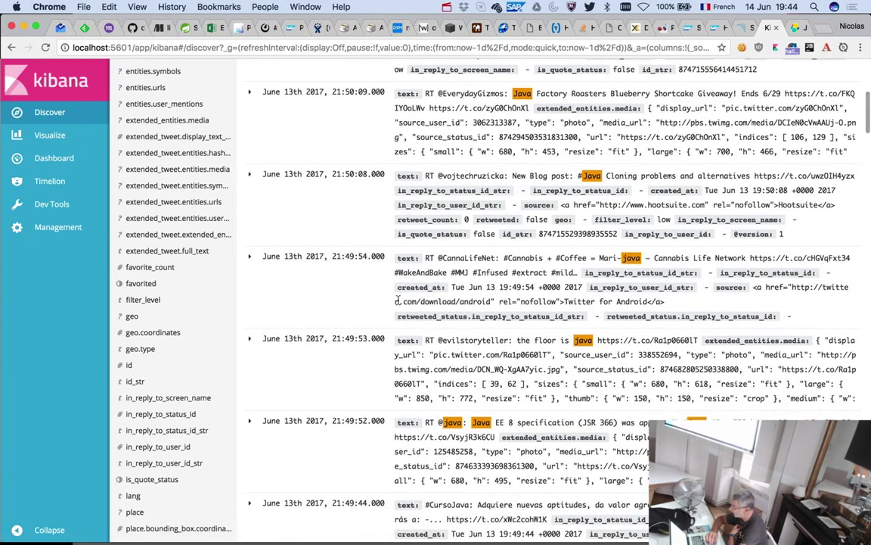
{"action": "scroll", "coordinate": [398, 301], "scroll_direction": "down", "scroll_amount": 7}
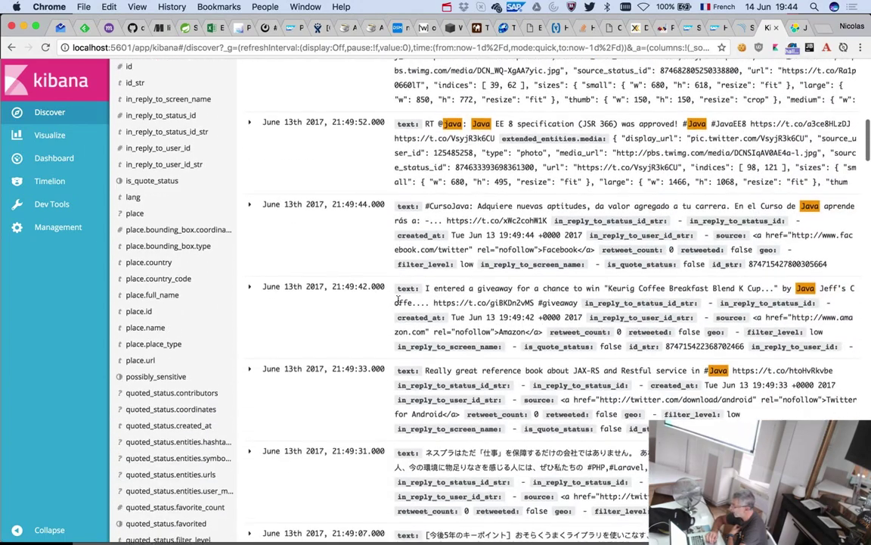
{"action": "scroll", "coordinate": [397, 299], "scroll_direction": "down", "scroll_amount": 1}
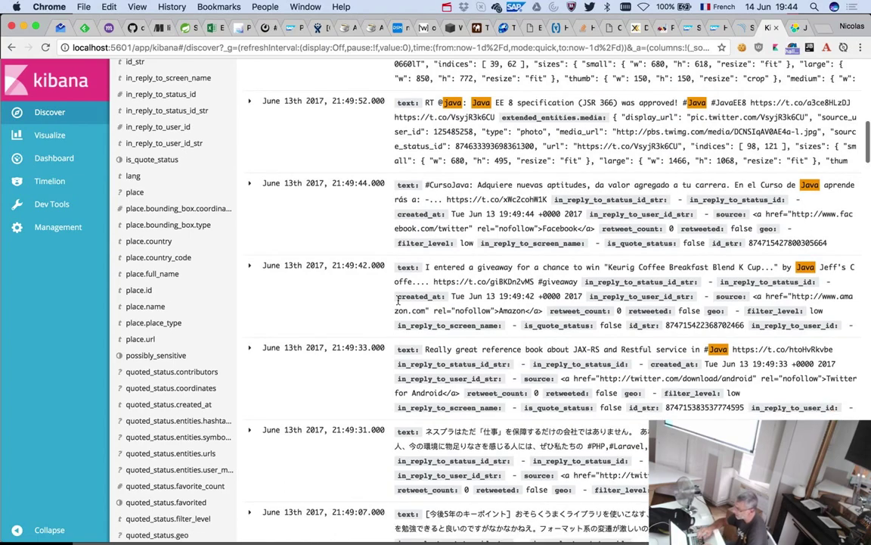
{"action": "scroll", "coordinate": [398, 301], "scroll_direction": "up", "scroll_amount": 15}
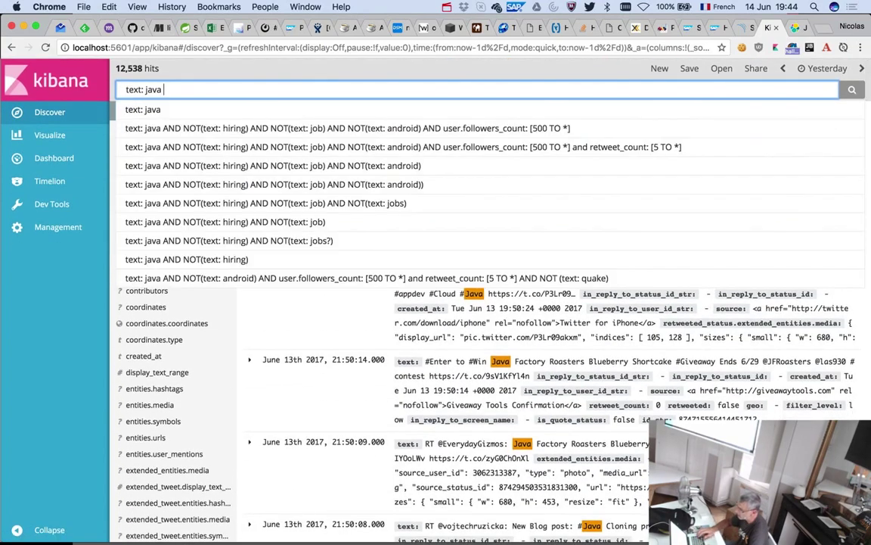
{"action": "key", "text": "Down"}
{"action": "key", "text": "Down"}
{"action": "key", "text": "Down"}
{"action": "key", "text": "Down"}
{"action": "key", "text": "Down"}
{"action": "key", "text": "Down"}
{"action": "key", "text": "Down"}
{"action": "key", "text": "Down"}
{"action": "key", "text": "Down"}
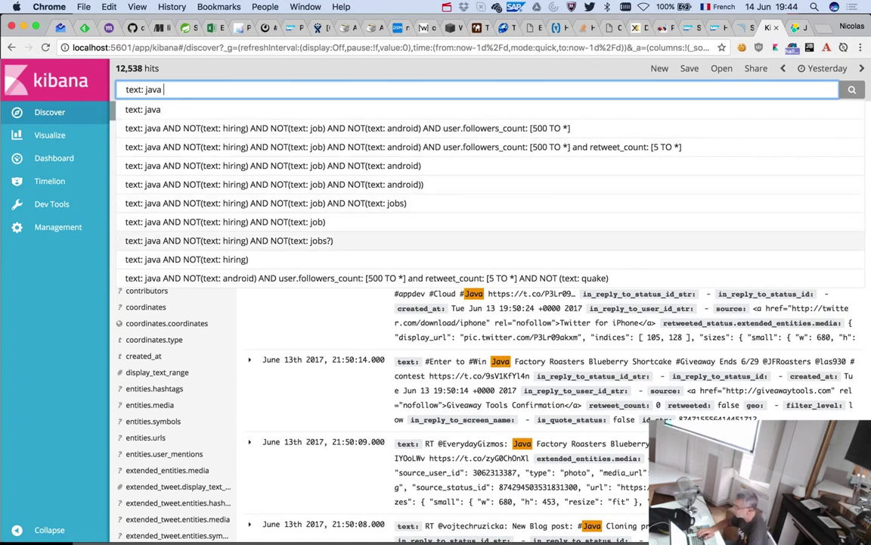
{"action": "key", "text": "Return"}
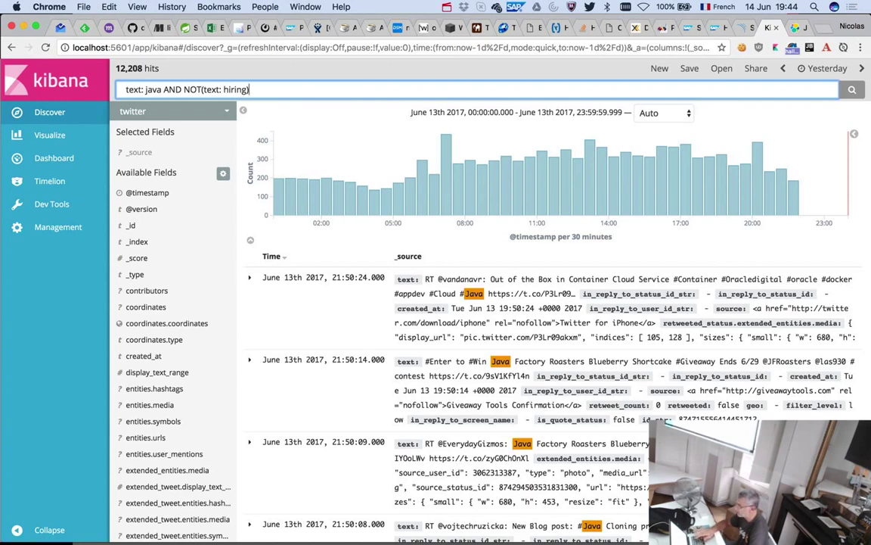
- Extend the query with AND NOT(text: job), reducing results to 11,754 hits
{"action": "type", "text": "and n"}
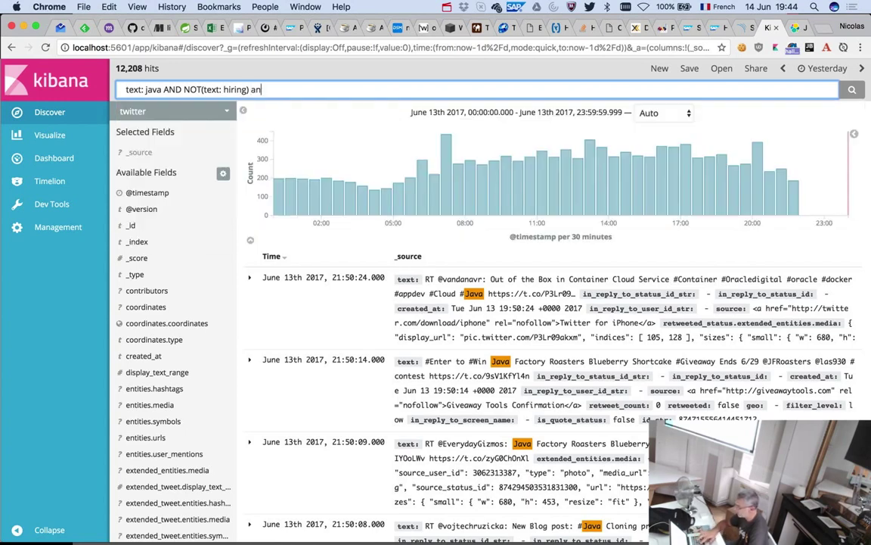
{"action": "key", "text": "BackSpace"}
{"action": "key", "text": "BackSpace"}
{"action": "key", "text": "BackSpace"}
{"action": "key", "text": "BackSpace"}
{"action": "type", "text": "AND"}
{"action": "key", "text": "BackSpace"}
{"action": "type", "text": "D"}
{"action": "key", "text": "Down"}
{"action": "key", "text": "Down"}
{"action": "key", "text": "Down"}
{"action": "key", "text": "Down"}
{"action": "key", "text": "Down"}
{"action": "key", "text": "Down"}
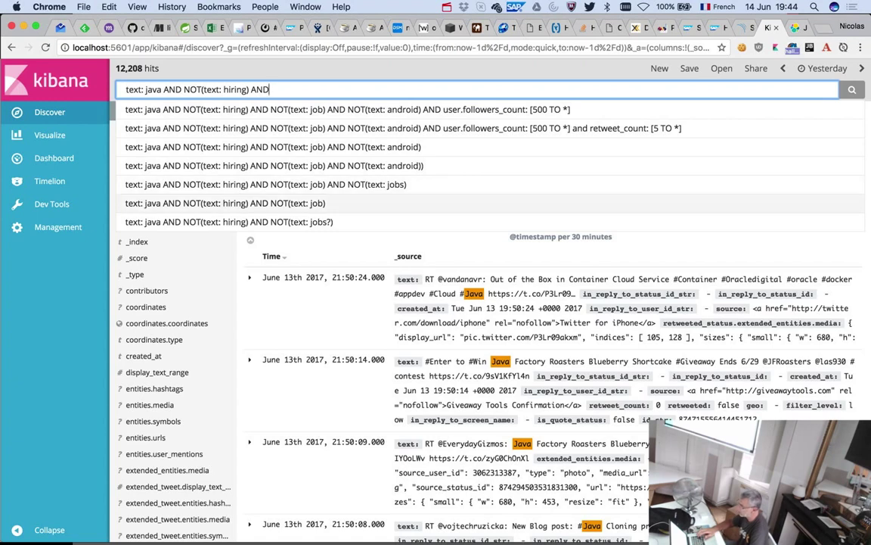
{"action": "key", "text": "Return"}
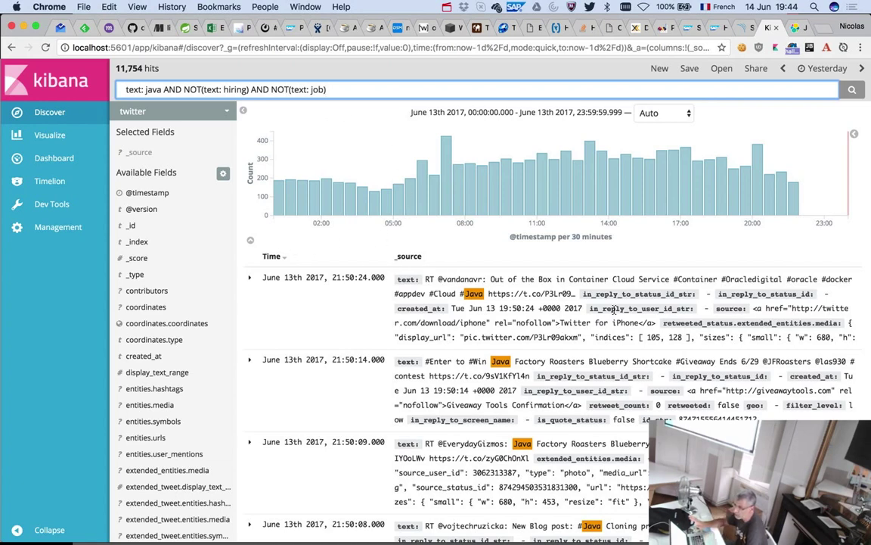
{"action": "scroll", "coordinate": [191, 290], "scroll_direction": "down", "scroll_amount": 1}
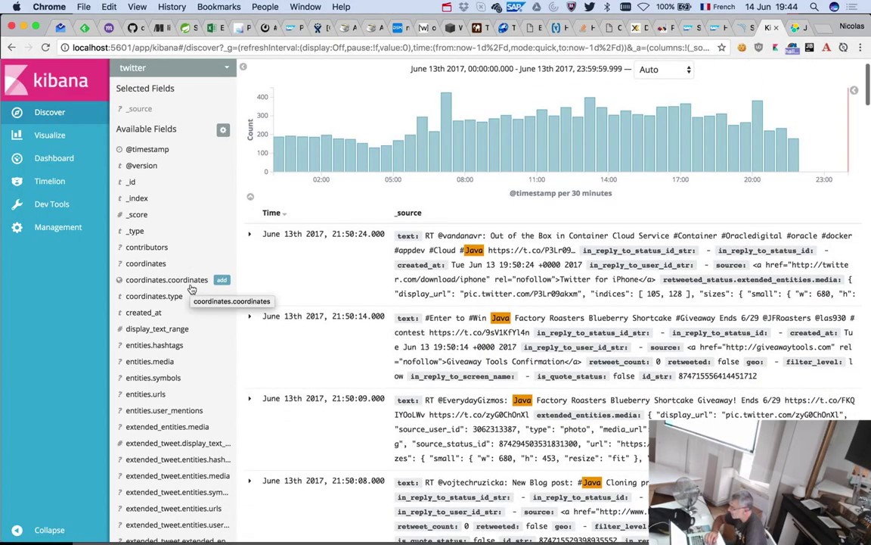
{"action": "scroll", "coordinate": [191, 289], "scroll_direction": "down", "scroll_amount": 5}
{"action": "scroll", "coordinate": [191, 290], "scroll_direction": "down", "scroll_amount": 10}
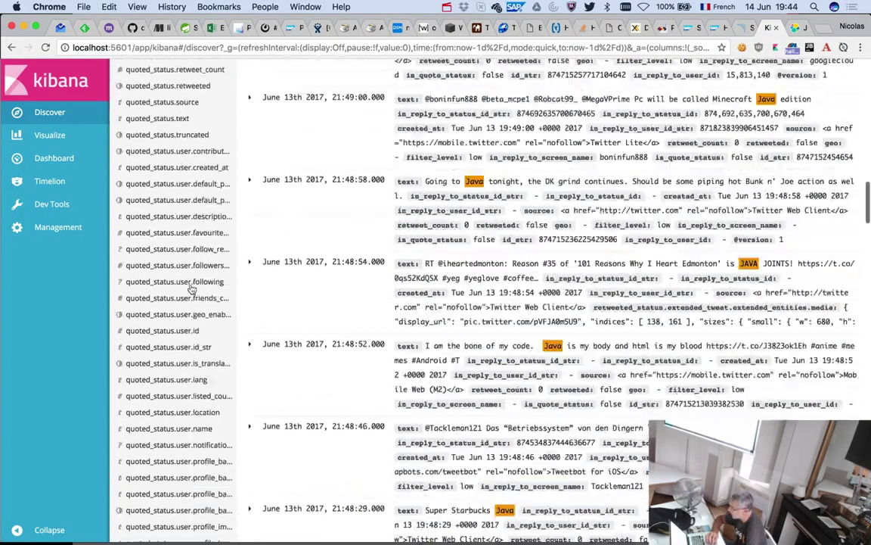
{"action": "scroll", "coordinate": [192, 290], "scroll_direction": "up", "scroll_amount": 8}
{"action": "scroll", "coordinate": [192, 289], "scroll_direction": "up", "scroll_amount": 10}
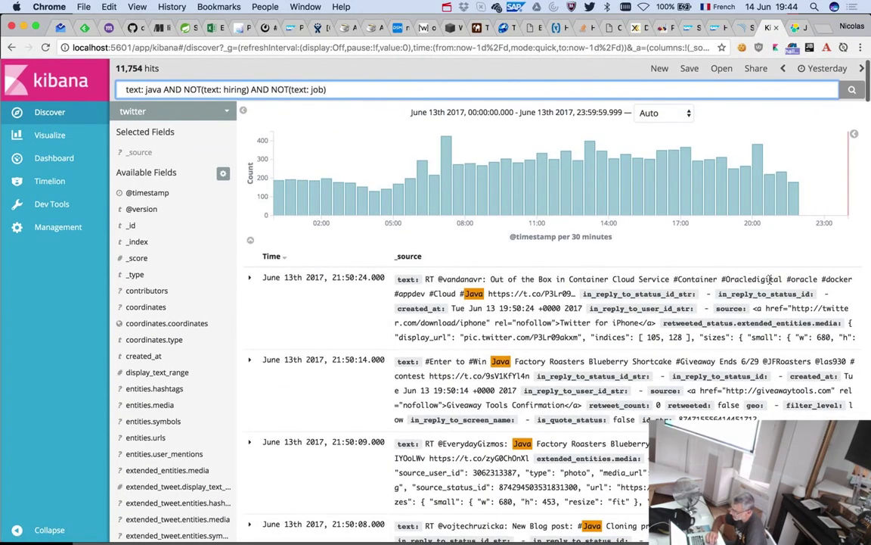
{"action": "scroll", "coordinate": [218, 330], "scroll_direction": "down", "scroll_amount": 15}
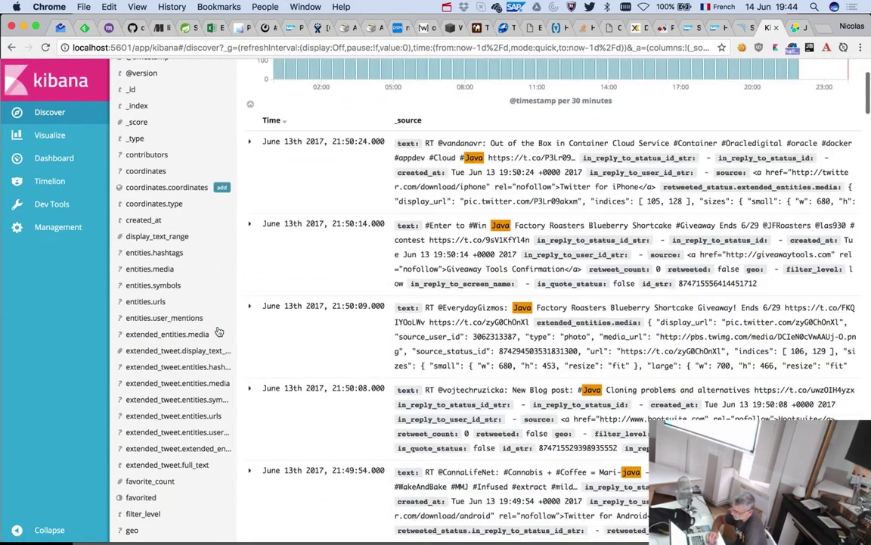
{"action": "scroll", "coordinate": [218, 330], "scroll_direction": "down", "scroll_amount": 15}
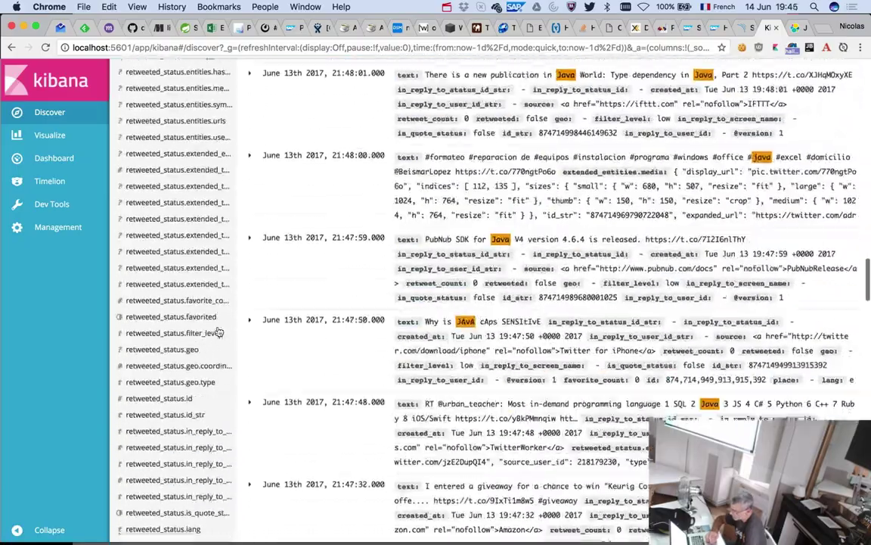
{"action": "scroll", "coordinate": [218, 330], "scroll_direction": "down", "scroll_amount": 15}
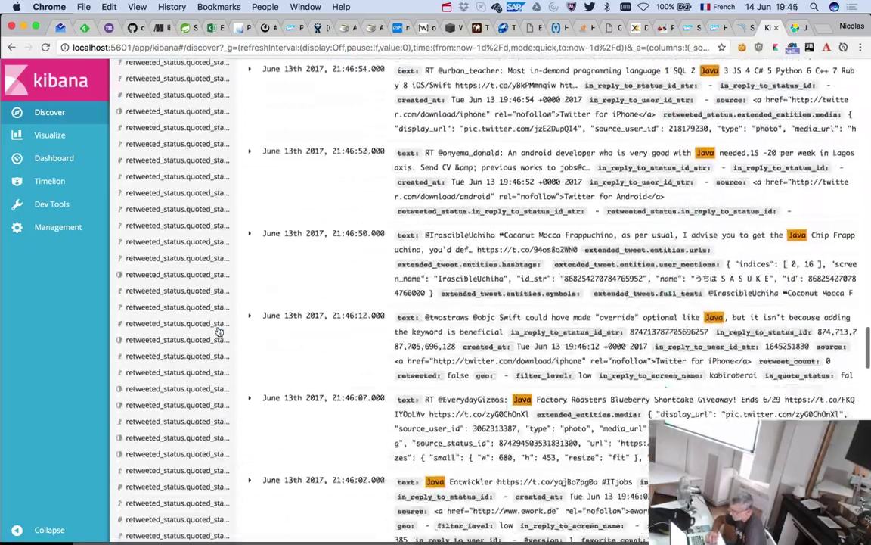
{"action": "scroll", "coordinate": [218, 330], "scroll_direction": "down", "scroll_amount": 15}
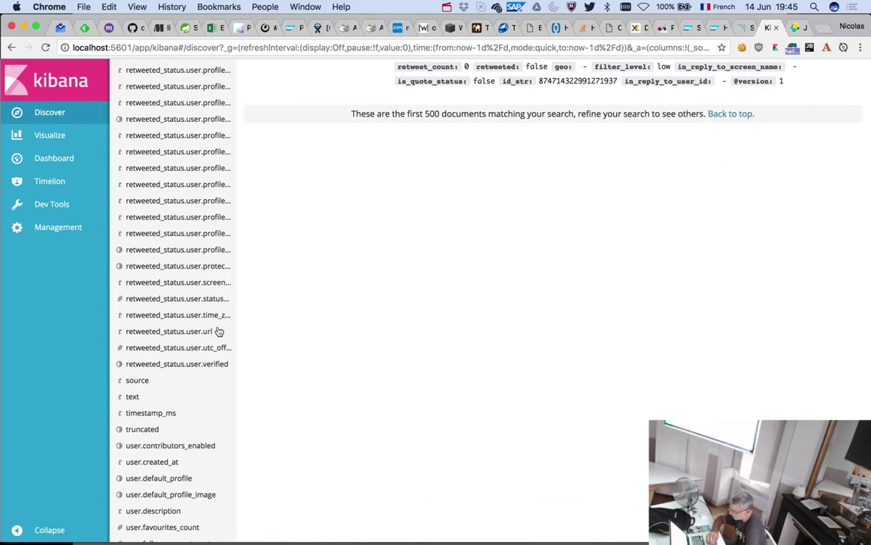
{"action": "scroll", "coordinate": [192, 397], "scroll_direction": "up", "scroll_amount": 5}
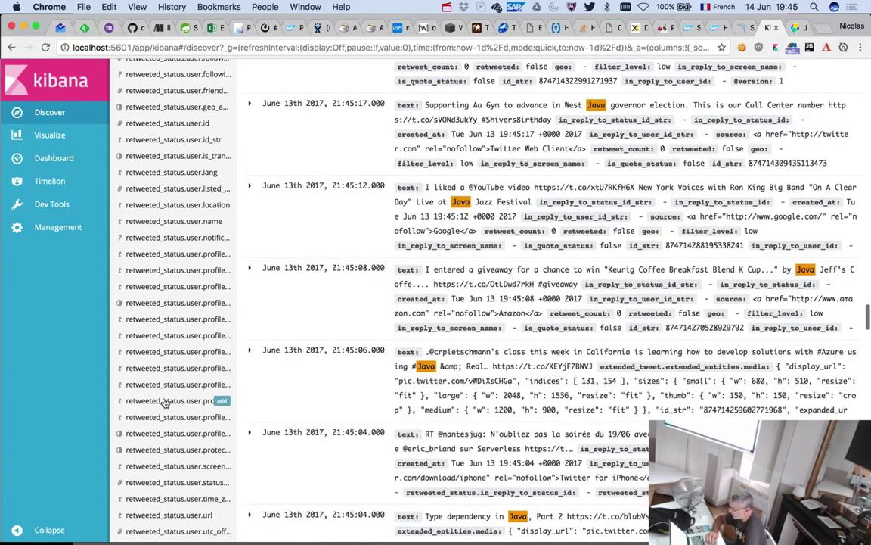
{"action": "scroll", "coordinate": [216, 406], "scroll_direction": "down", "scroll_amount": 5}
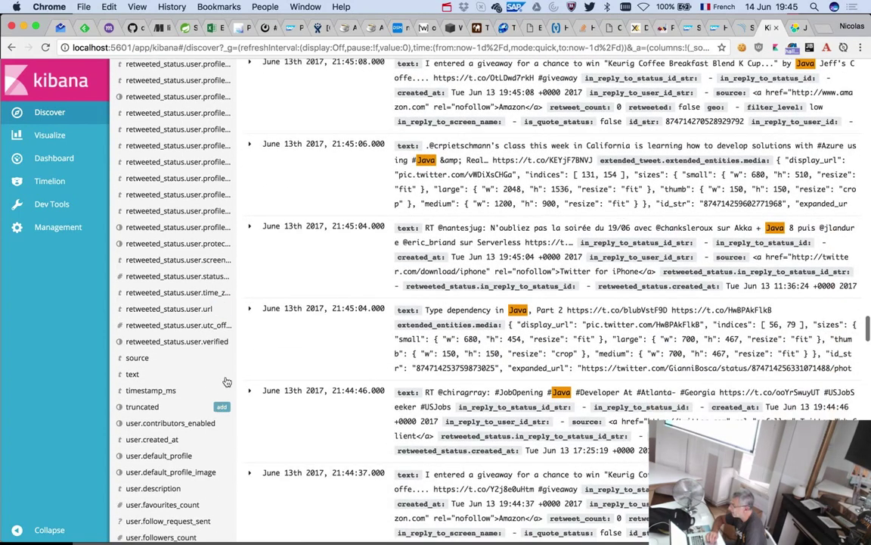
- Add the text field as a results column and scroll through the java tweets
{"action": "left_click", "coordinate": [224, 374]}
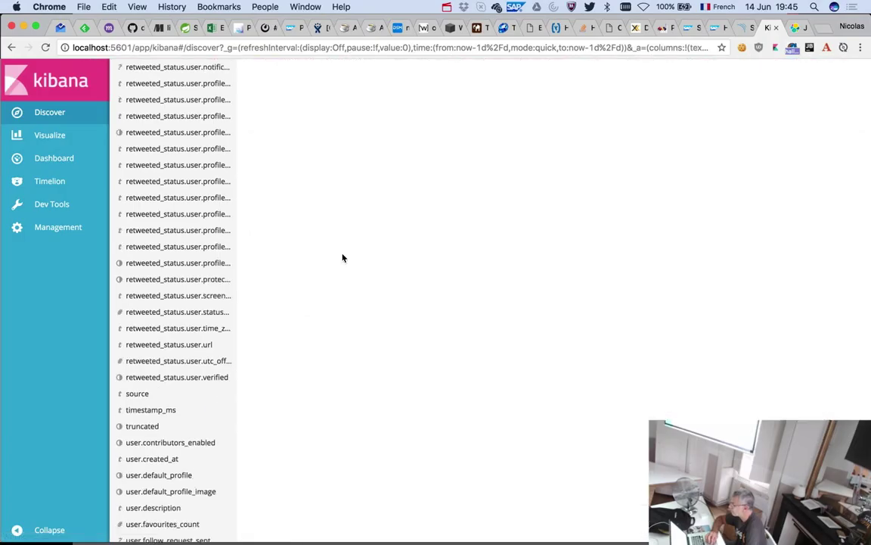
{"action": "scroll", "coordinate": [342, 257], "scroll_direction": "up", "scroll_amount": 20}
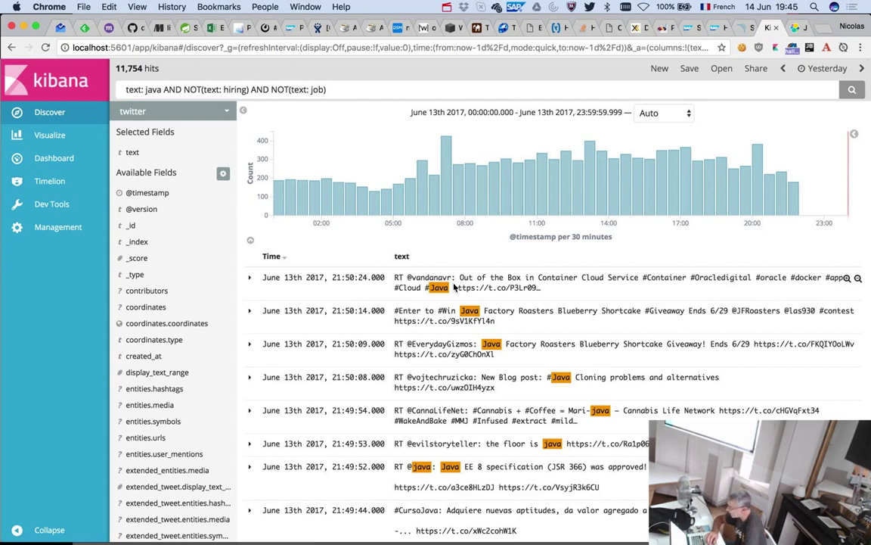
{"action": "scroll", "coordinate": [454, 286], "scroll_direction": "down", "scroll_amount": 1}
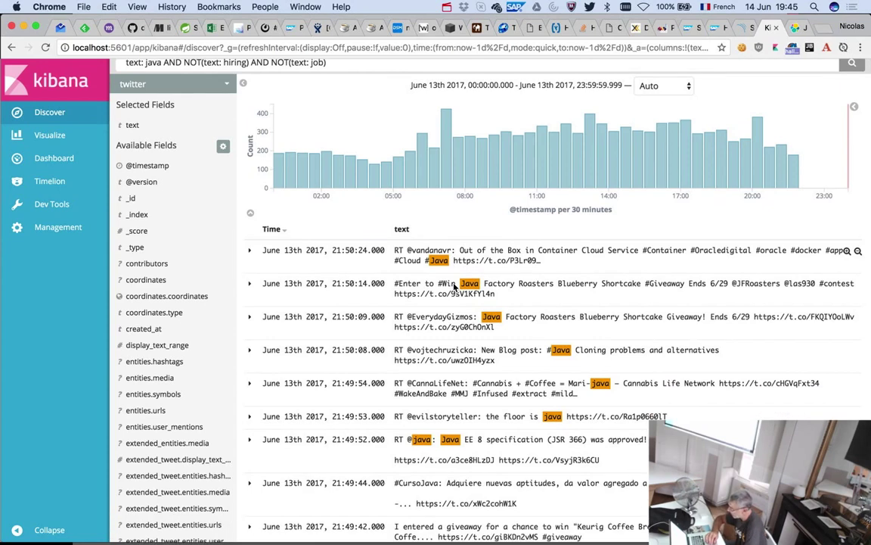
{"action": "scroll", "coordinate": [528, 239], "scroll_direction": "down", "scroll_amount": 3}
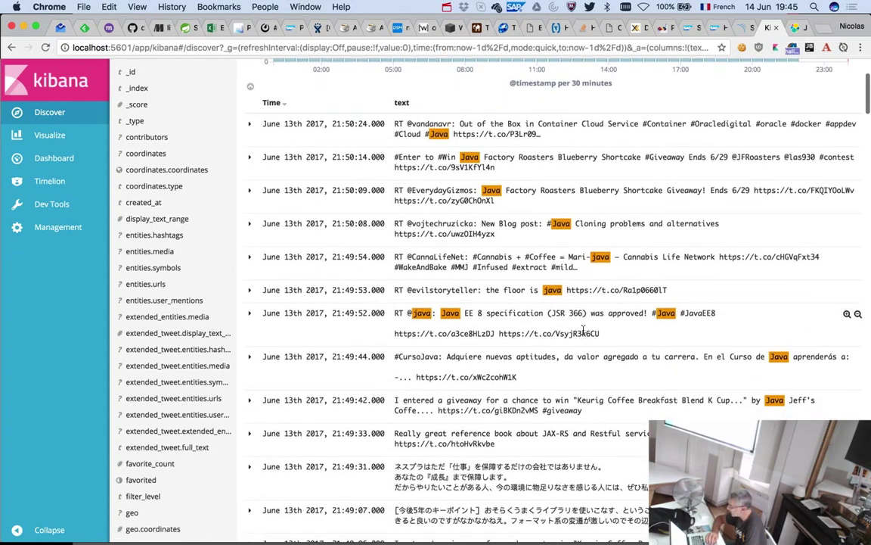
{"action": "scroll", "coordinate": [742, 368], "scroll_direction": "down", "scroll_amount": 1}
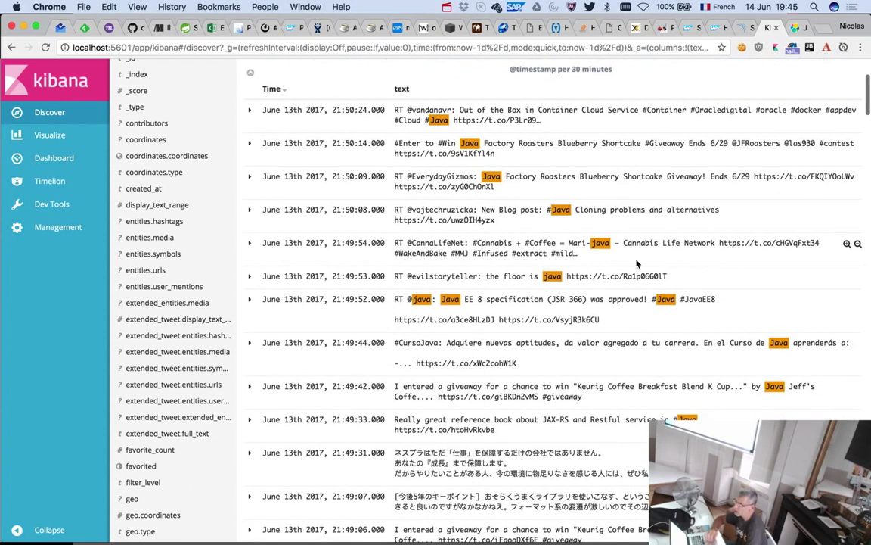
{"action": "scroll", "coordinate": [756, 318], "scroll_direction": "down", "scroll_amount": 2}
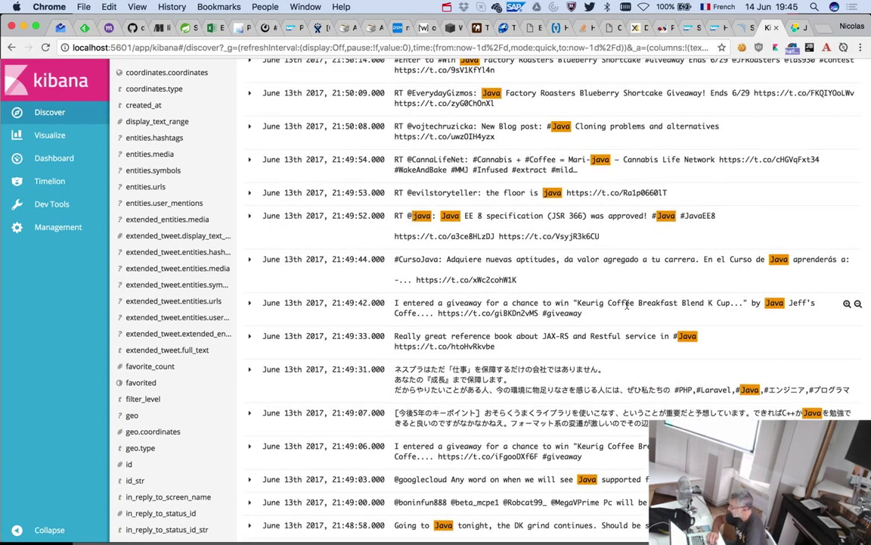
{"action": "scroll", "coordinate": [627, 304], "scroll_direction": "down", "scroll_amount": 3}
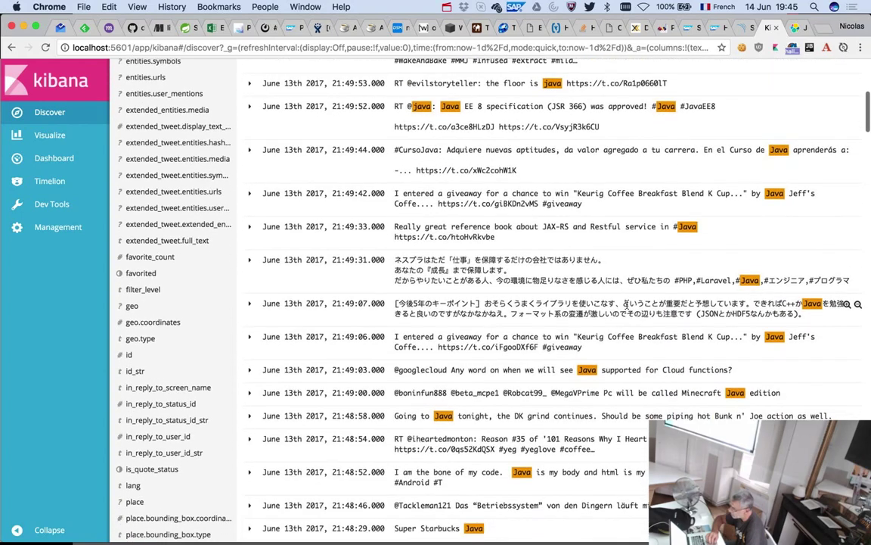
{"action": "scroll", "coordinate": [626, 304], "scroll_direction": "down", "scroll_amount": 3}
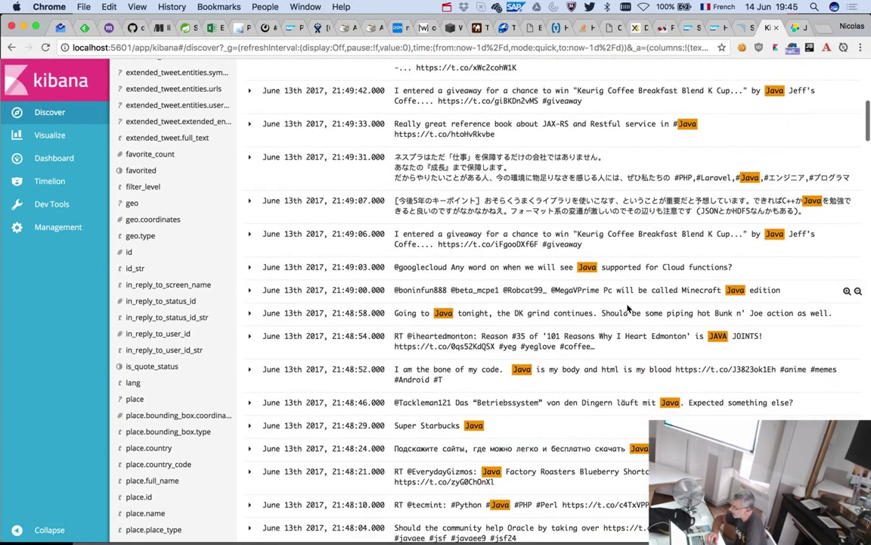
{"action": "scroll", "coordinate": [626, 307], "scroll_direction": "up", "scroll_amount": 10}
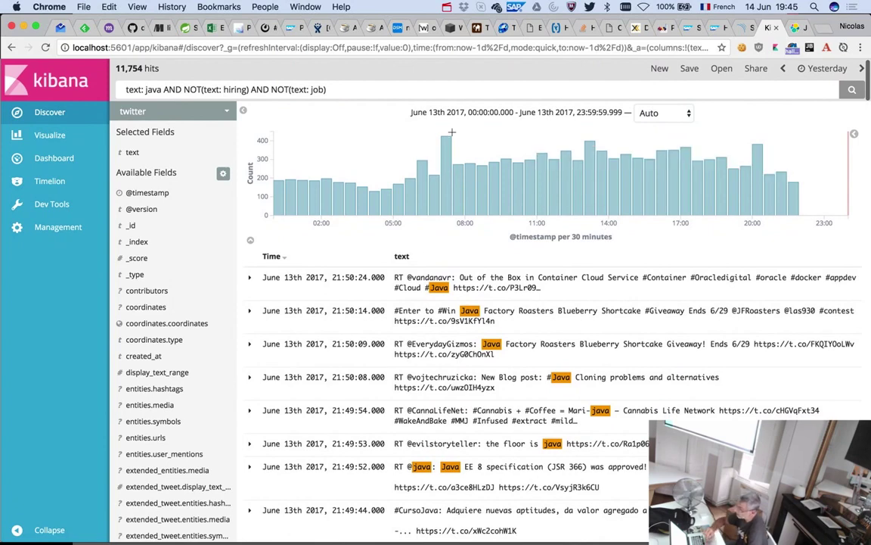
- Append NOT(text: android) AND user.followers_count: [500 TO *] to the query, giving 4,972 hits
{"action": "left_click", "coordinate": [405, 90]}
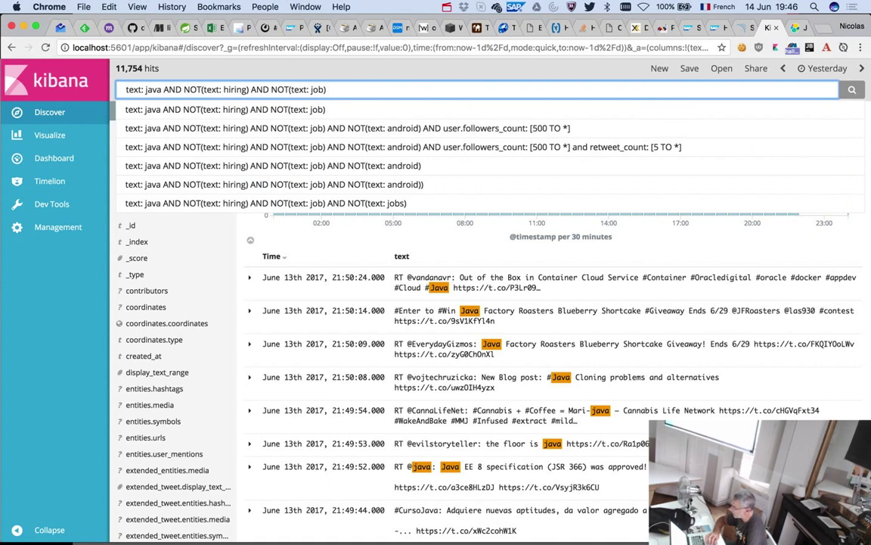
{"action": "left_click", "coordinate": [448, 130]}
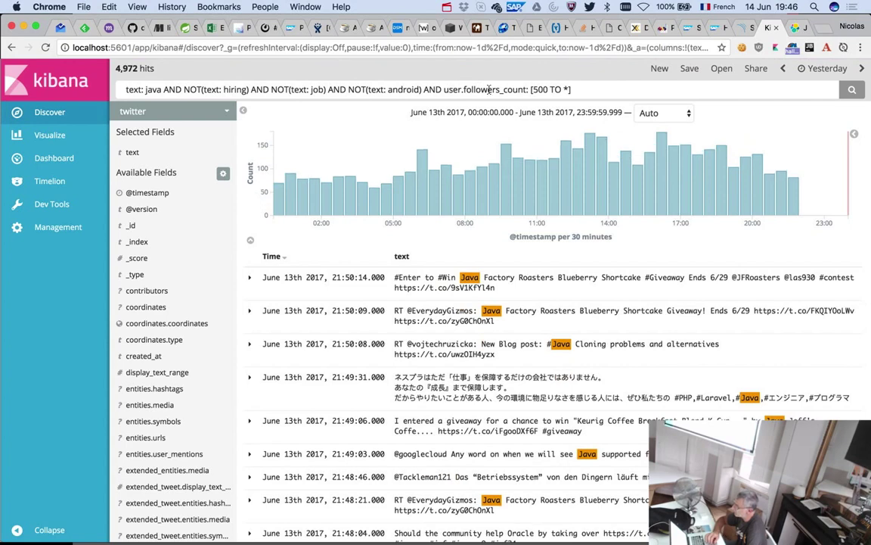
{"action": "left_click", "coordinate": [530, 89]}
{"action": "left_click_drag", "start_coordinate": [531, 90], "coordinate": [605, 89]}
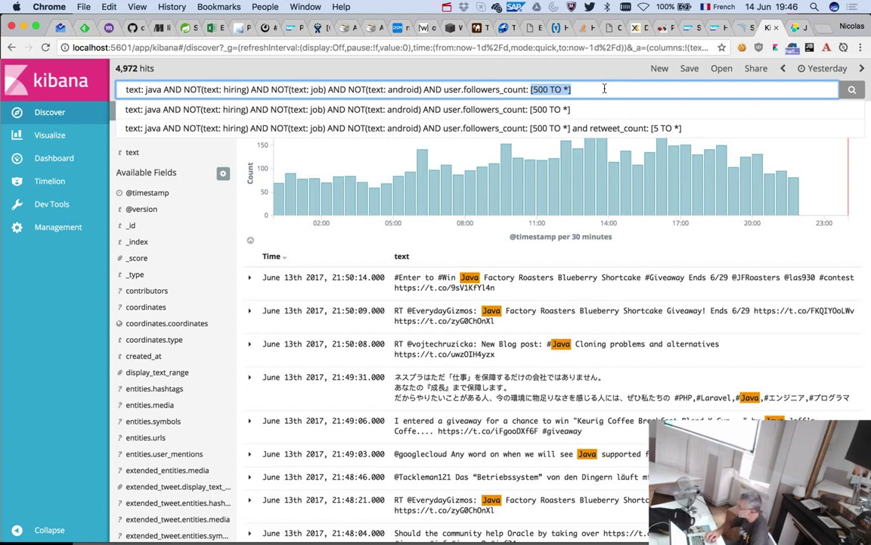
{"action": "left_click", "coordinate": [605, 89]}
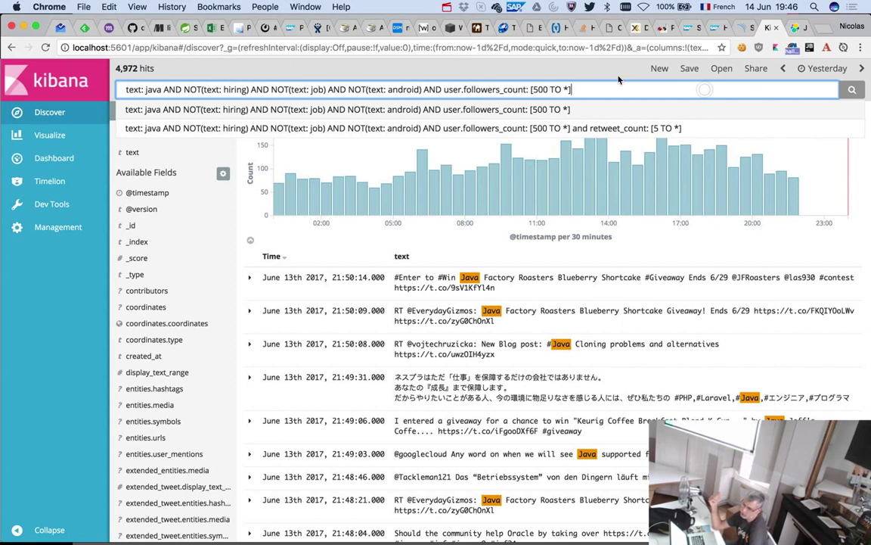
{"action": "key", "text": "Return"}
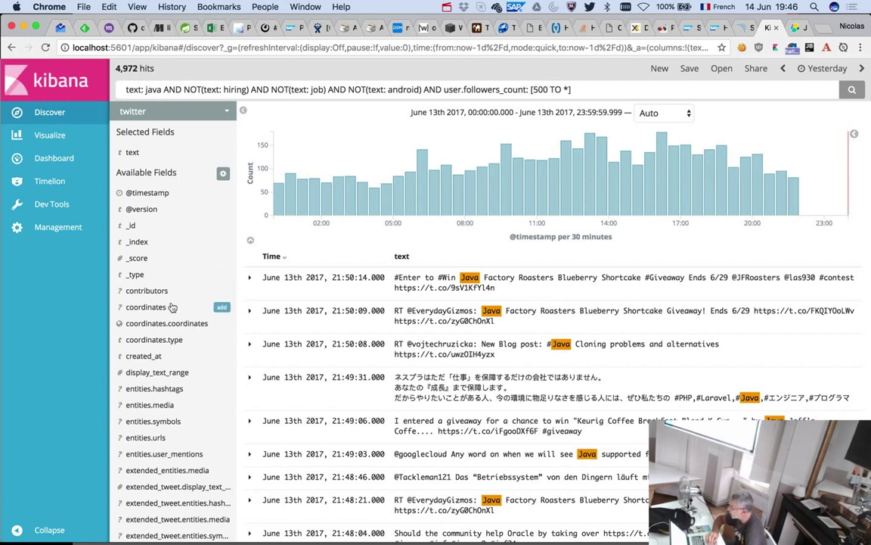
- Add user.screen_name as a results column next to the tweet text
{"action": "scroll", "coordinate": [185, 296], "scroll_direction": "down", "scroll_amount": 1}
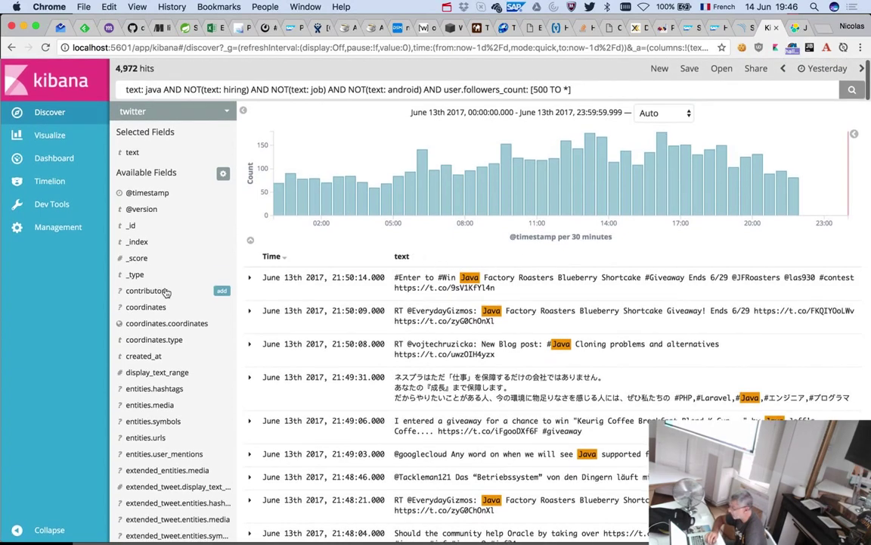
{"action": "scroll", "coordinate": [166, 294], "scroll_direction": "down", "scroll_amount": 5}
{"action": "scroll", "coordinate": [167, 294], "scroll_direction": "down", "scroll_amount": 4}
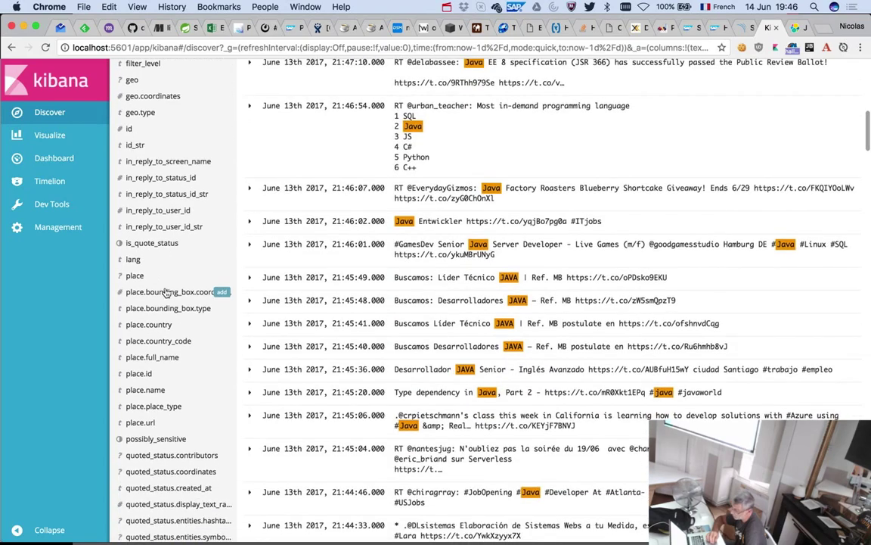
{"action": "scroll", "coordinate": [167, 293], "scroll_direction": "down", "scroll_amount": 12}
{"action": "scroll", "coordinate": [167, 294], "scroll_direction": "down", "scroll_amount": 15}
{"action": "scroll", "coordinate": [167, 294], "scroll_direction": "down", "scroll_amount": 10}
{"action": "scroll", "coordinate": [166, 293], "scroll_direction": "up", "scroll_amount": 2}
{"action": "scroll", "coordinate": [167, 293], "scroll_direction": "down", "scroll_amount": 12}
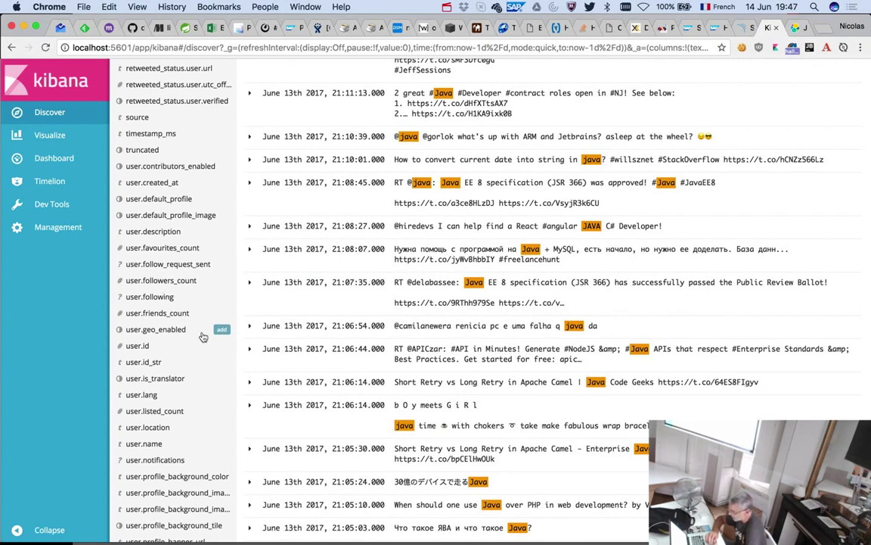
{"action": "scroll", "coordinate": [202, 337], "scroll_direction": "down", "scroll_amount": 3}
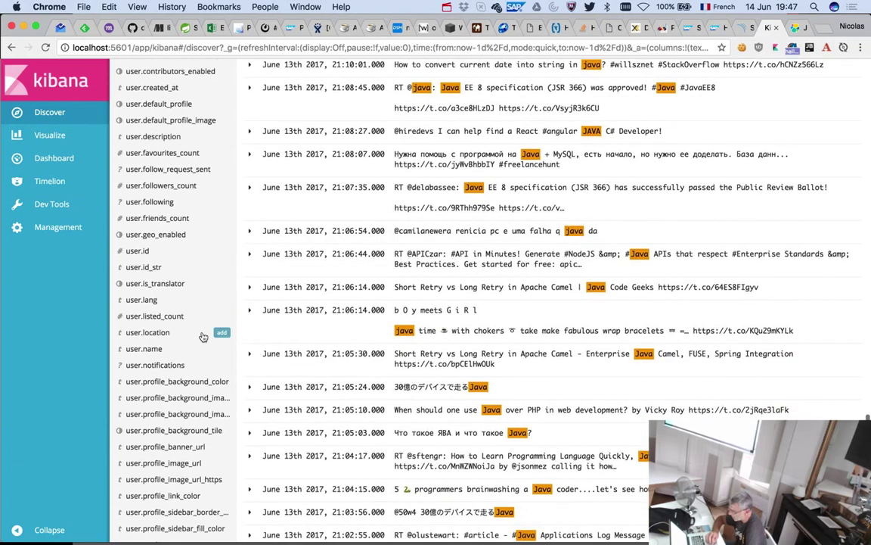
{"action": "scroll", "coordinate": [202, 337], "scroll_direction": "down", "scroll_amount": 8}
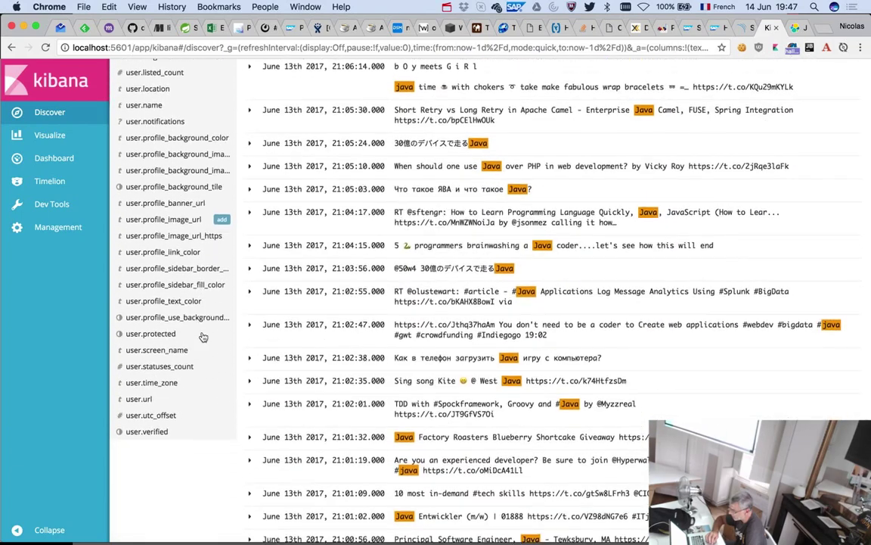
{"action": "scroll", "coordinate": [203, 337], "scroll_direction": "up", "scroll_amount": 1}
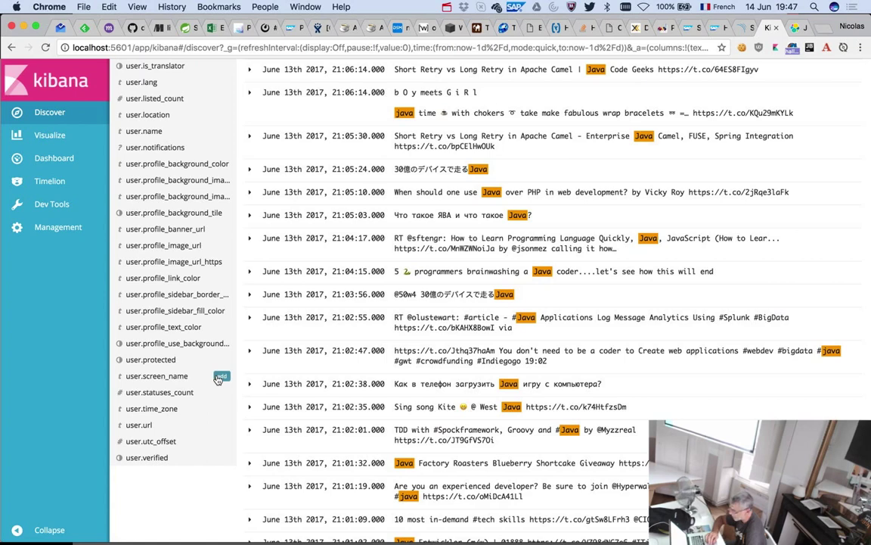
{"action": "left_click", "coordinate": [220, 376]}
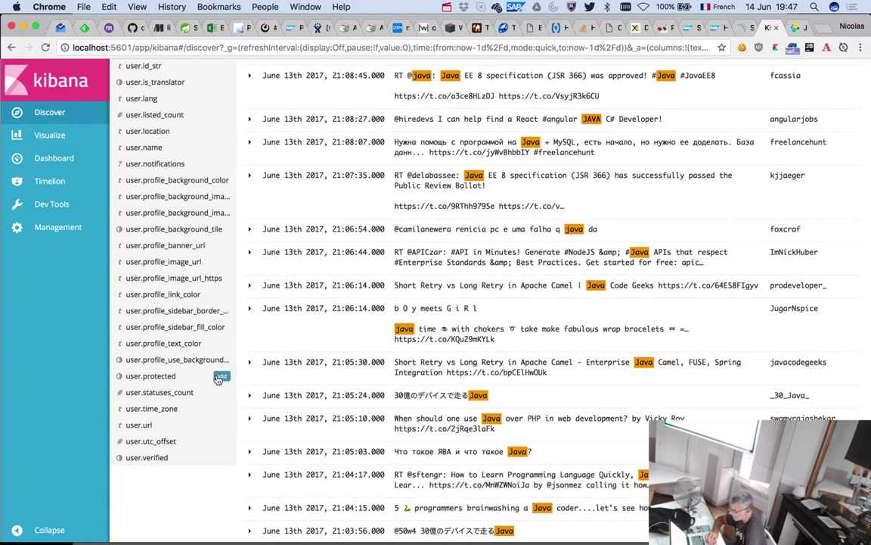
- Add user.followers_count as a results column as well
{"action": "scroll", "coordinate": [194, 371], "scroll_direction": "up", "scroll_amount": 3}
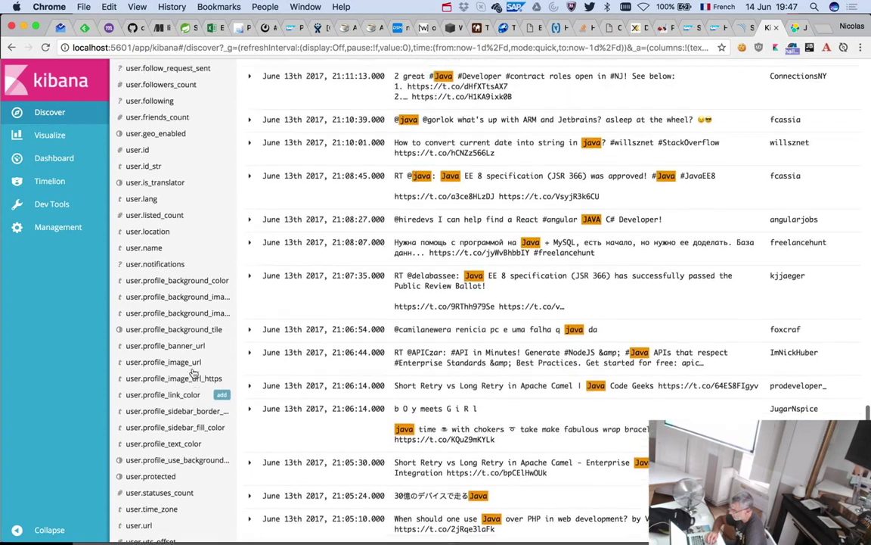
{"action": "scroll", "coordinate": [193, 355], "scroll_direction": "up", "scroll_amount": 1}
{"action": "scroll", "coordinate": [193, 254], "scroll_direction": "up", "scroll_amount": 2}
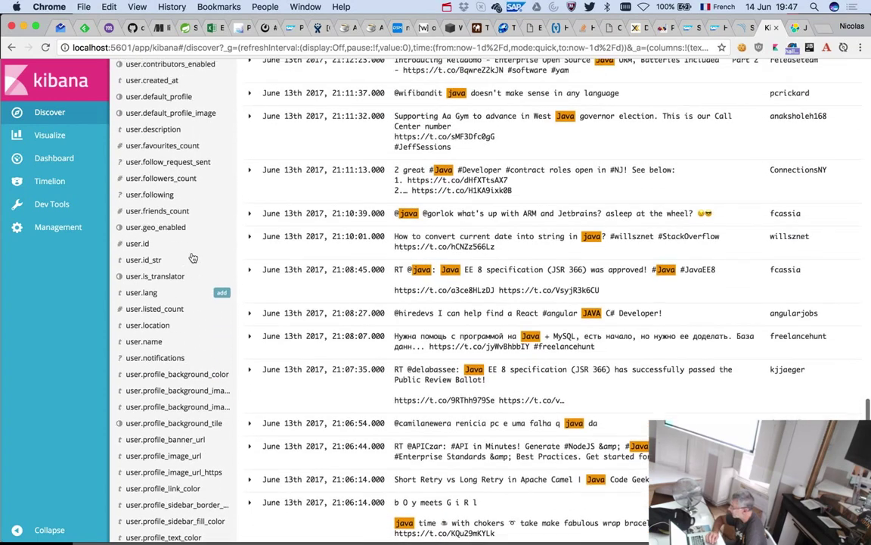
{"action": "scroll", "coordinate": [193, 258], "scroll_direction": "up", "scroll_amount": 1}
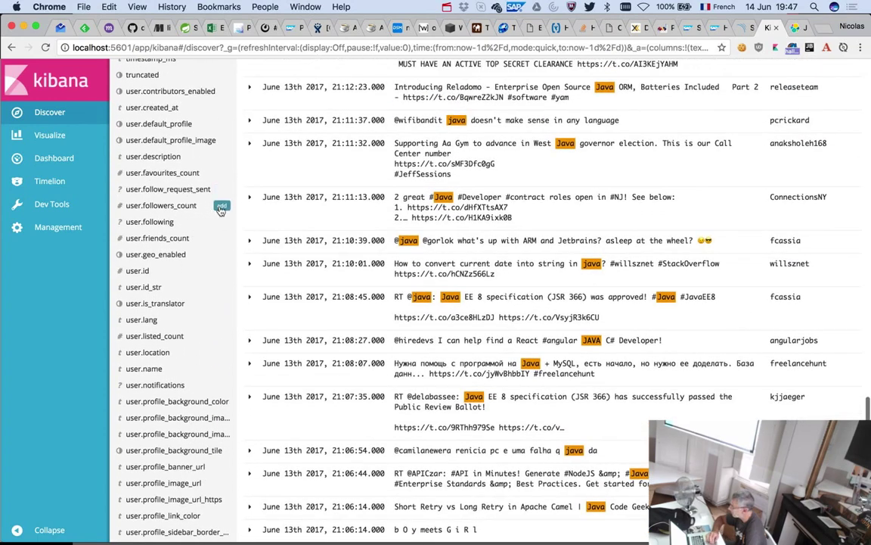
{"action": "left_click", "coordinate": [221, 205]}
{"action": "scroll", "coordinate": [593, 176], "scroll_direction": "down", "scroll_amount": 5}
{"action": "scroll", "coordinate": [592, 176], "scroll_direction": "up", "scroll_amount": 20}
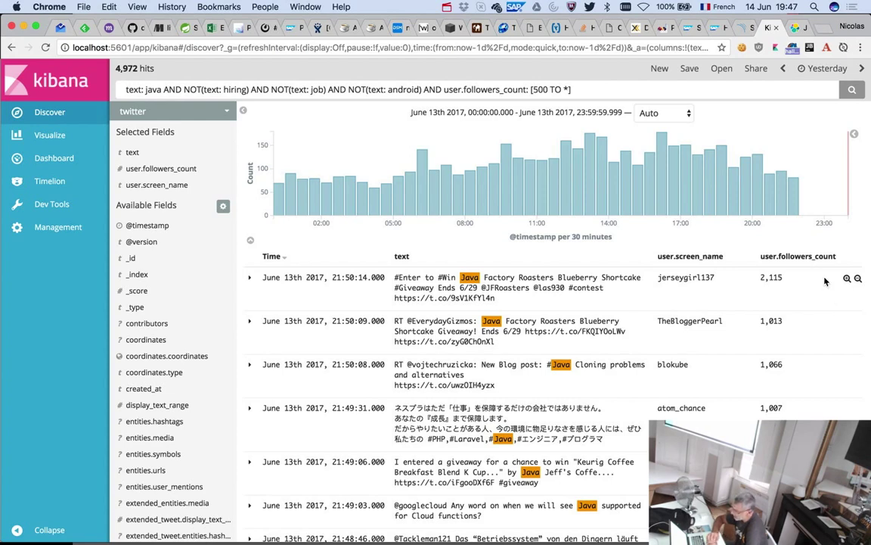
- Expand the lang quick count: en 57.2%, ja 8.8%, es 6.6%, und 6.6%, pt 4.2%
{"action": "scroll", "coordinate": [826, 287], "scroll_direction": "up", "scroll_amount": 2}
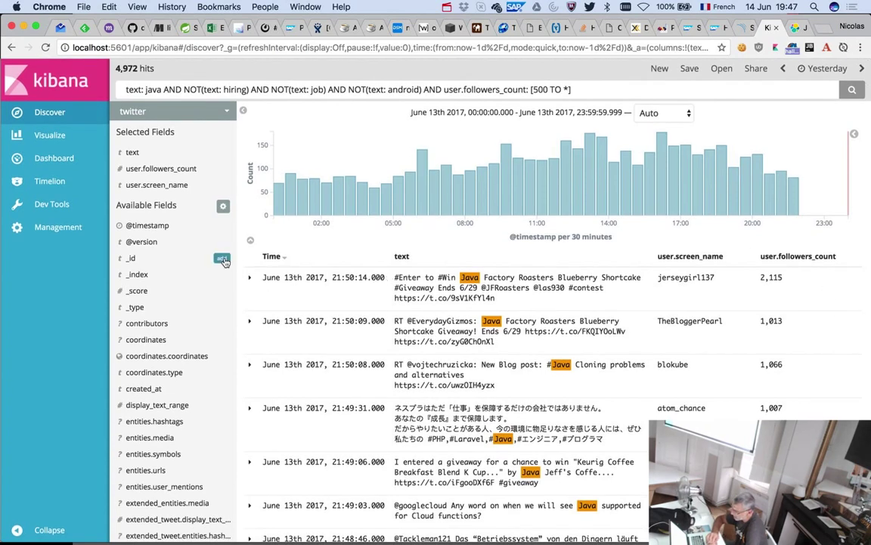
{"action": "scroll", "coordinate": [215, 257], "scroll_direction": "down", "scroll_amount": 2}
{"action": "scroll", "coordinate": [215, 257], "scroll_direction": "down", "scroll_amount": 15}
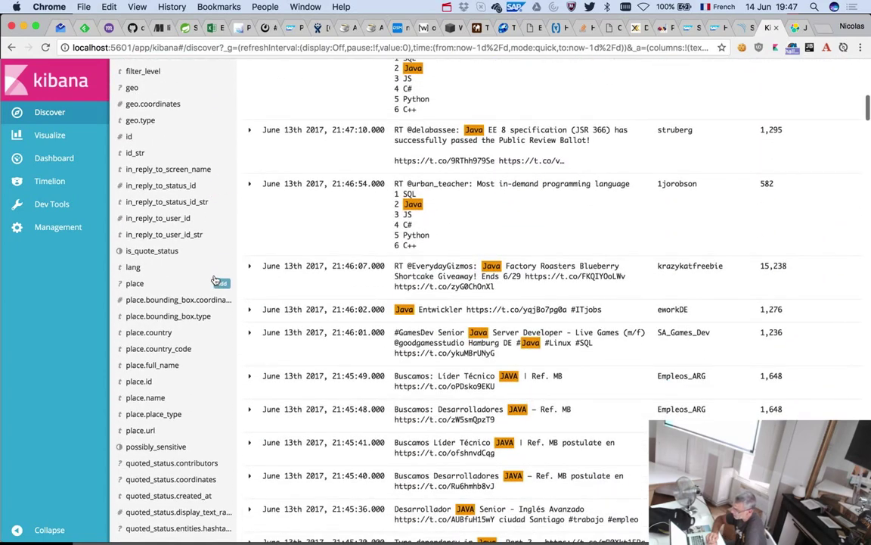
{"action": "left_click", "coordinate": [162, 270]}
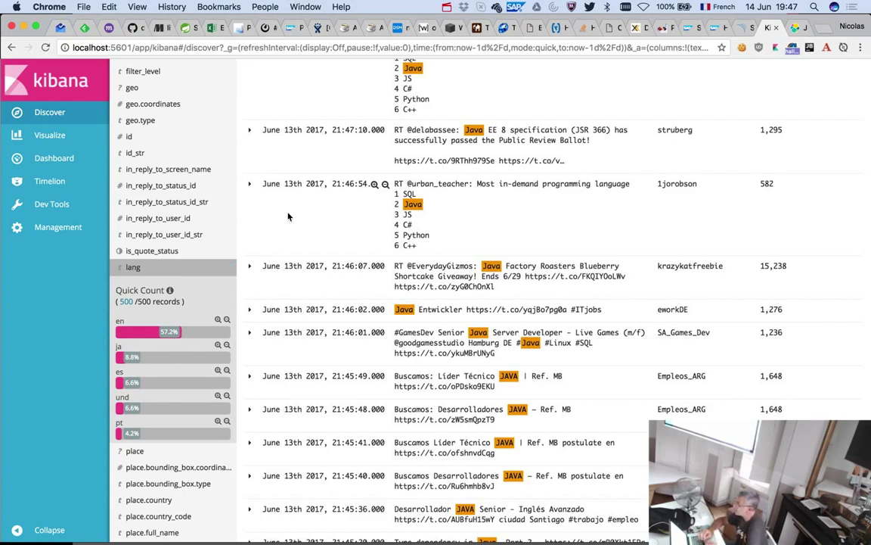
{"action": "scroll", "coordinate": [288, 218], "scroll_direction": "up", "scroll_amount": 15}
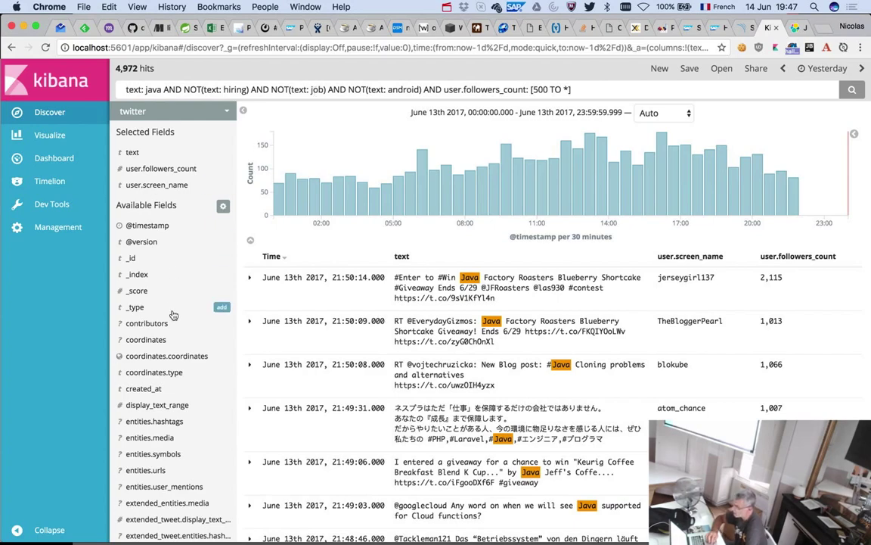
{"action": "scroll", "coordinate": [175, 313], "scroll_direction": "down", "scroll_amount": 7}
{"action": "scroll", "coordinate": [175, 313], "scroll_direction": "down", "scroll_amount": 5}
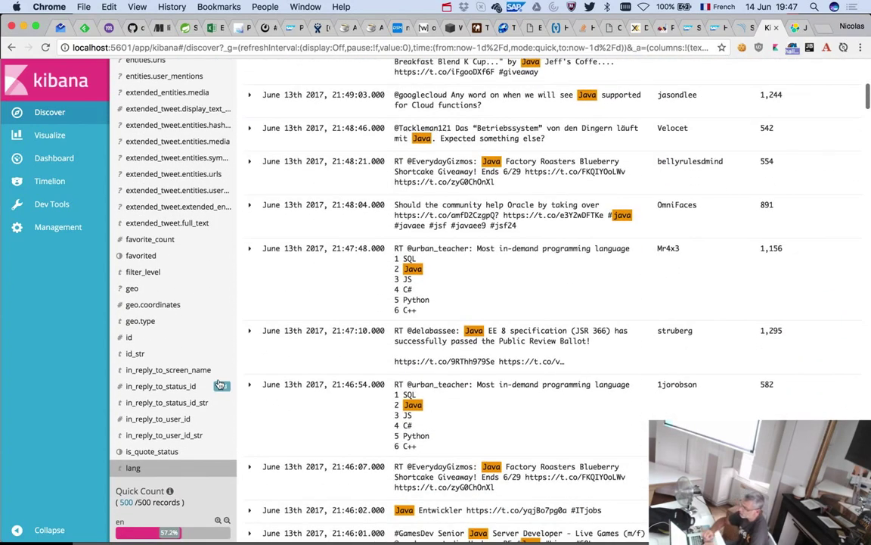
{"action": "scroll", "coordinate": [197, 318], "scroll_direction": "down", "scroll_amount": 6}
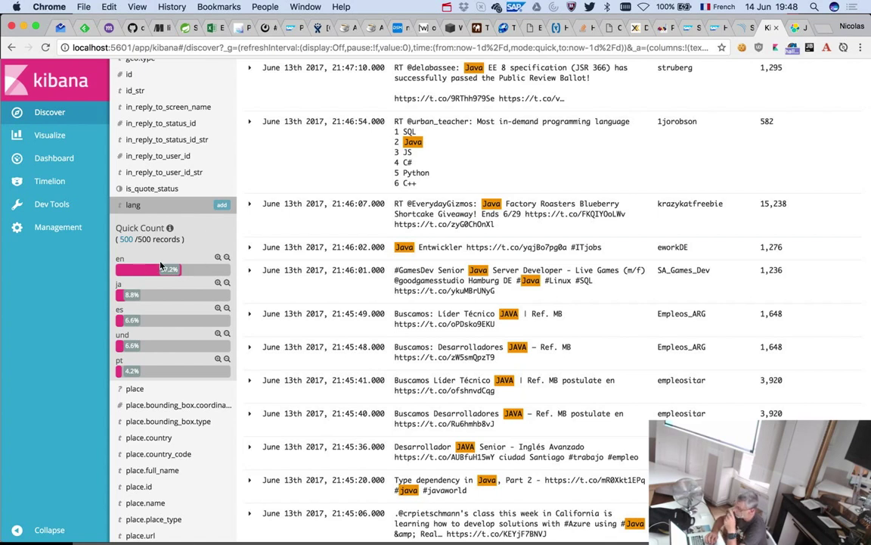
{"action": "mouse_move", "coordinate": [198, 267]}
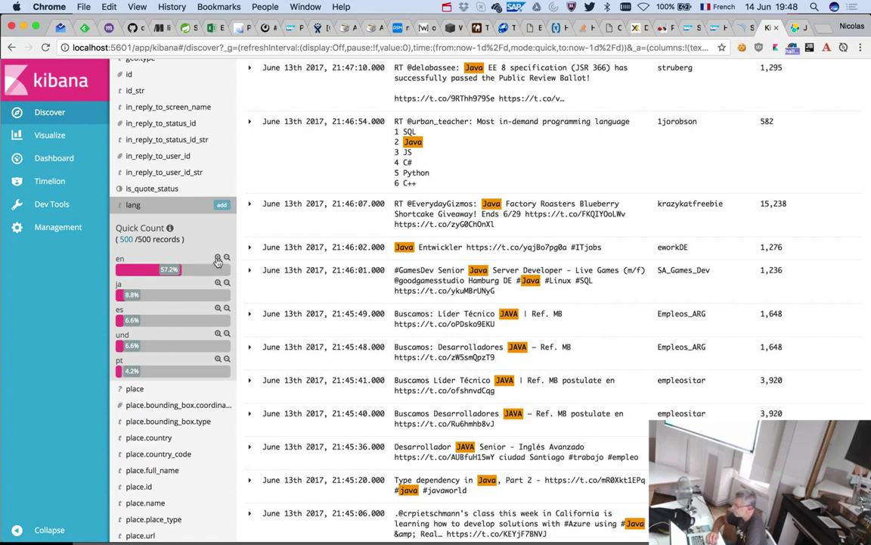
- Filter tweets to lang en (2,355 hits), then toggle that filter off and back on
{"action": "left_click", "coordinate": [218, 260]}
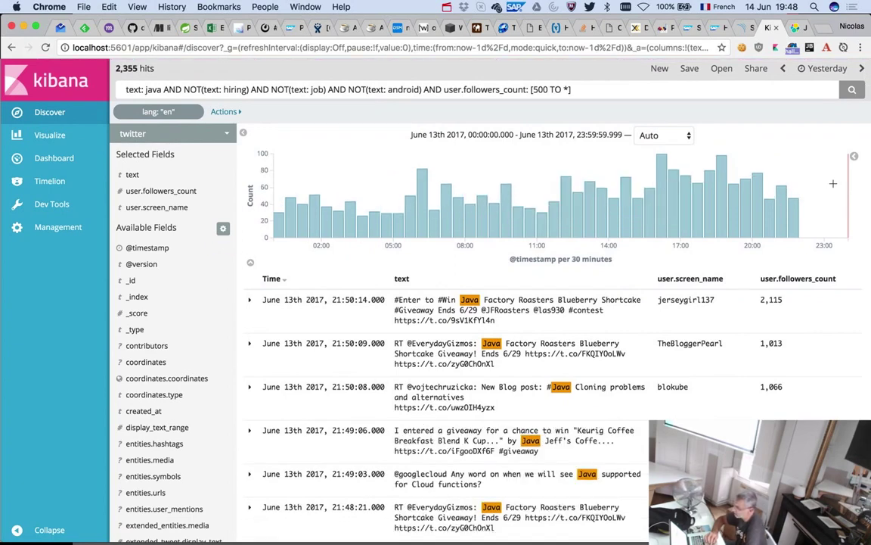
{"action": "mouse_move", "coordinate": [162, 110]}
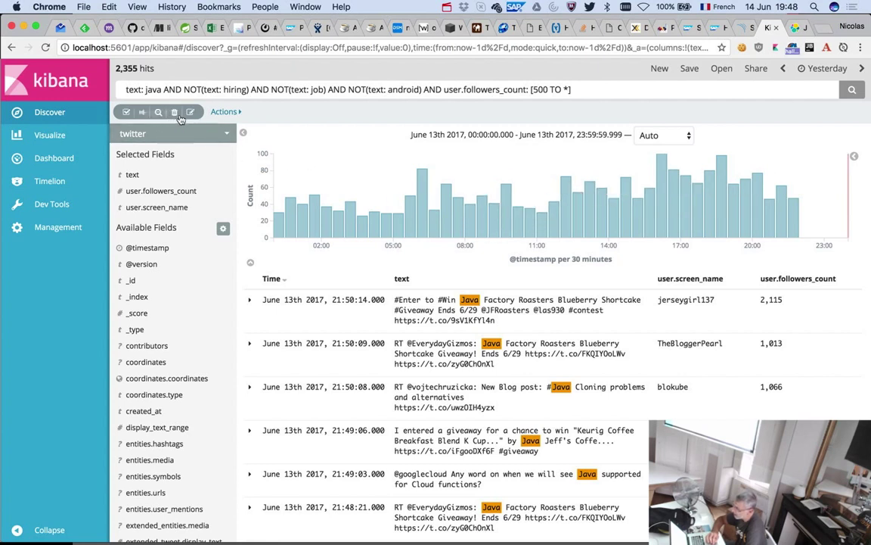
{"action": "left_click", "coordinate": [127, 112]}
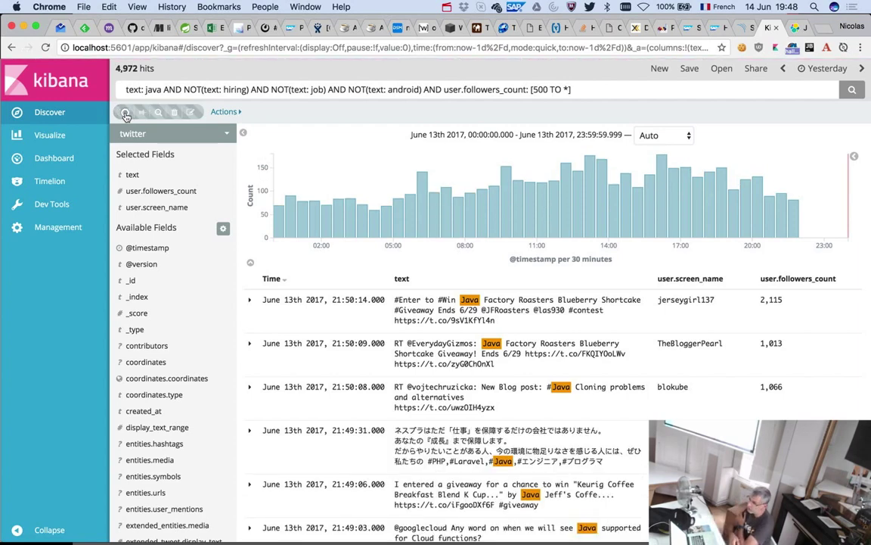
{"action": "left_click", "coordinate": [126, 112]}
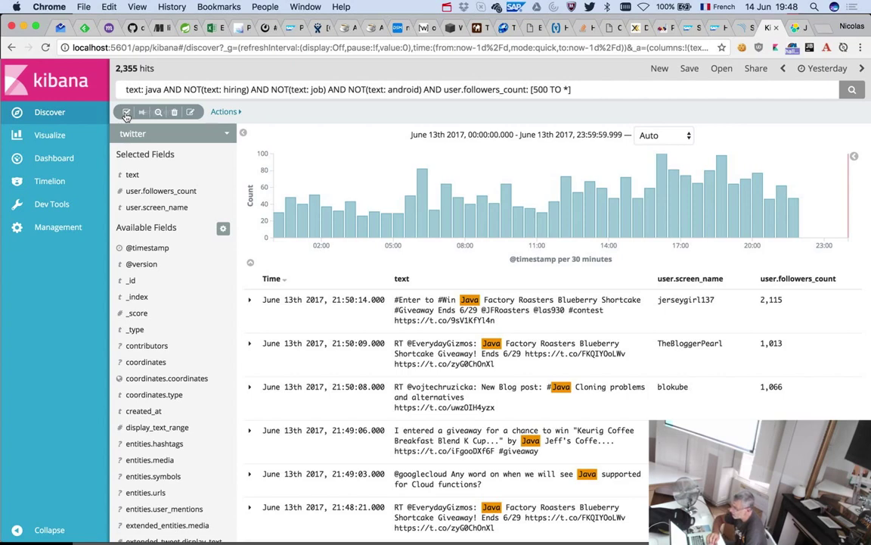
- Edit the language filter from lang "en" to "es", leaving 275 Spanish tweets
{"action": "left_click", "coordinate": [190, 112]}
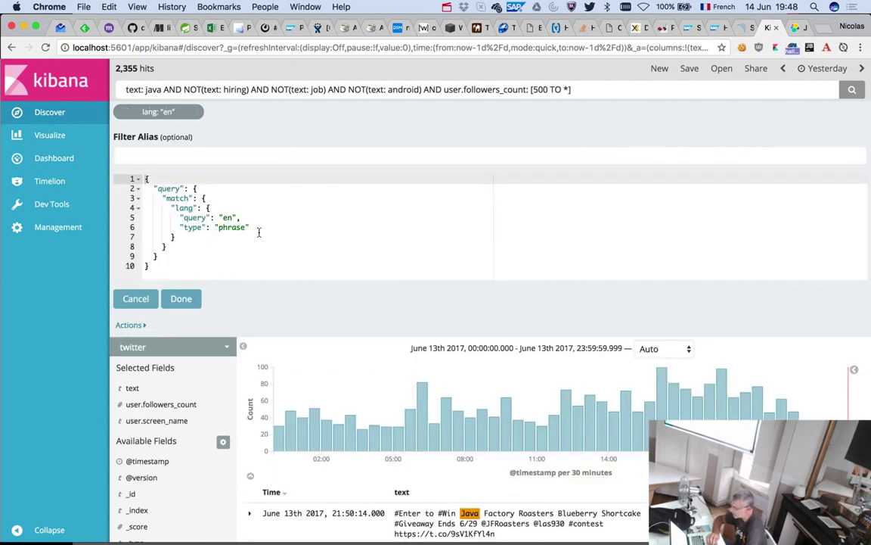
{"action": "double_click", "coordinate": [231, 227]}
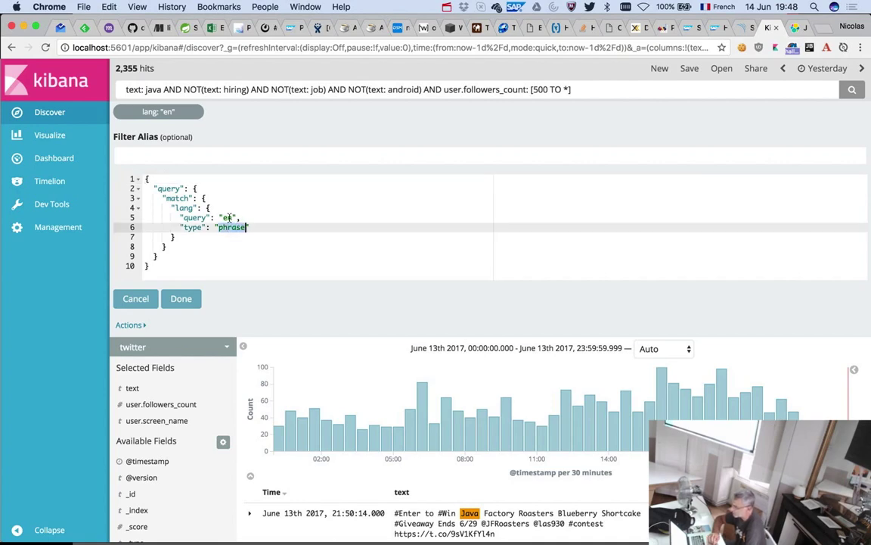
{"action": "double_click", "coordinate": [225, 217]}
{"action": "type", "text": "es"}
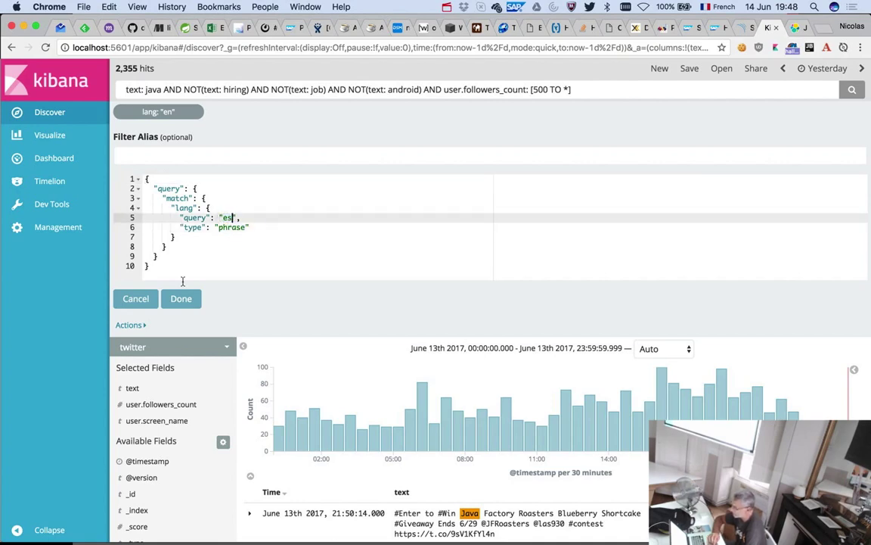
{"action": "left_click", "coordinate": [175, 300]}
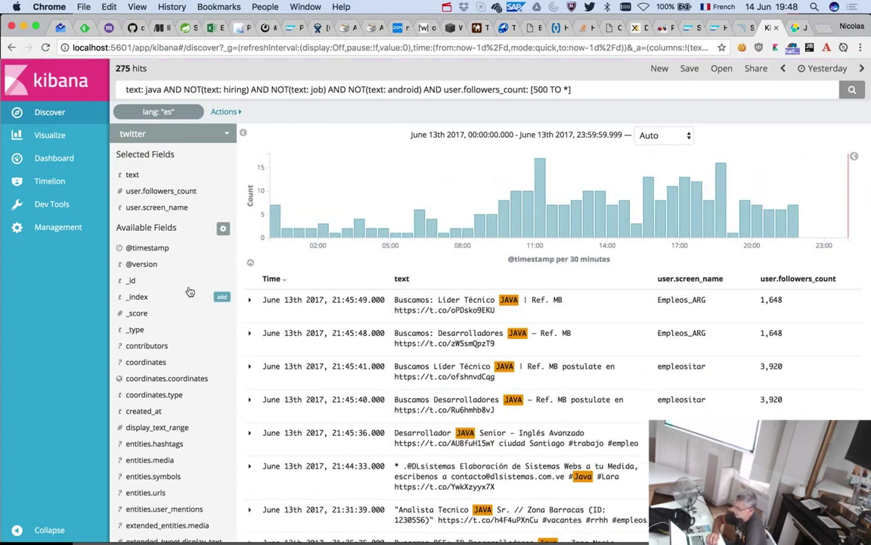
{"action": "mouse_move", "coordinate": [194, 115]}
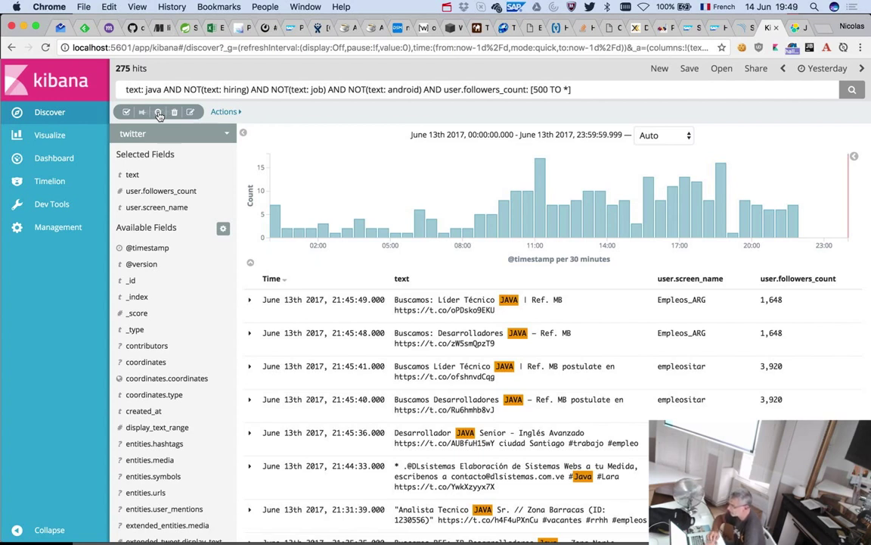
- Negate the lang: "es" filter to exclude Spanish tweets, giving 4,697 hits
{"action": "left_click", "coordinate": [159, 113]}
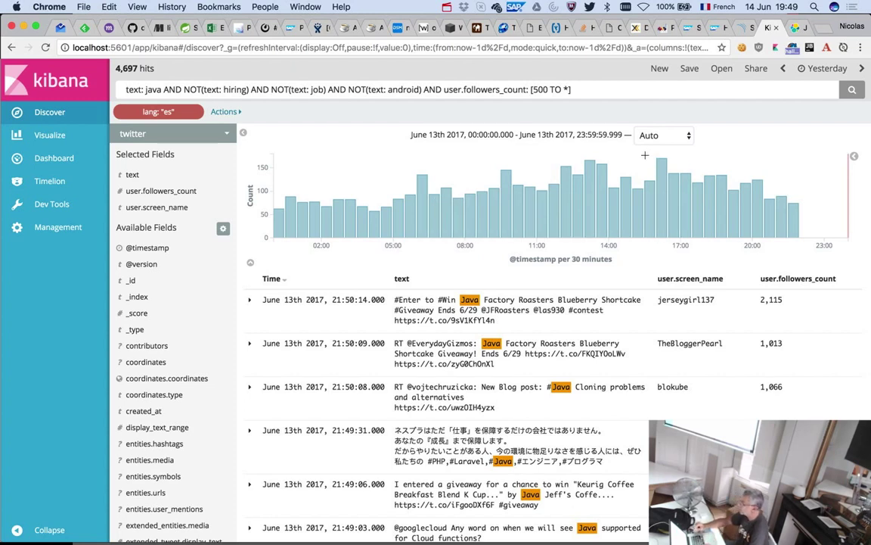
- Brush the afternoon histogram bars, then reset the time range to Quick > Yesterday
{"action": "mouse_move", "coordinate": [648, 223]}
{"action": "left_mouse_down"}
{"action": "mouse_move", "coordinate": [634, 221]}
{"action": "mouse_move", "coordinate": [685, 246]}
{"action": "left_mouse_up"}
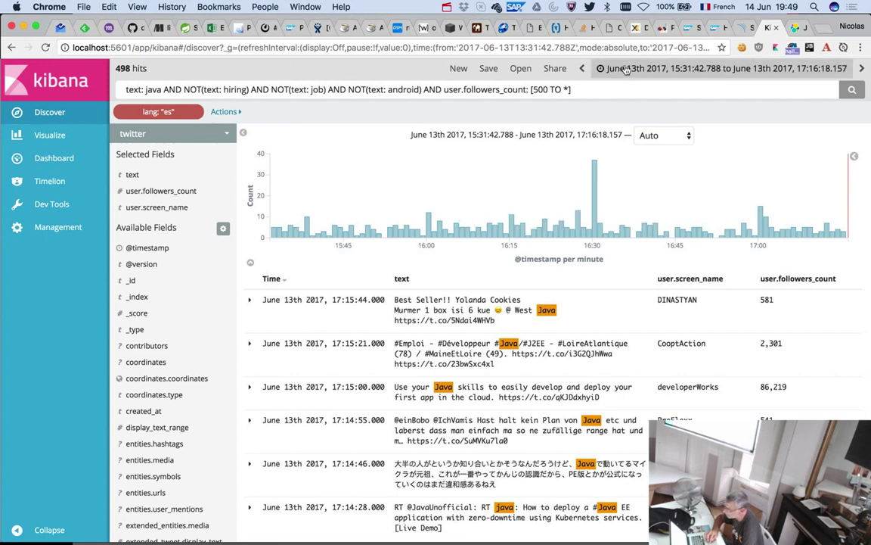
{"action": "left_click", "coordinate": [680, 68]}
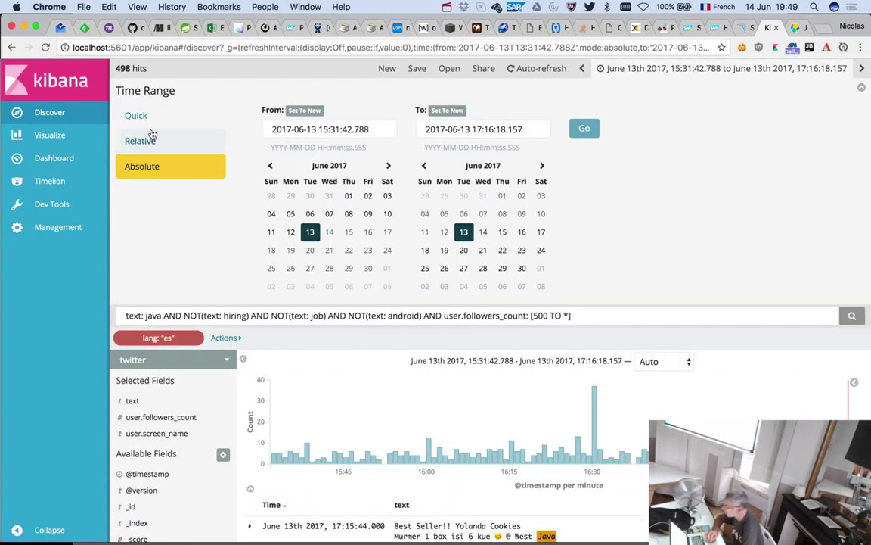
{"action": "left_click", "coordinate": [156, 114]}
{"action": "left_click", "coordinate": [358, 111]}
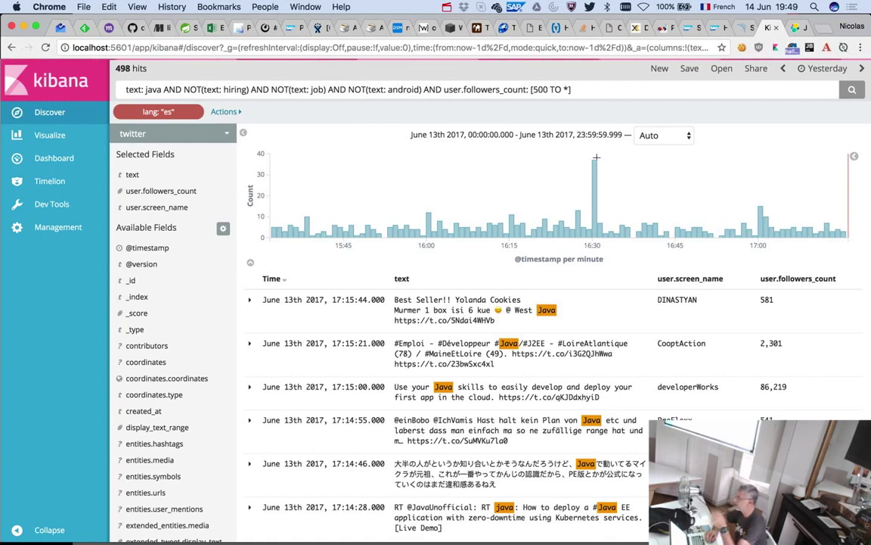
- Chart tweets per minute and brush the range 19:42–20:20 around 20:00, leaving 171 hits
{"action": "left_click", "coordinate": [690, 137]}
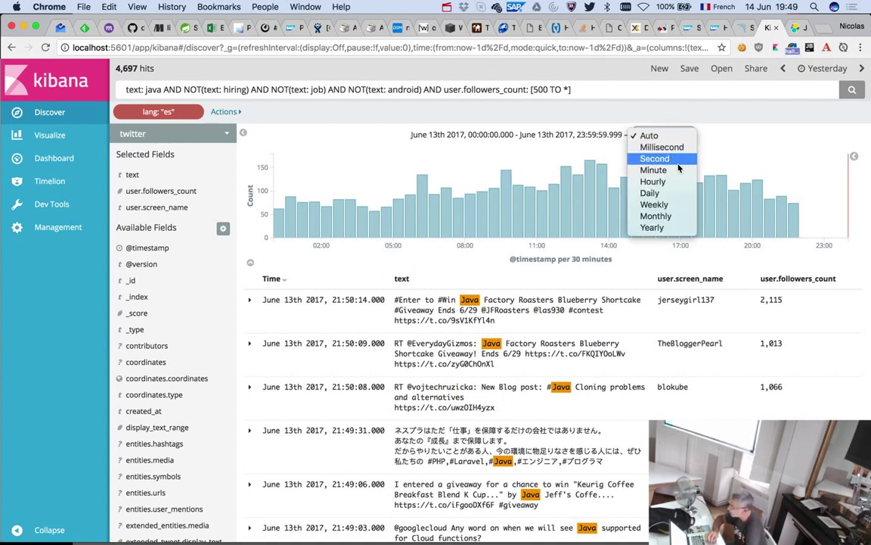
{"action": "left_click", "coordinate": [678, 169]}
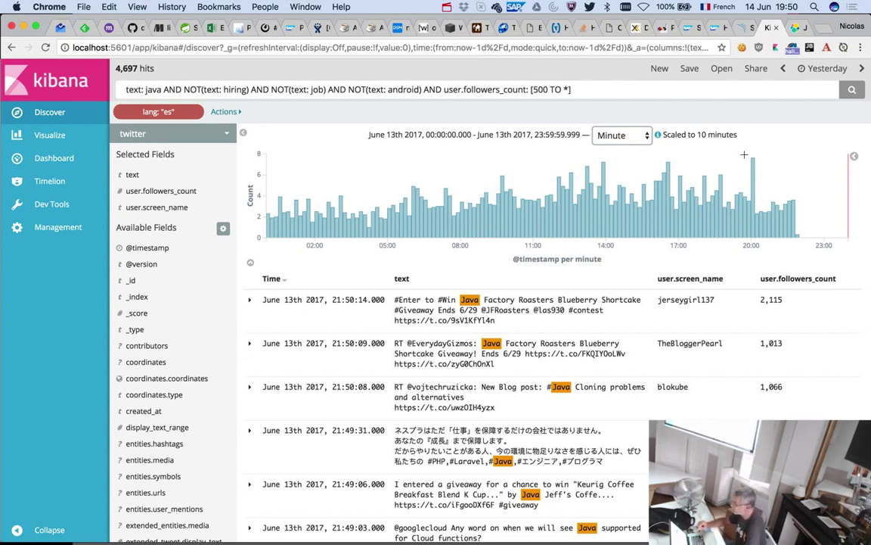
{"action": "left_click_drag", "start_coordinate": [717, 193], "coordinate": [695, 212]}
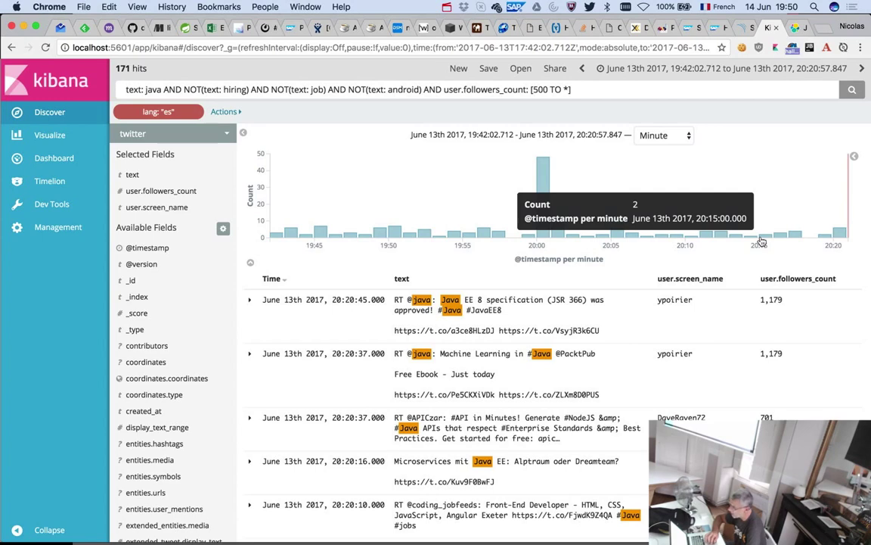
- Save the current search under the name 'Tweets not in Spanish'
{"action": "left_click", "coordinate": [488, 68]}
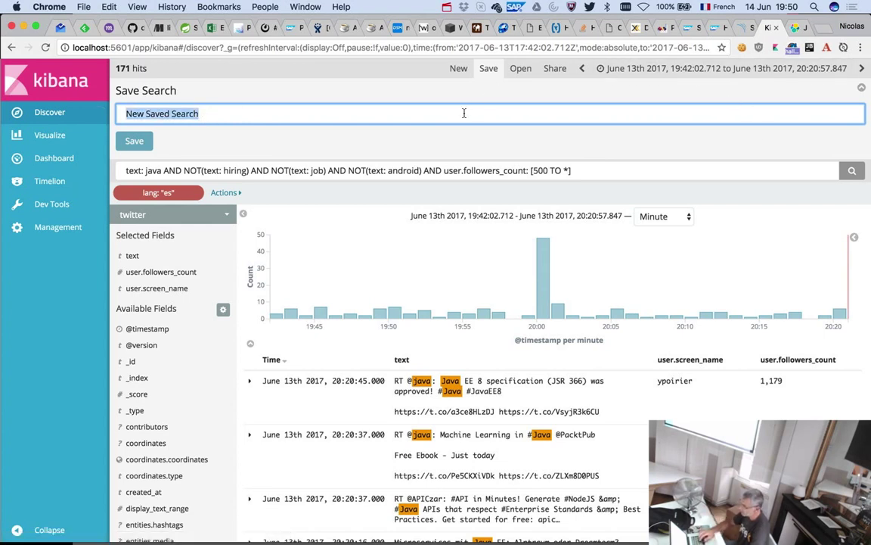
{"action": "type", "text": "Tw"}
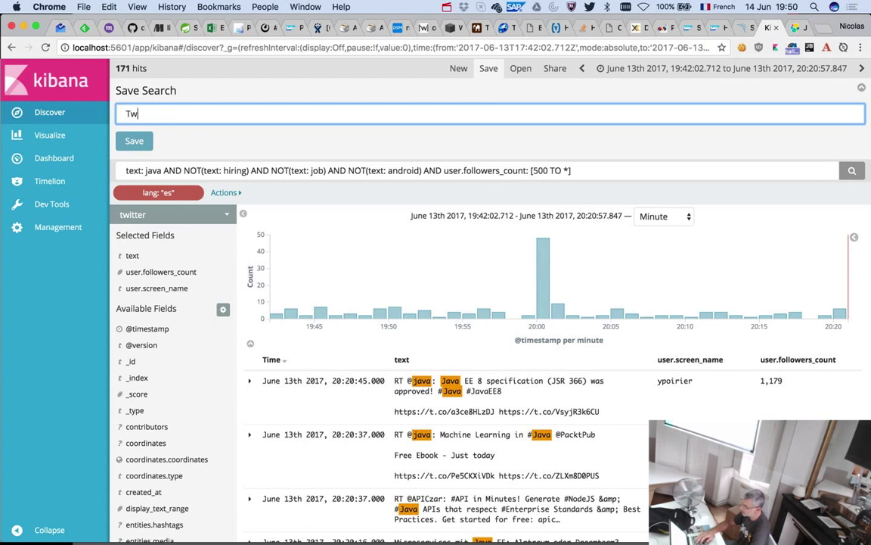
{"action": "type", "text": "eets "}
{"action": "type", "text": "table not in Spani"}
{"action": "type", "text": "s"}
{"action": "key", "text": "BackSpace"}
{"action": "type", "text": "Spanish"}
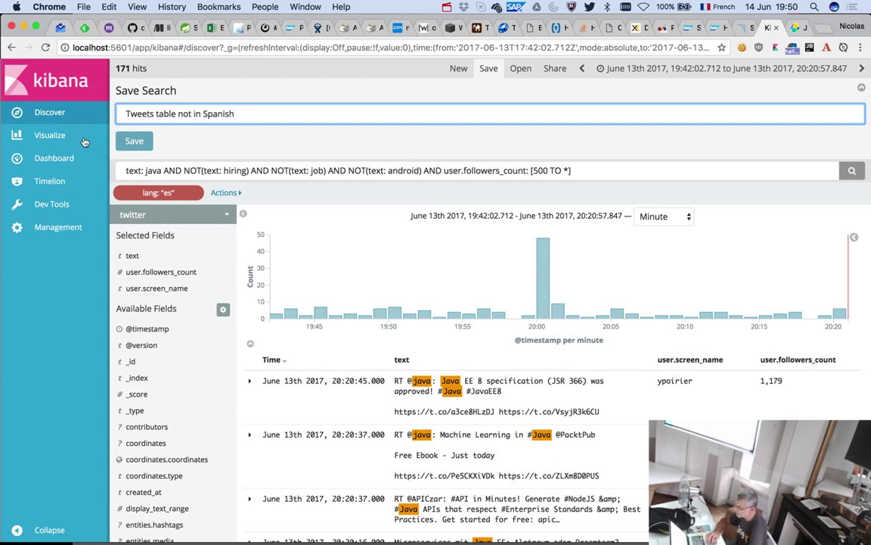
{"action": "double_click", "coordinate": [161, 115]}
{"action": "key", "text": "BackSpace"}
{"action": "left_click", "coordinate": [136, 141]}
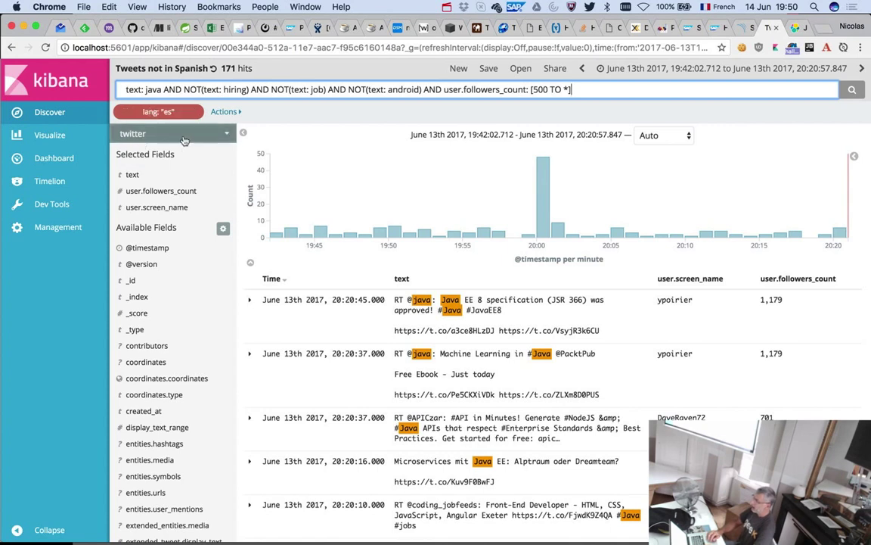
- Create a new dashboard with the 'Tweets not in Spanish' search as a full-width, taller panel
{"action": "left_click", "coordinate": [73, 158]}
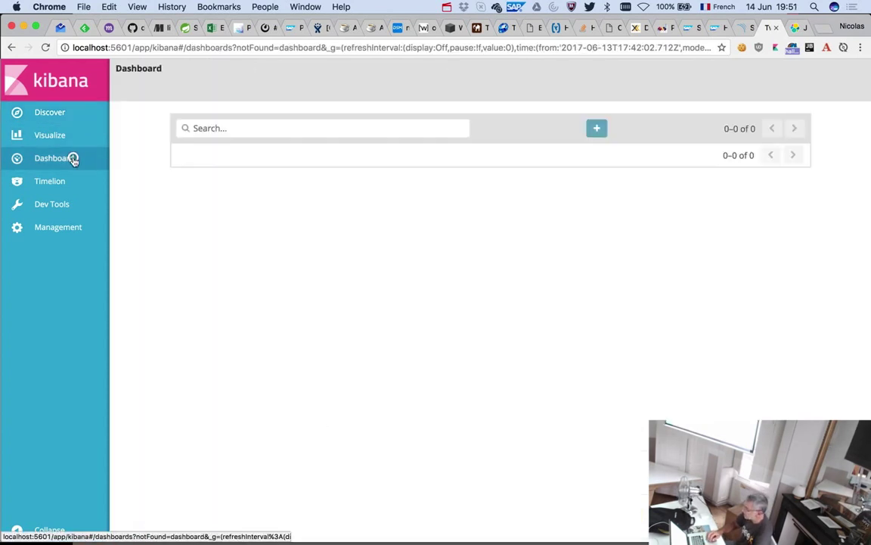
{"action": "left_click", "coordinate": [596, 129]}
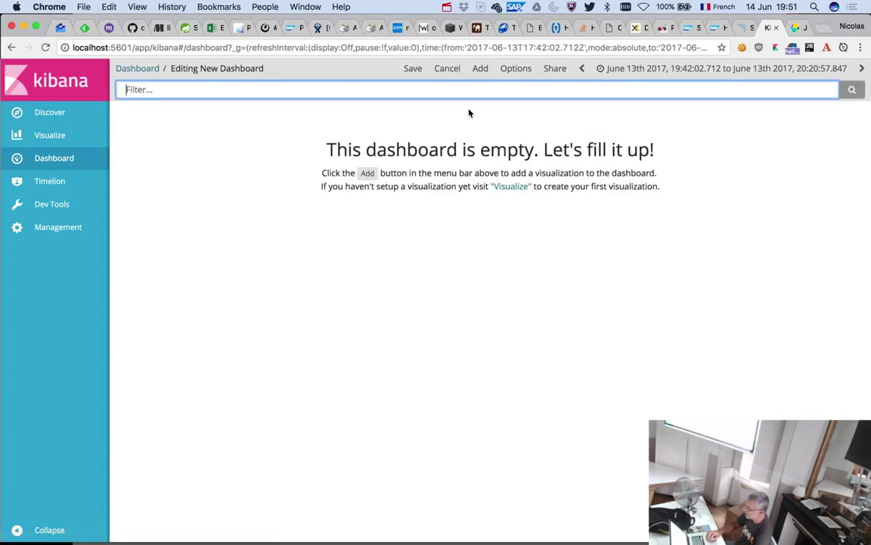
{"action": "left_click", "coordinate": [480, 71]}
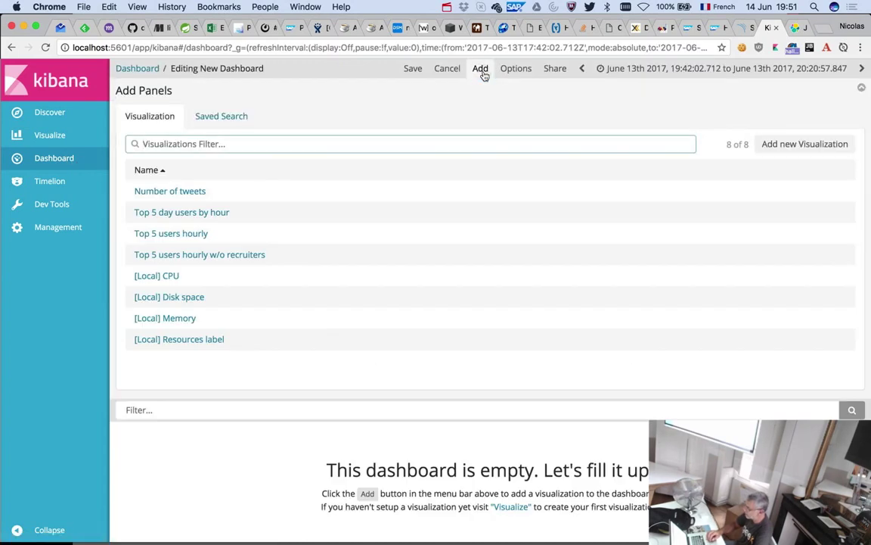
{"action": "left_click", "coordinate": [240, 118]}
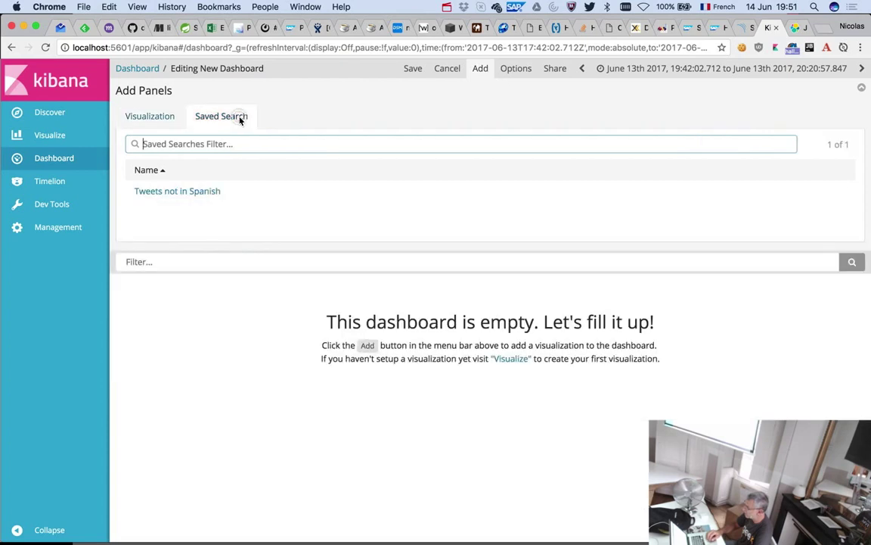
{"action": "left_click", "coordinate": [178, 191]}
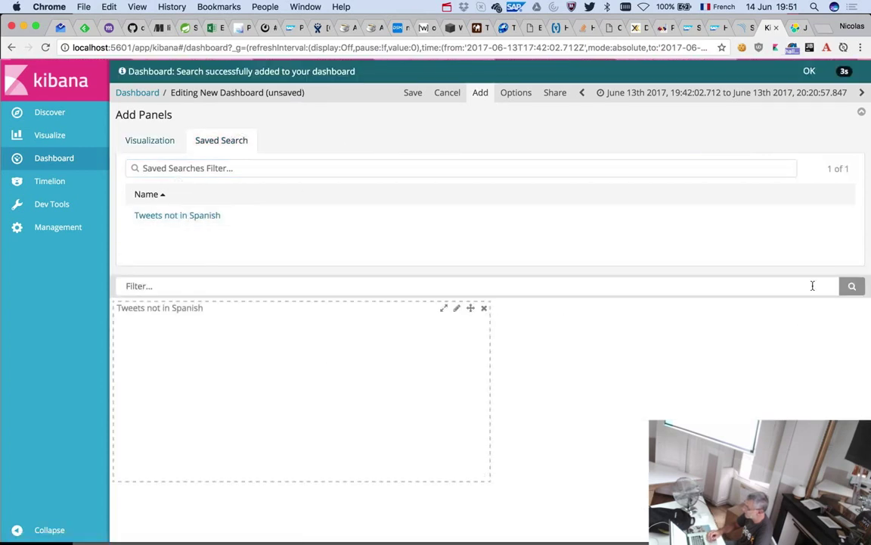
{"action": "left_click", "coordinate": [862, 111]}
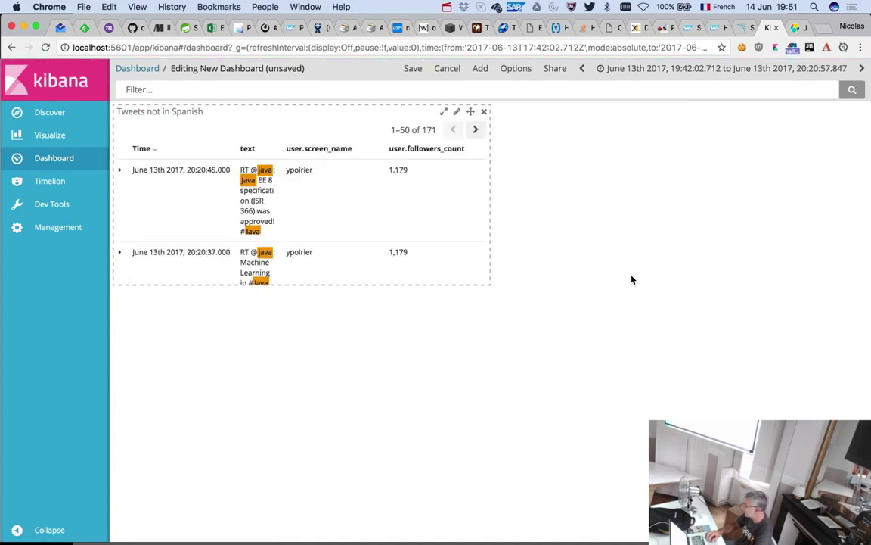
{"action": "left_click_drag", "start_coordinate": [491, 286], "coordinate": [863, 317]}
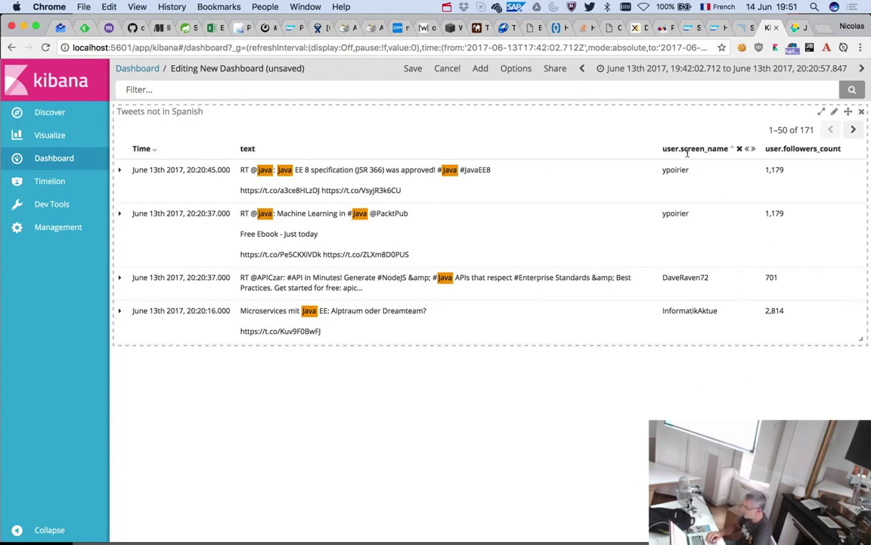
- Sort the tweets panel by user.screen_name and dismiss the resulting fielddata error
{"action": "left_click", "coordinate": [733, 148]}
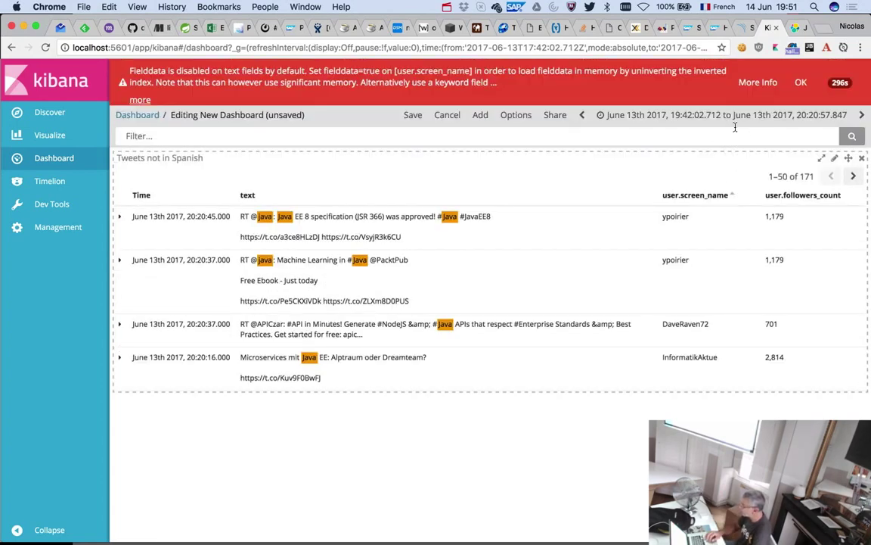
{"action": "left_click", "coordinate": [800, 82]}
{"action": "left_click", "coordinate": [793, 92]}
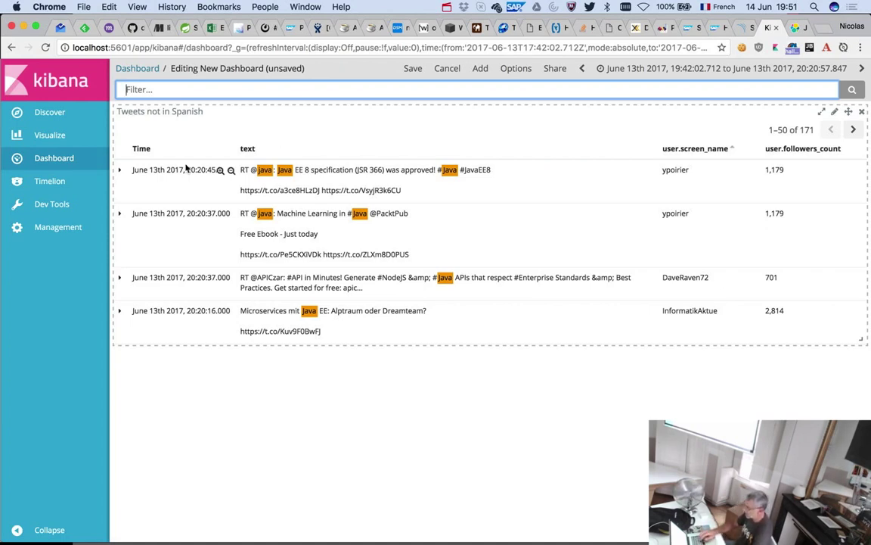
- Save the dashboard with the title 'Tweets'
{"action": "left_click", "coordinate": [413, 68]}
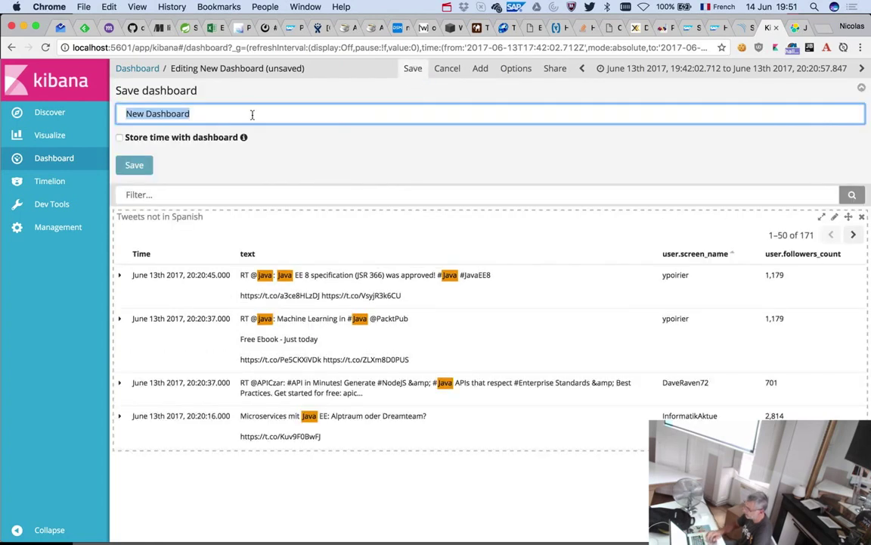
{"action": "type", "text": "Tweets"}
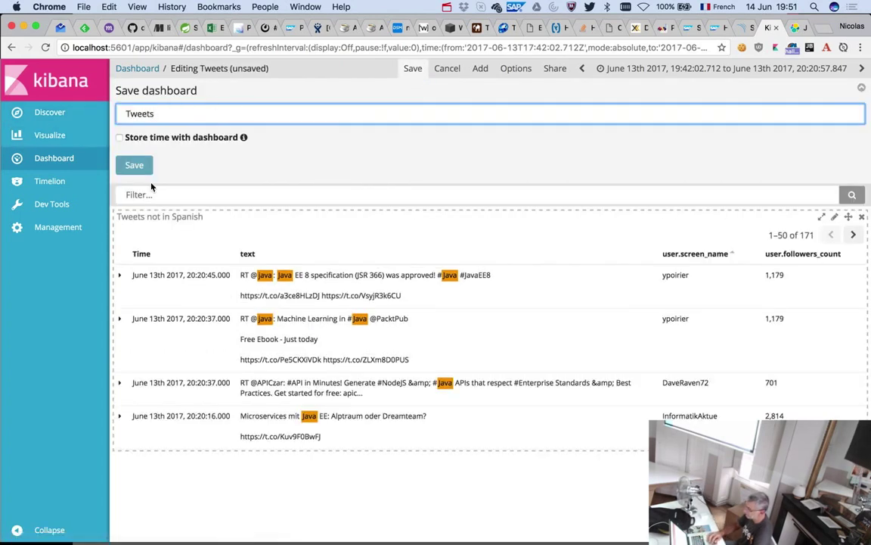
{"action": "left_click", "coordinate": [134, 165]}
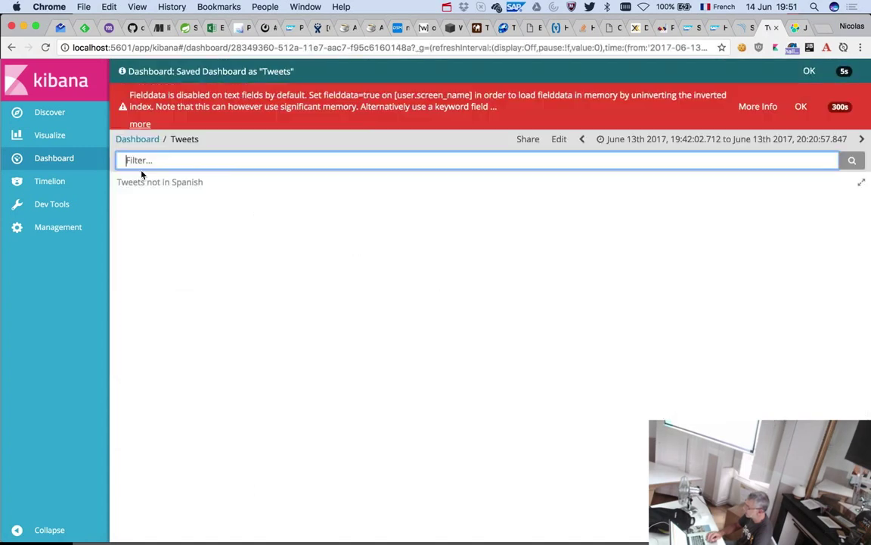
- Dismiss the fielddata error and check the presentation notes in TextWrangler
{"action": "left_click", "coordinate": [801, 107]}
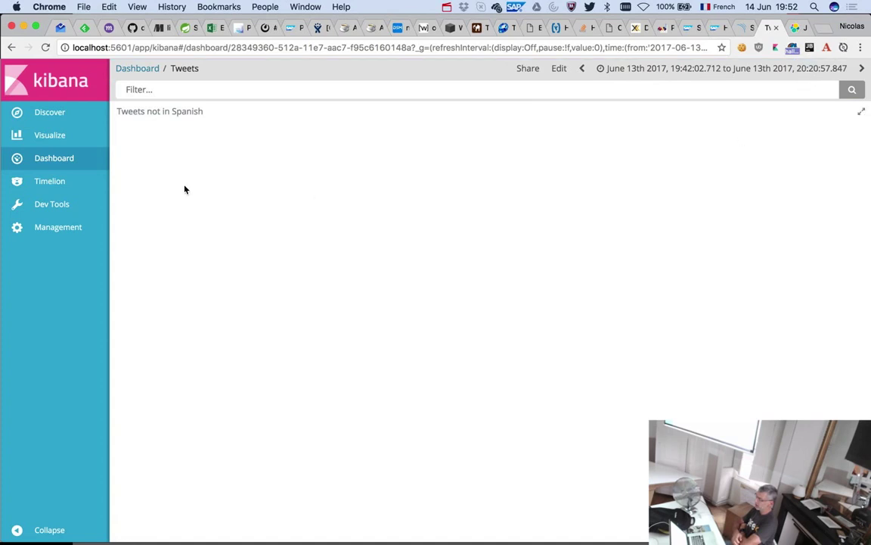
{"action": "left_click", "coordinate": [79, 141]}
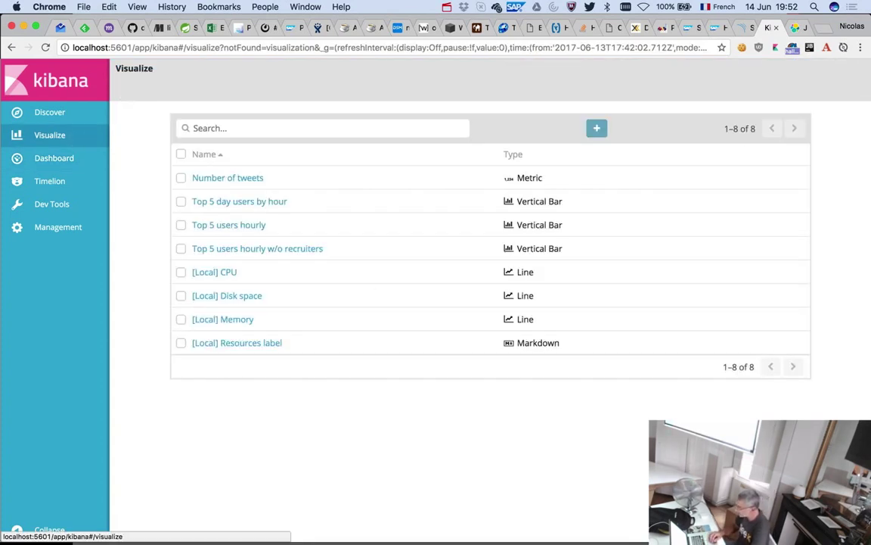
{"action": "key", "text": "super+Tab"}
{"action": "left_click", "coordinate": [110, 272]}
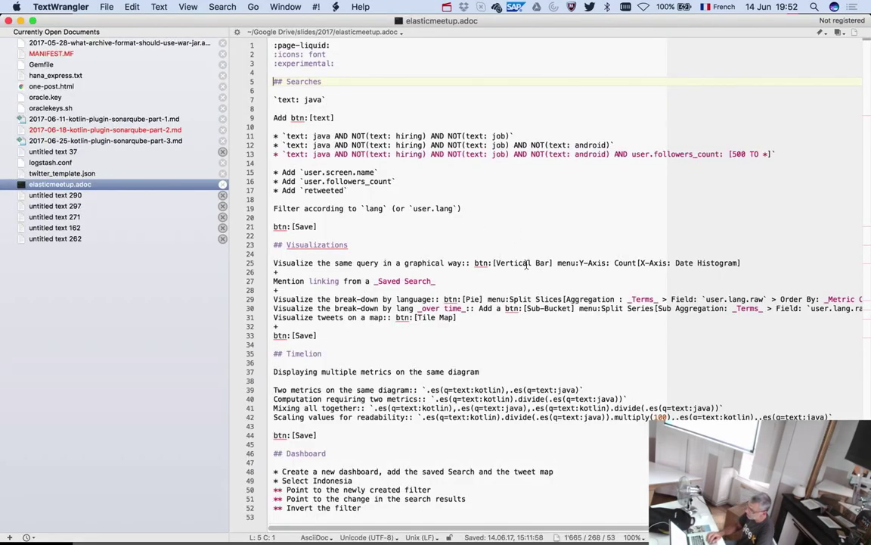
{"action": "key", "text": "super+Tab"}
{"action": "left_click", "coordinate": [109, 301]}
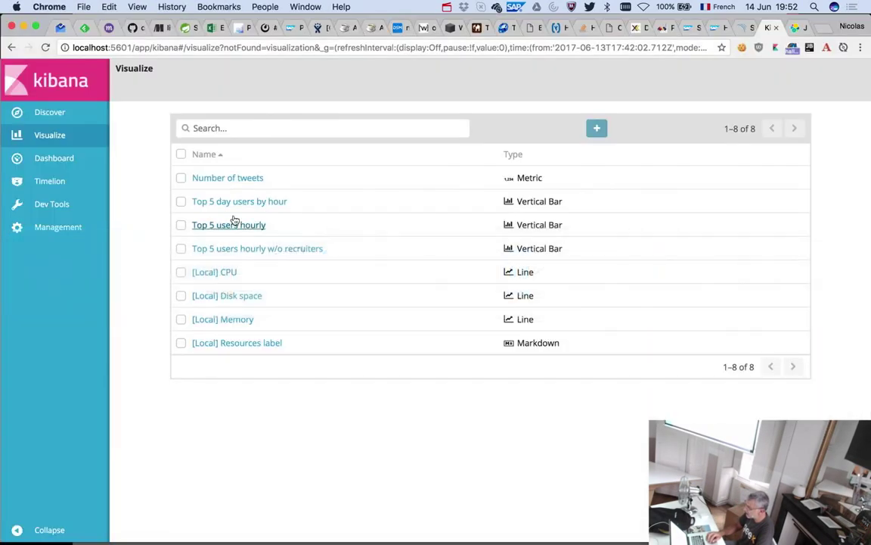
- Select the query of the 'Tweets not in Spanish' search, then start a new visualization
{"action": "left_click", "coordinate": [77, 114]}
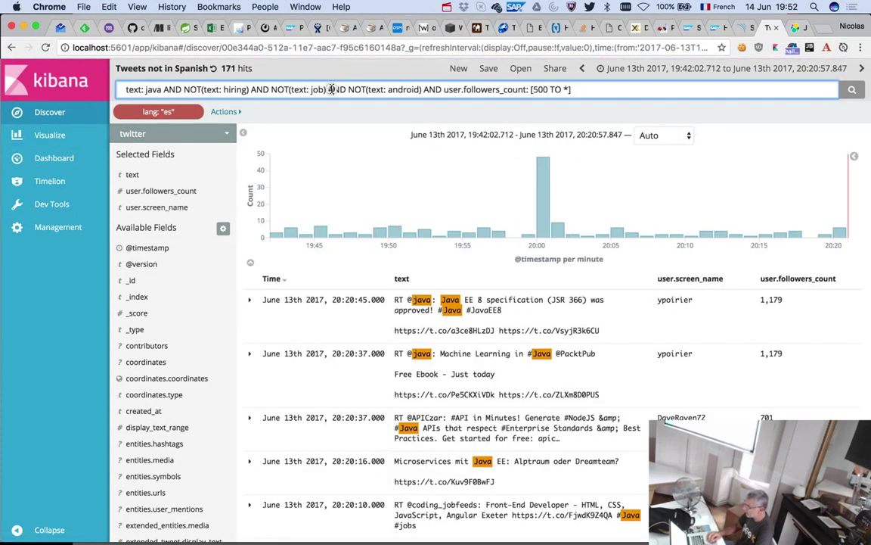
{"action": "left_click_drag", "start_coordinate": [587, 90], "coordinate": [81, 92]}
{"action": "key", "text": "super+c"}
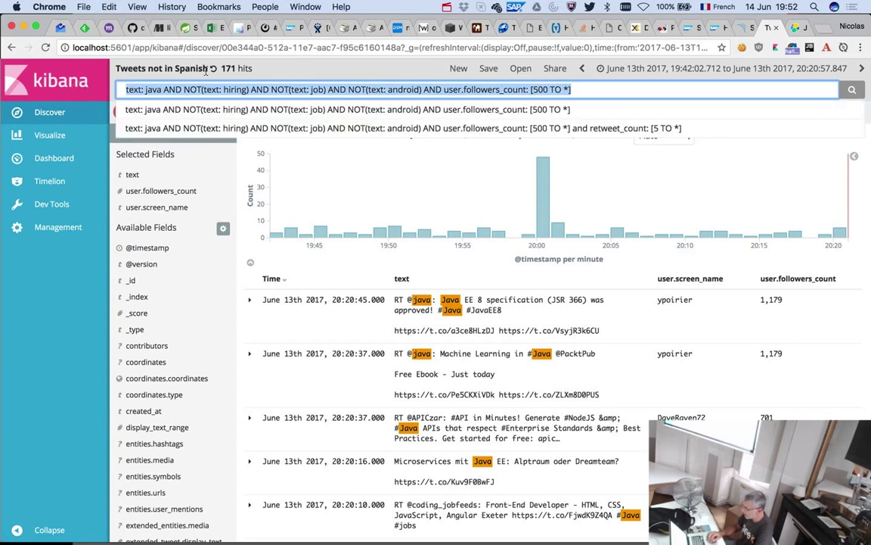
{"action": "left_click", "coordinate": [269, 70]}
{"action": "left_click", "coordinate": [76, 134]}
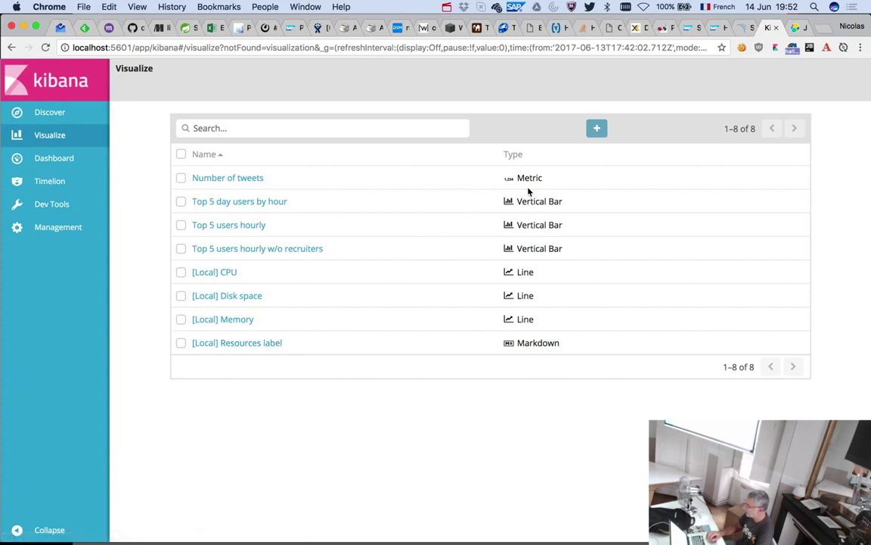
{"action": "left_click", "coordinate": [597, 130]}
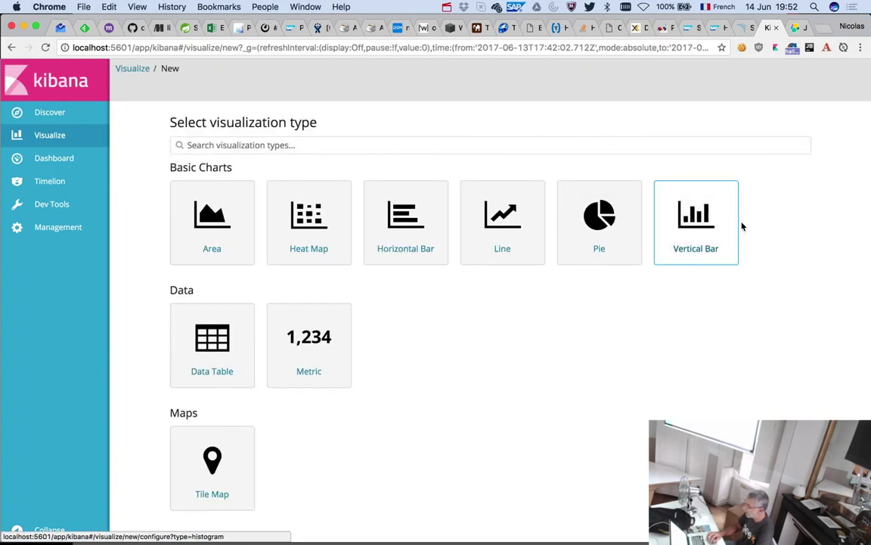
- Start a vertical bar chart on the twitter index, filtered by the pasted Java tweets query
{"action": "left_click", "coordinate": [708, 237]}
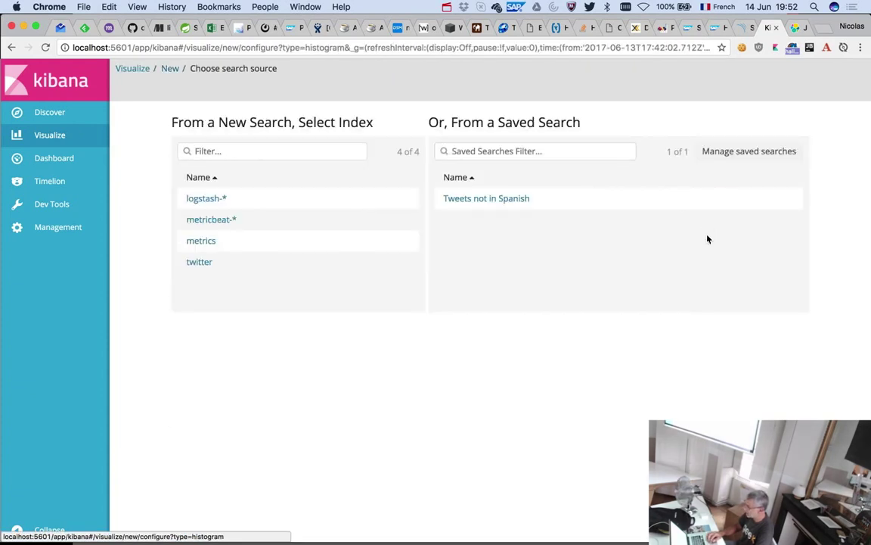
{"action": "left_click", "coordinate": [201, 267]}
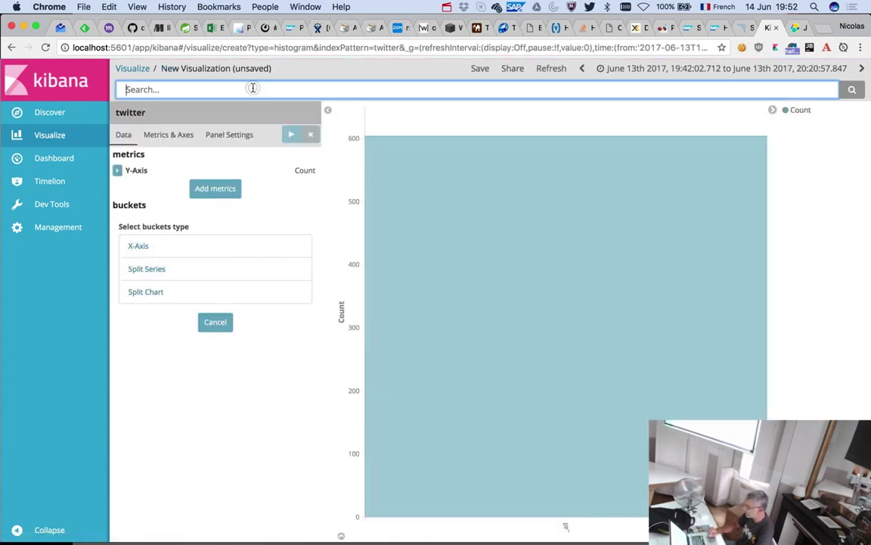
{"action": "key", "text": "super+v"}
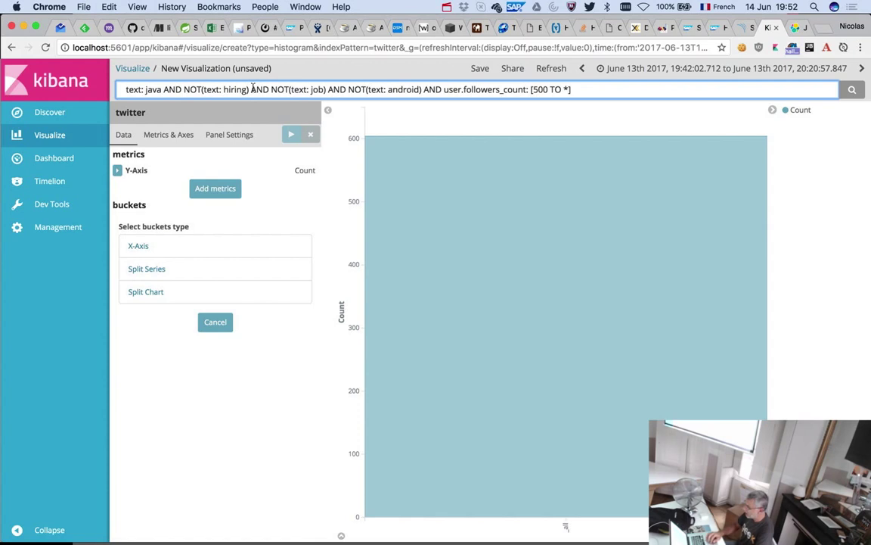
{"action": "key", "text": "Return"}
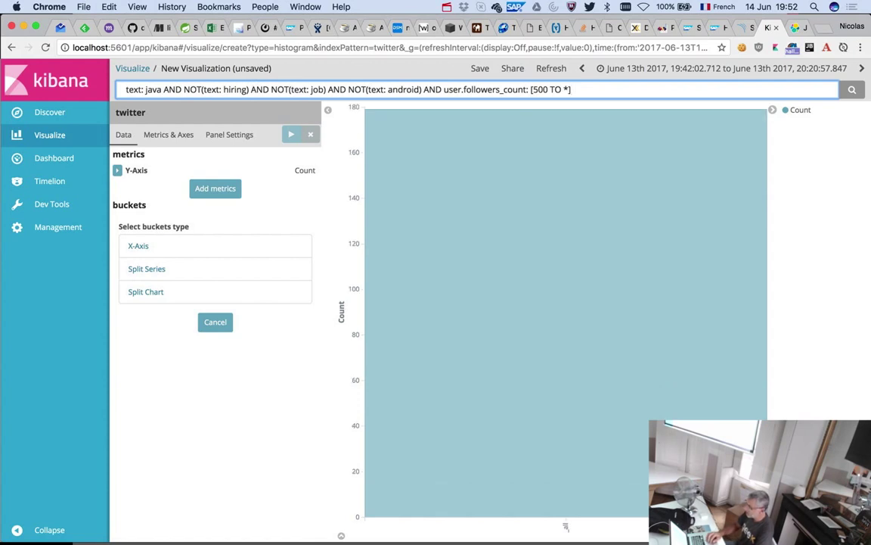
{"action": "double_click", "coordinate": [308, 171]}
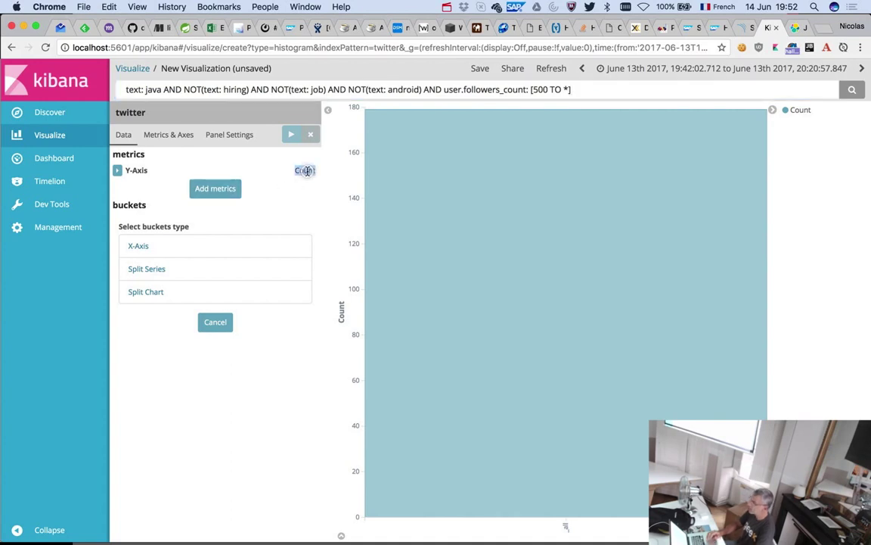
{"action": "left_click", "coordinate": [224, 248]}
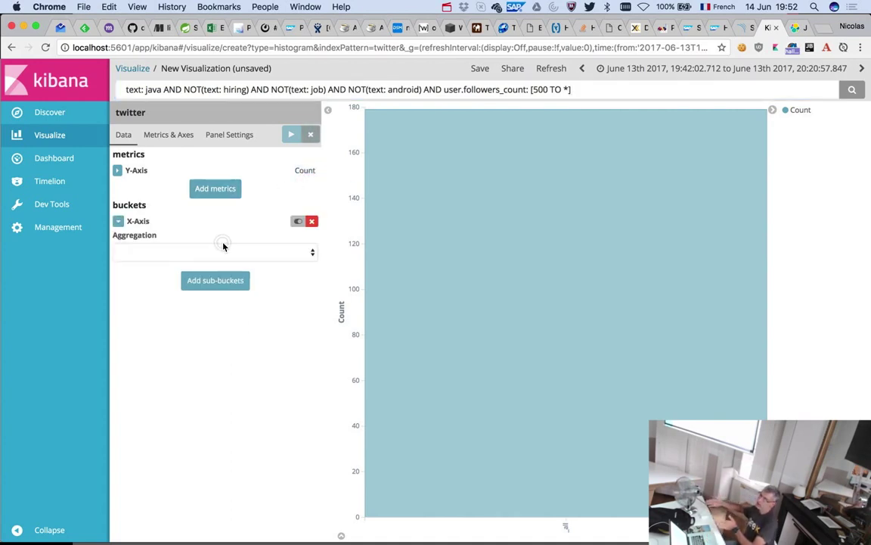
{"action": "left_click", "coordinate": [261, 258]}
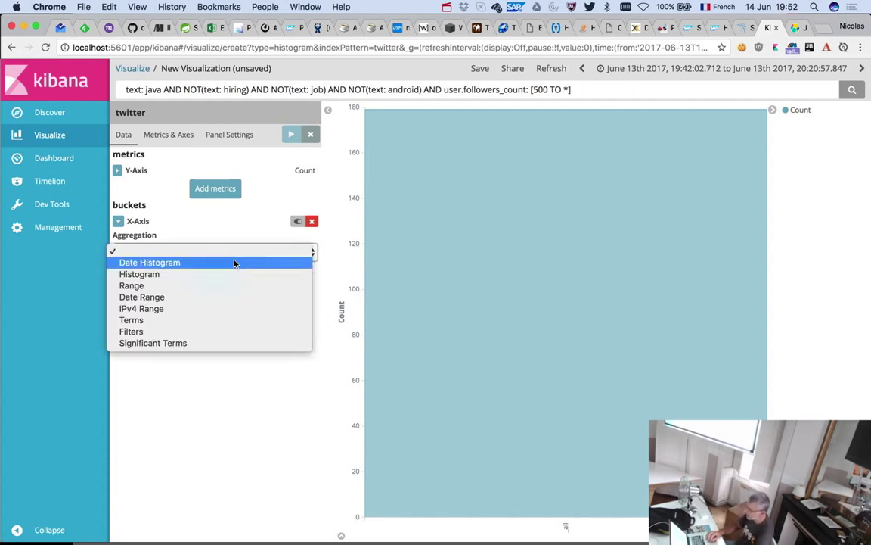
{"action": "left_click", "coordinate": [234, 261]}
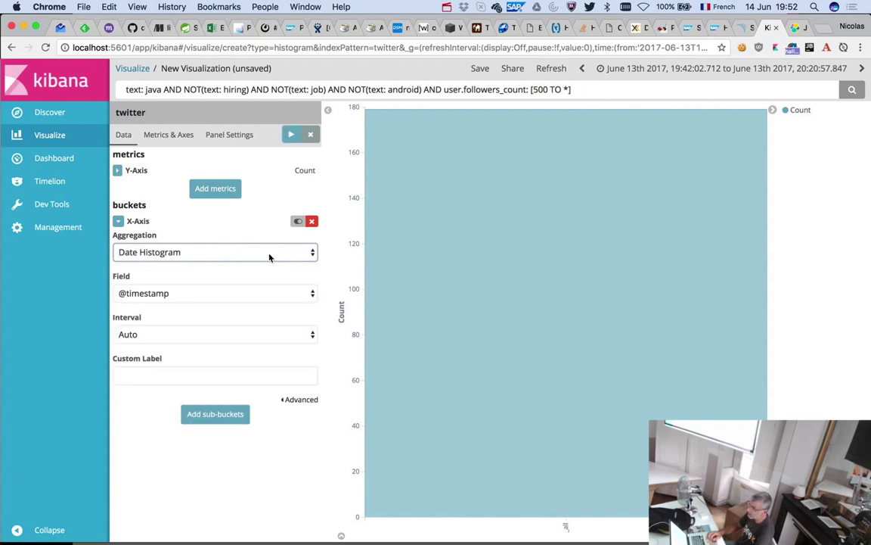
{"action": "left_click", "coordinate": [215, 297]}
{"action": "left_click", "coordinate": [216, 299]}
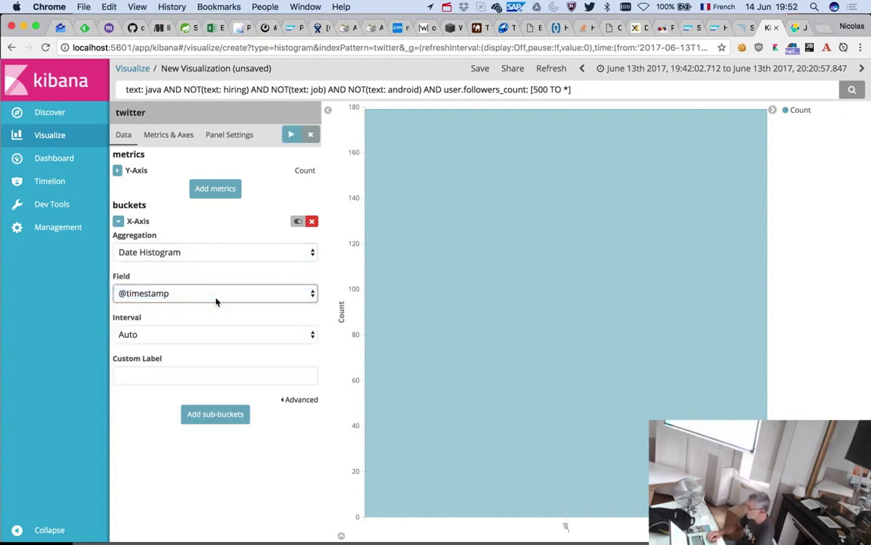
{"action": "left_click", "coordinate": [287, 135]}
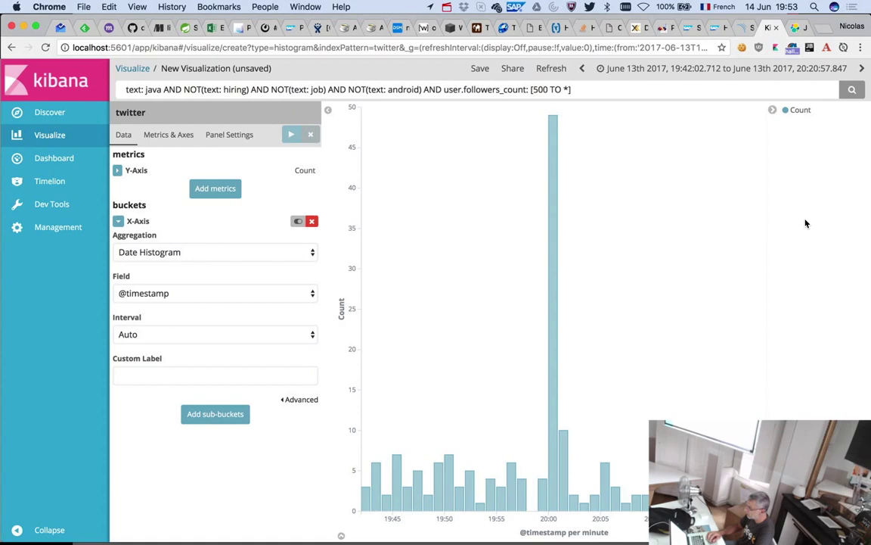
- Limit the chart to yesterday and name it 'Tweets not Hiring/Job/Android with many followers'
{"action": "left_click", "coordinate": [719, 68]}
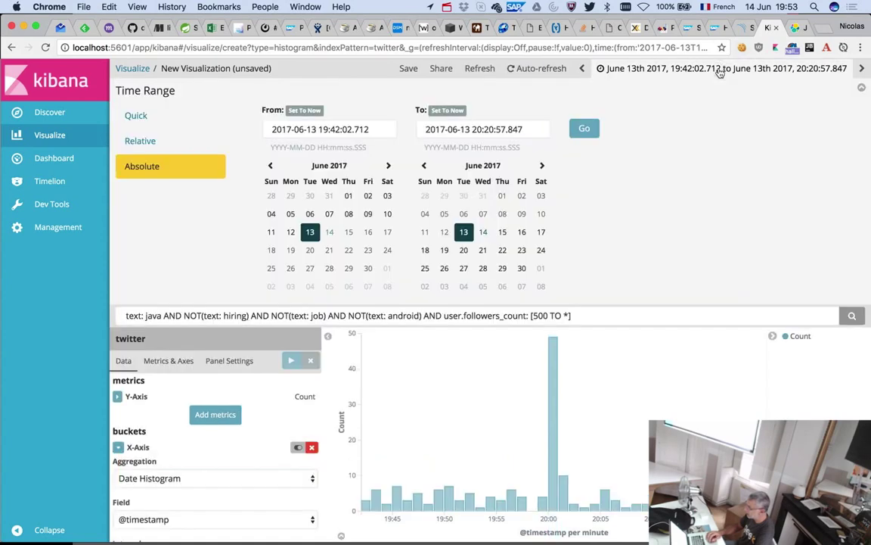
{"action": "left_click", "coordinate": [166, 119]}
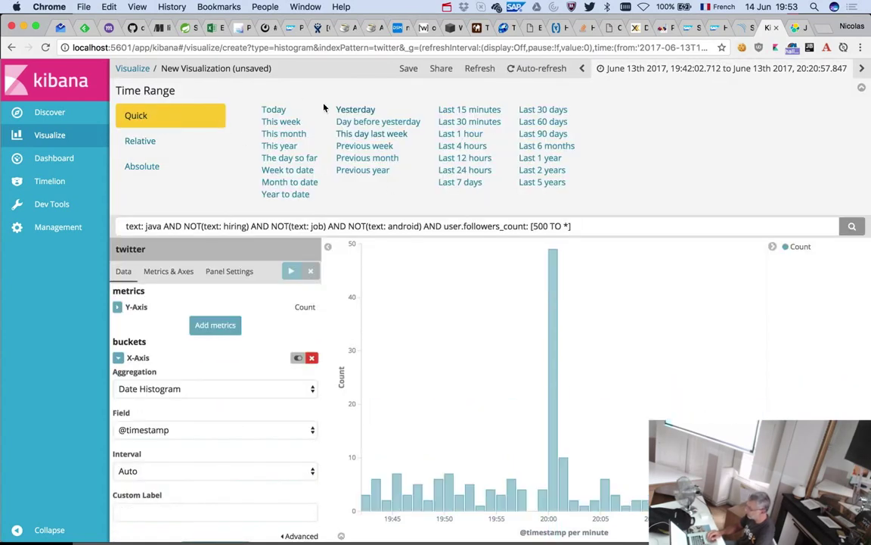
{"action": "left_click", "coordinate": [354, 110]}
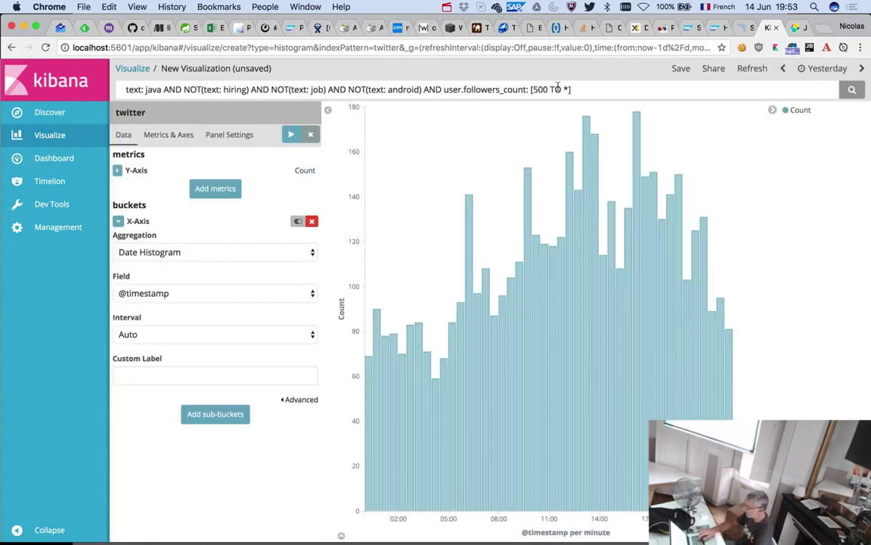
{"action": "left_click", "coordinate": [681, 68]}
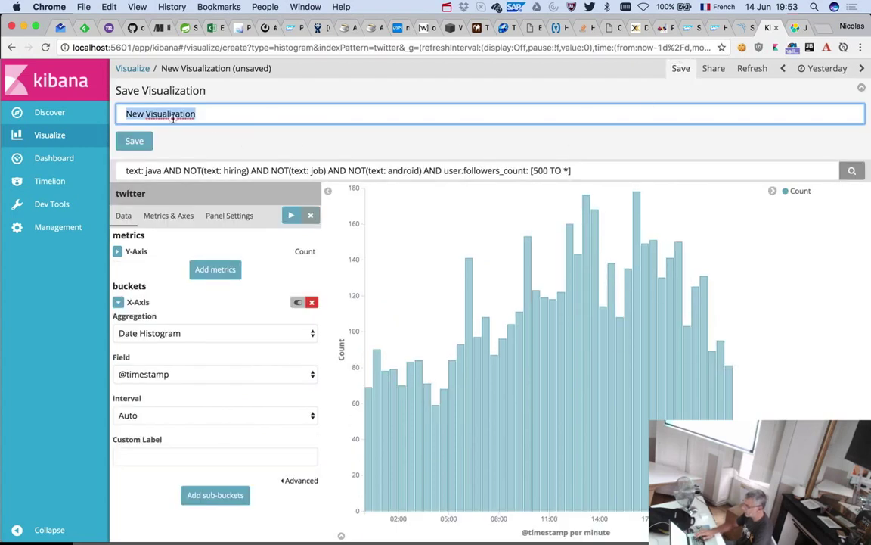
{"action": "type", "text": "T"}
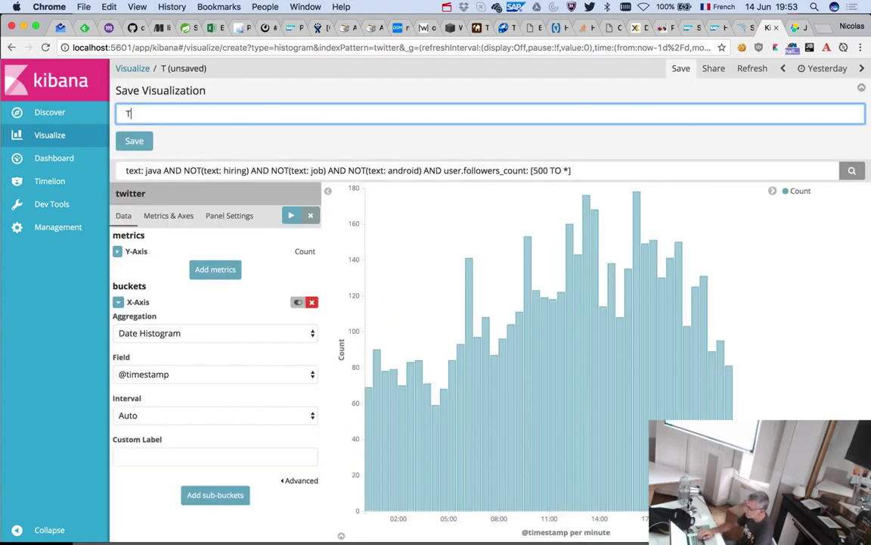
{"action": "type", "text": "weets"}
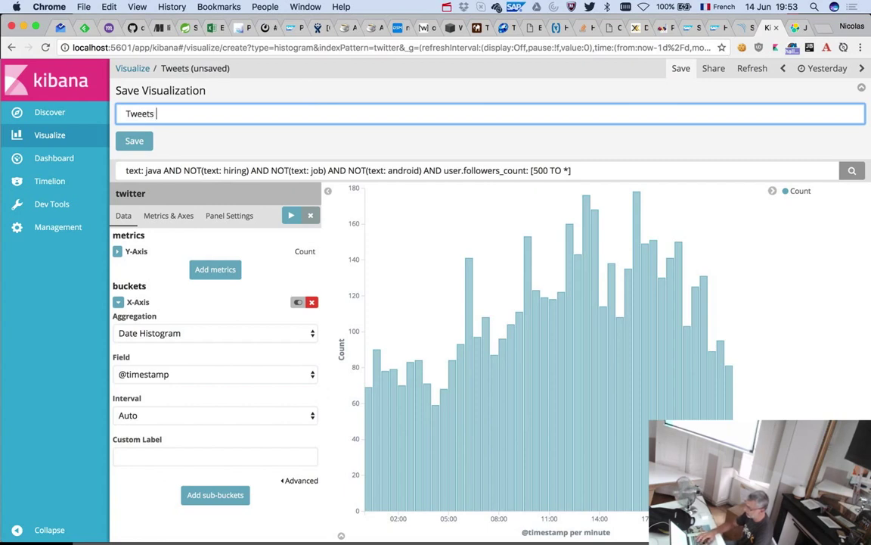
{"action": "type", "text": " not Hiring"}
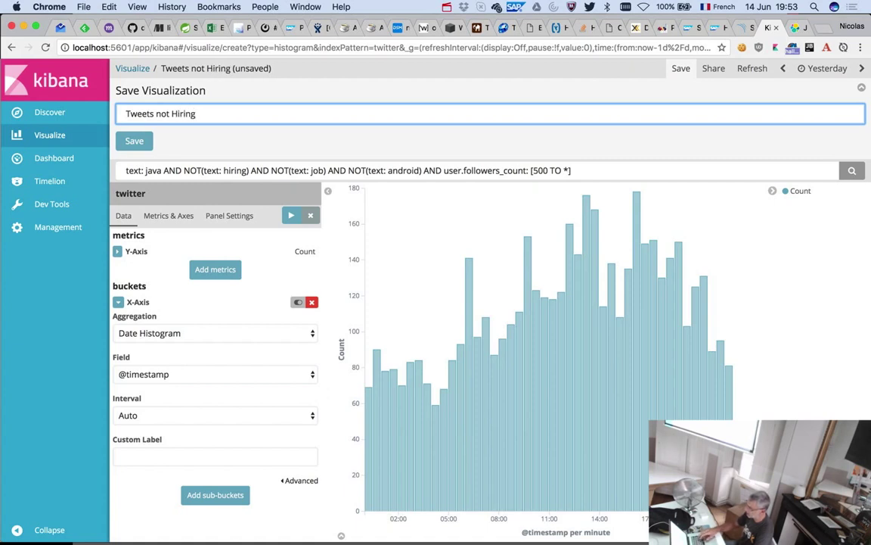
{"action": "type", "text": "/Job"}
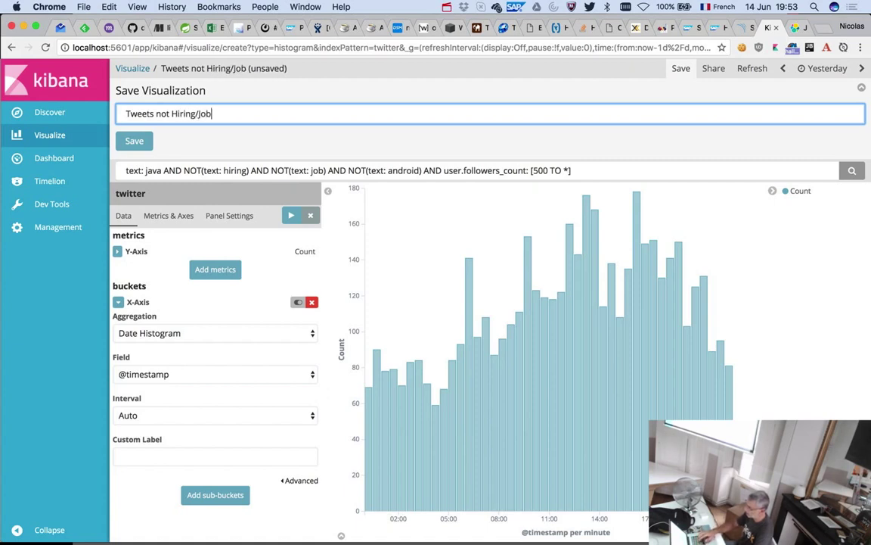
{"action": "type", "text": "/Android with many followers"}
- Save the histogram, open the Tweets dashboard in edit mode, and remove its Tweets not in Spanish panel
{"action": "left_click", "coordinate": [135, 142]}
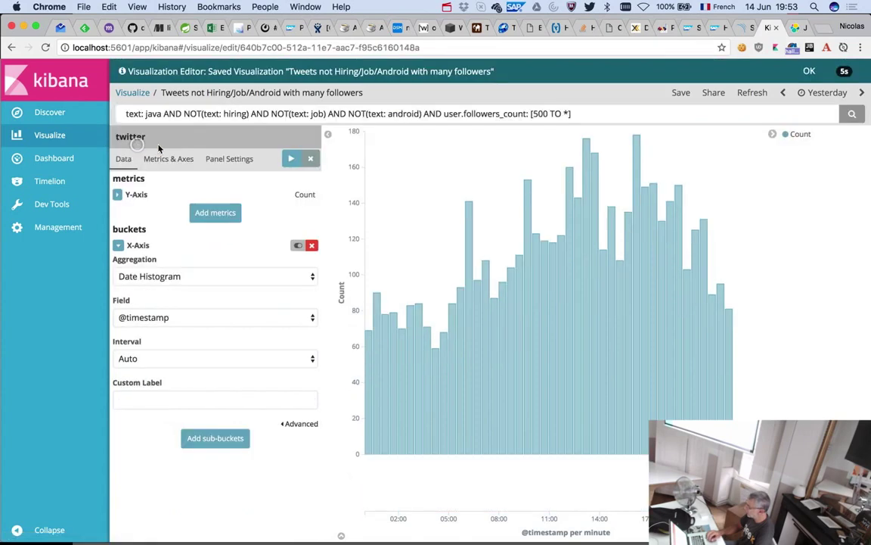
{"action": "left_click", "coordinate": [70, 161]}
{"action": "left_click", "coordinate": [816, 107]}
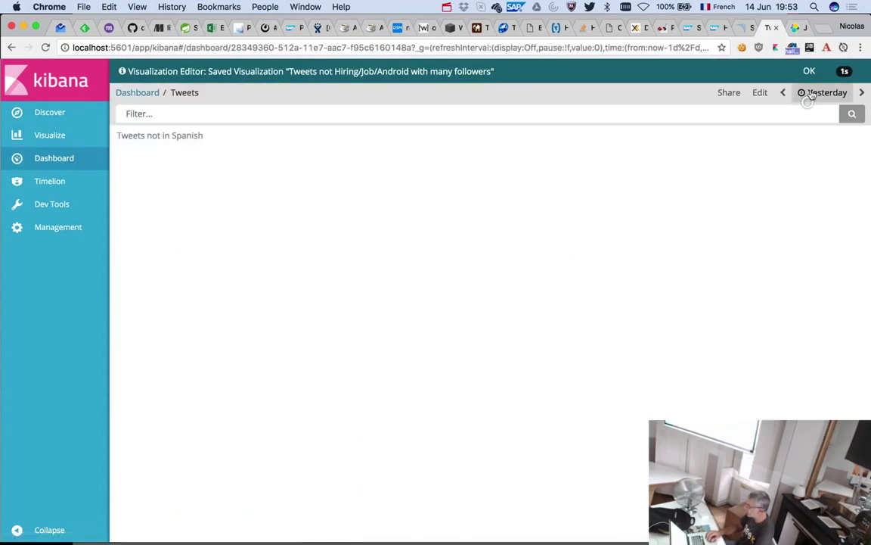
{"action": "left_click", "coordinate": [810, 70]}
{"action": "left_click", "coordinate": [817, 68]}
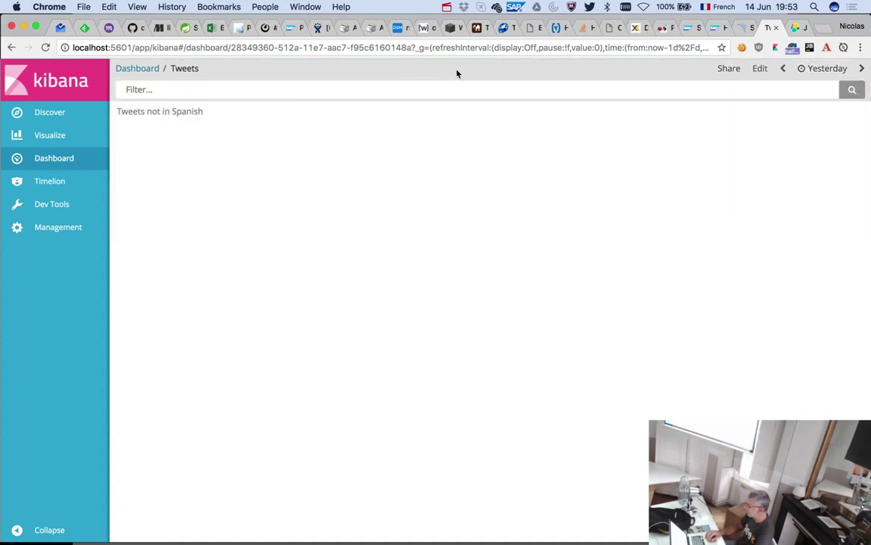
{"action": "left_click", "coordinate": [761, 69]}
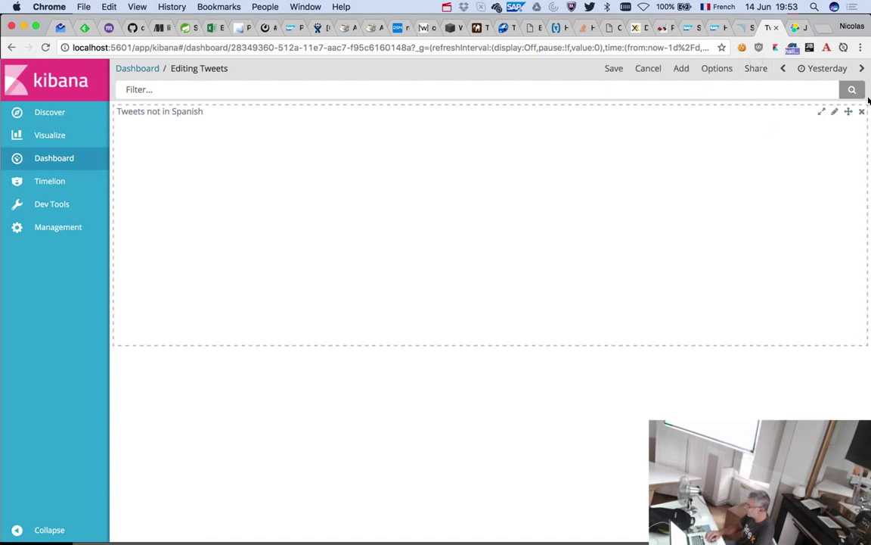
{"action": "left_click", "coordinate": [862, 112]}
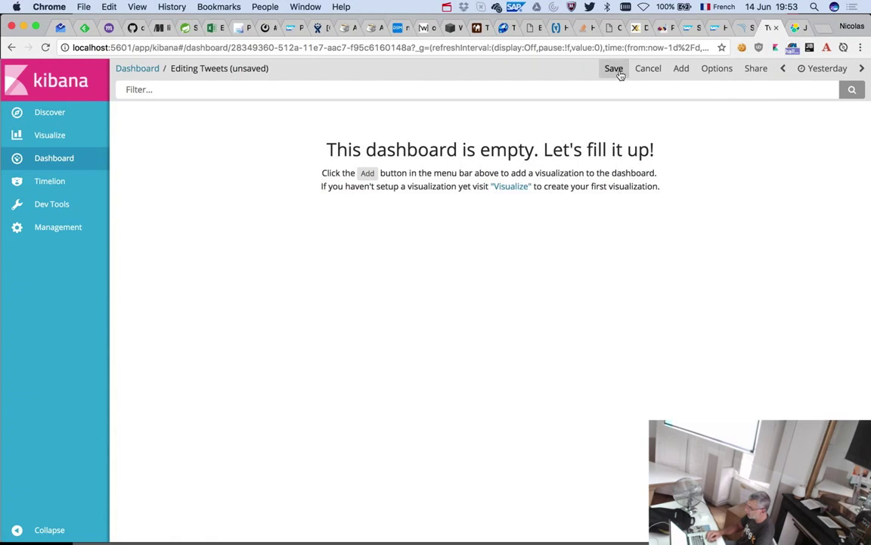
- Add the Tweets not in Spanish saved search and the Tweets not Hiring/Job/Android histogram as dashboard panels
{"action": "left_click", "coordinate": [683, 70]}
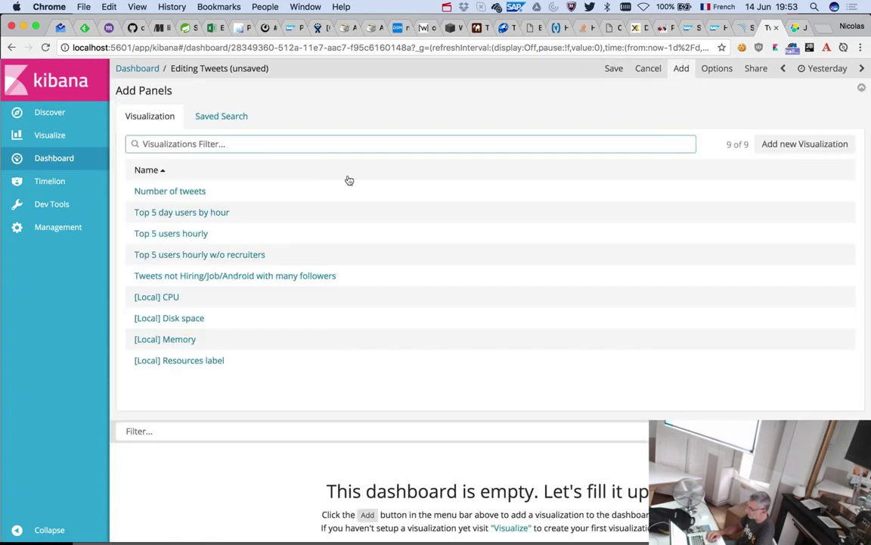
{"action": "left_click", "coordinate": [219, 115]}
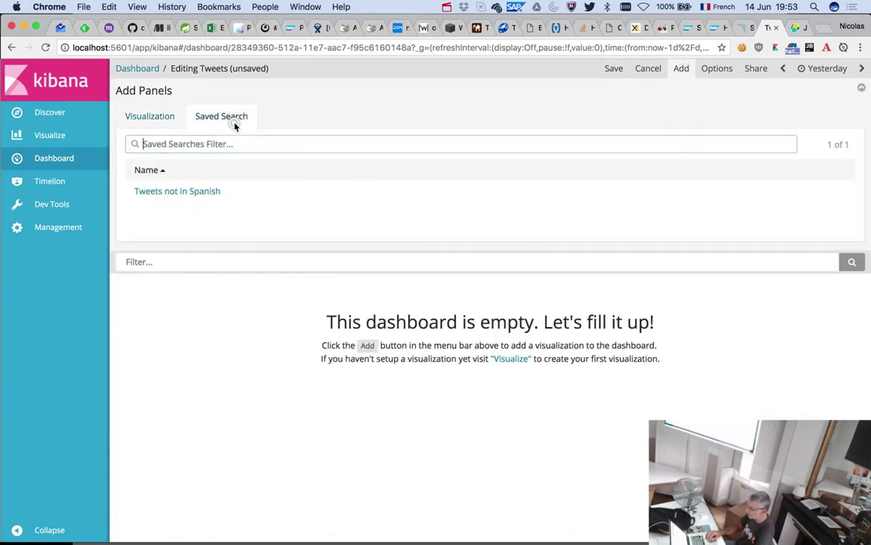
{"action": "left_click", "coordinate": [186, 191]}
{"action": "left_click", "coordinate": [167, 142]}
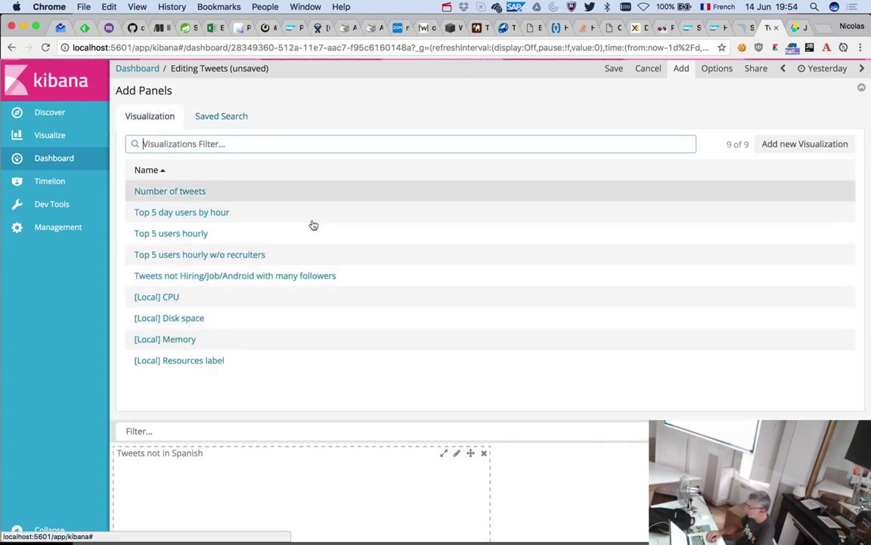
{"action": "left_click", "coordinate": [277, 275]}
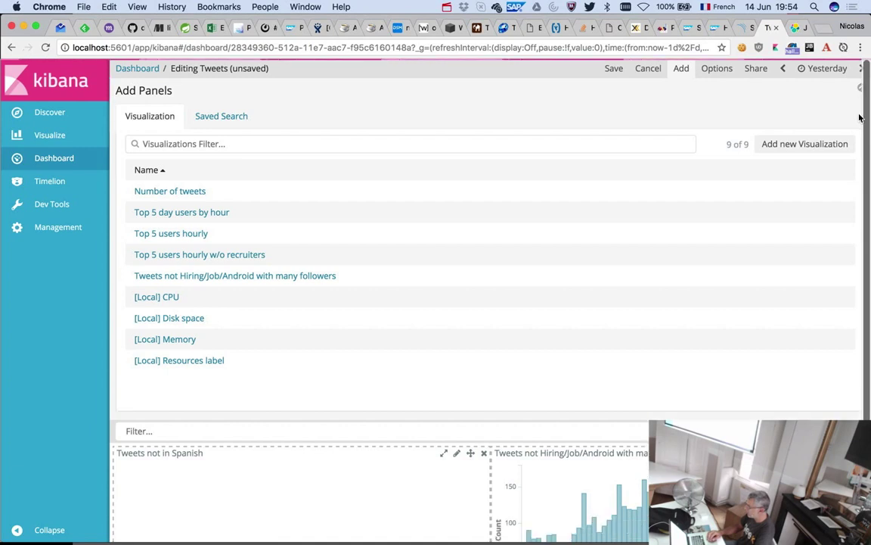
{"action": "left_click", "coordinate": [861, 89]}
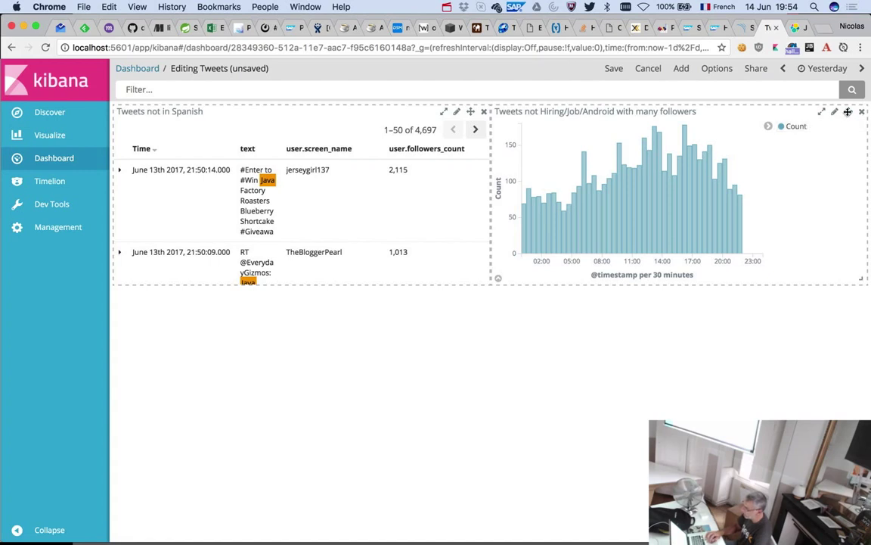
- Move the histogram below the tweets table and widen both panels to full dashboard width
{"action": "left_click_drag", "start_coordinate": [848, 111], "coordinate": [653, 323]}
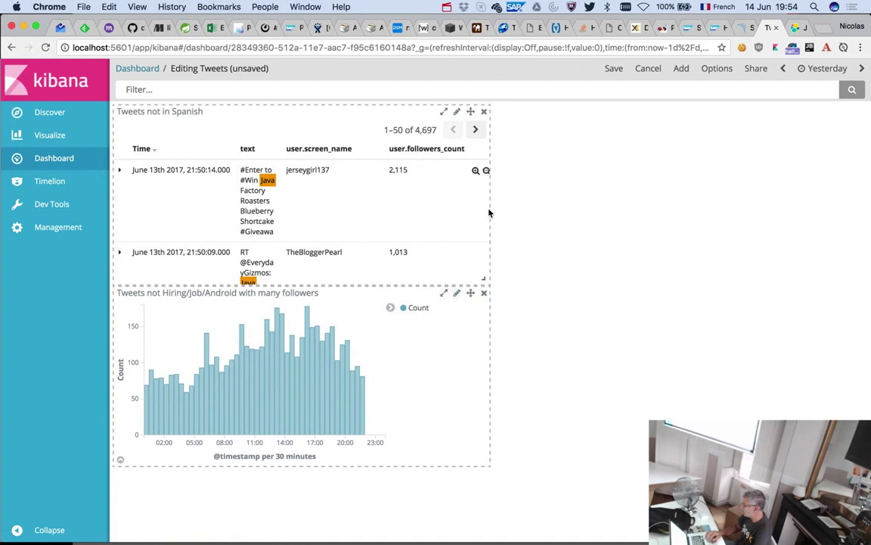
{"action": "left_click_drag", "start_coordinate": [485, 277], "coordinate": [862, 266]}
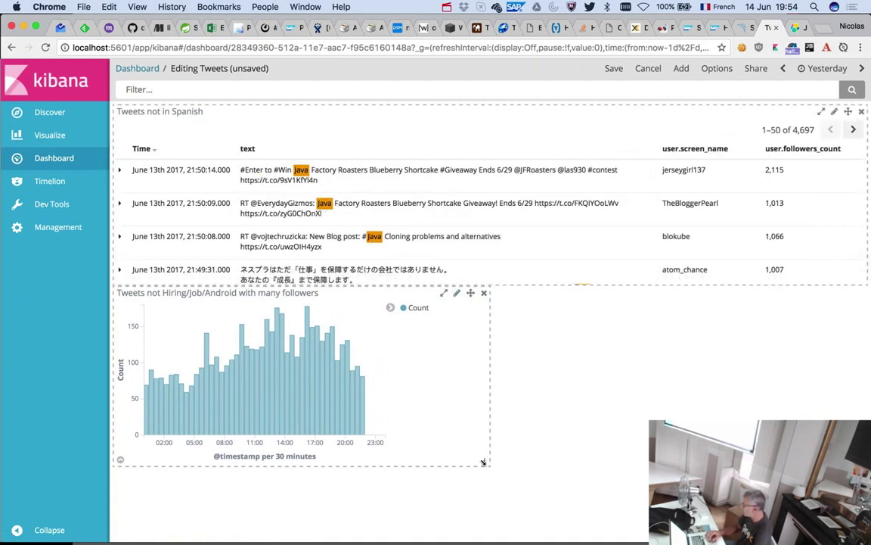
{"action": "left_click_drag", "start_coordinate": [482, 461], "coordinate": [862, 459]}
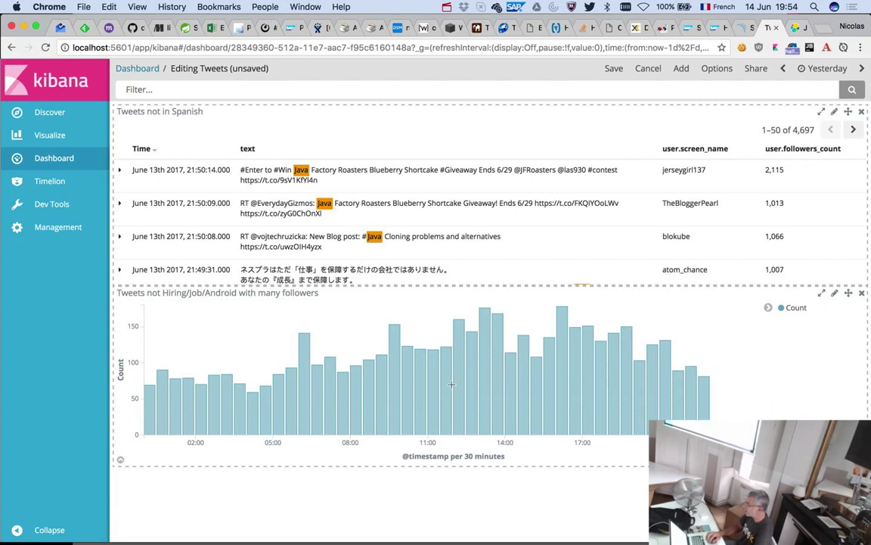
{"action": "left_click", "coordinate": [615, 75]}
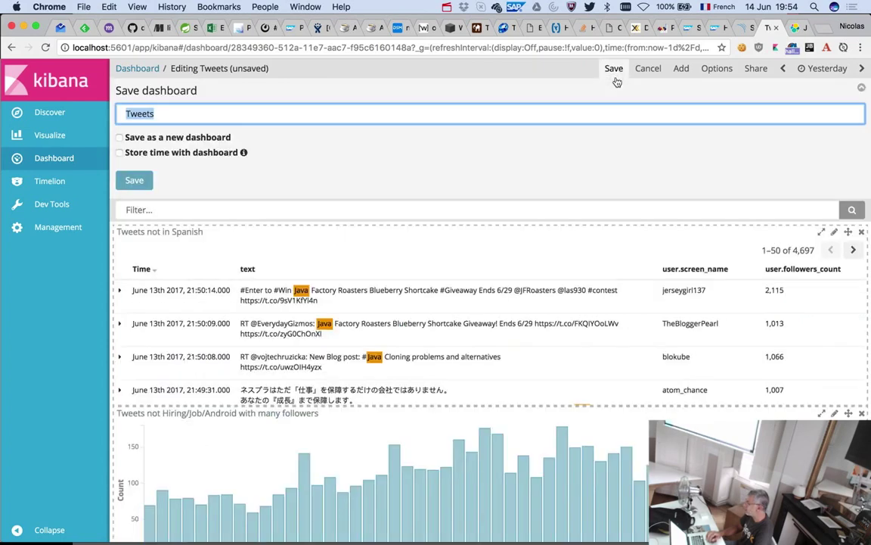
{"action": "left_click", "coordinate": [615, 75]}
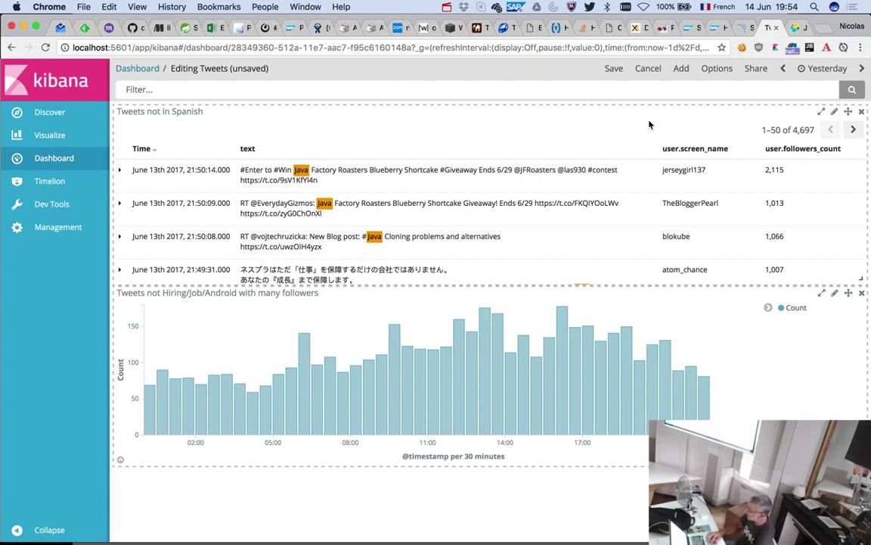
- From the Visualize list, create a new Pie chart based on the twitter index
{"action": "left_click", "coordinate": [50, 136]}
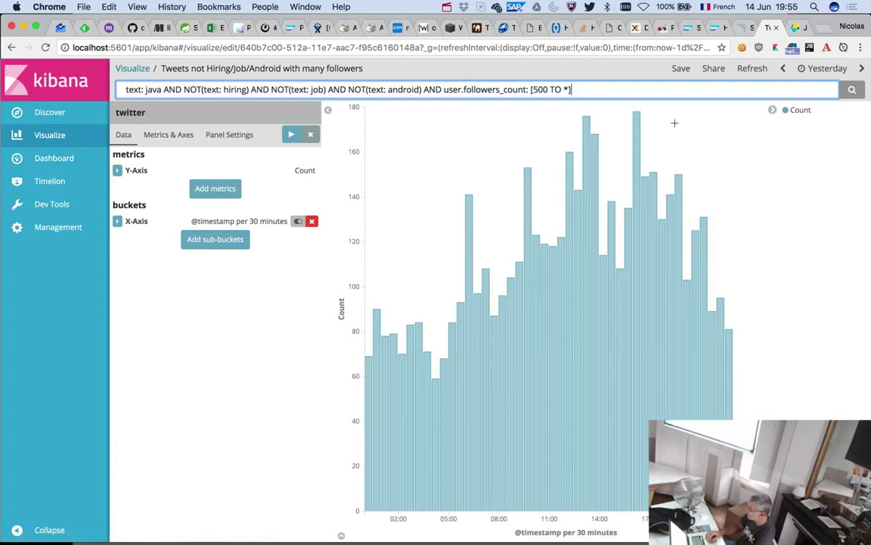
{"action": "left_click", "coordinate": [130, 68]}
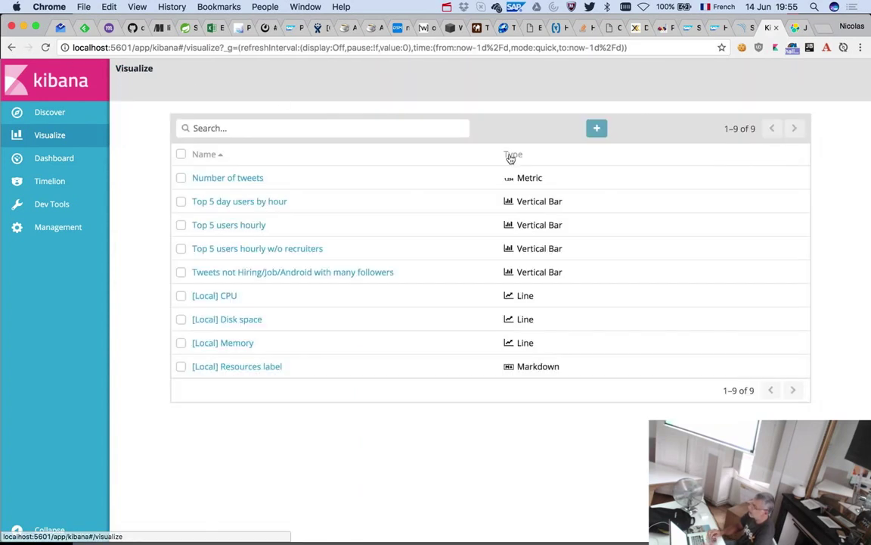
{"action": "left_click", "coordinate": [597, 129]}
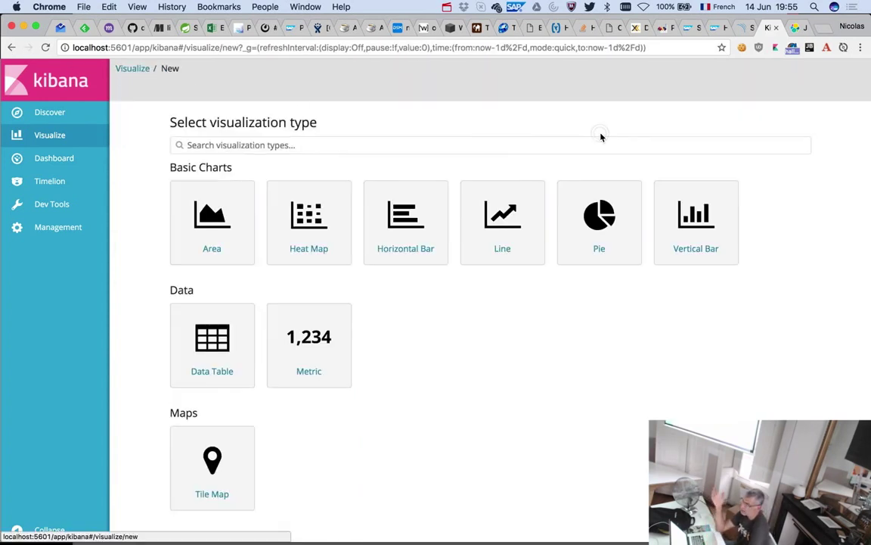
{"action": "left_click", "coordinate": [588, 239]}
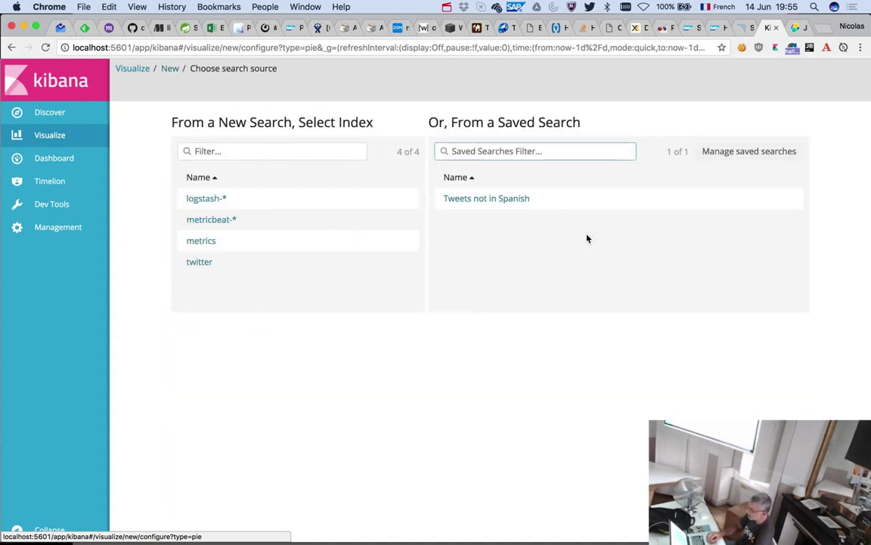
{"action": "left_click", "coordinate": [204, 264]}
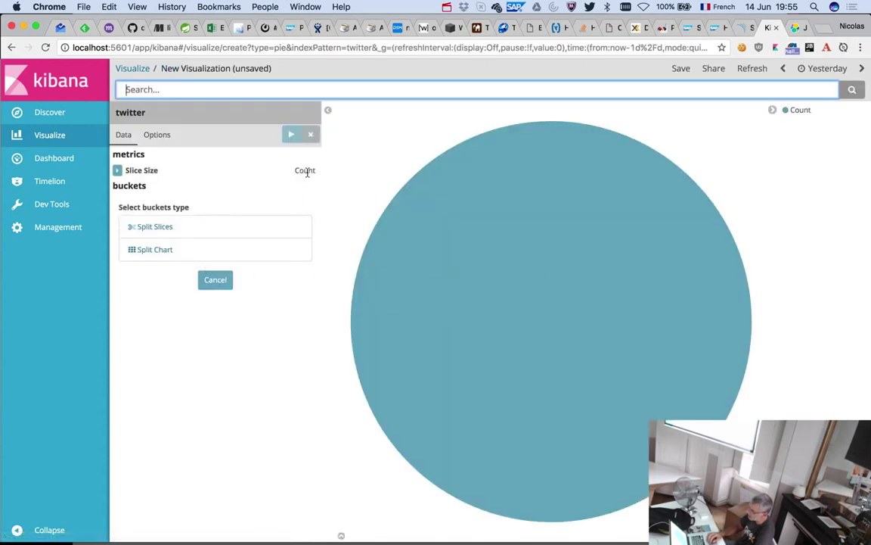
- Split the pie slices by Terms on user.lang.raw with size 10 and apply the change
{"action": "left_click", "coordinate": [190, 229]}
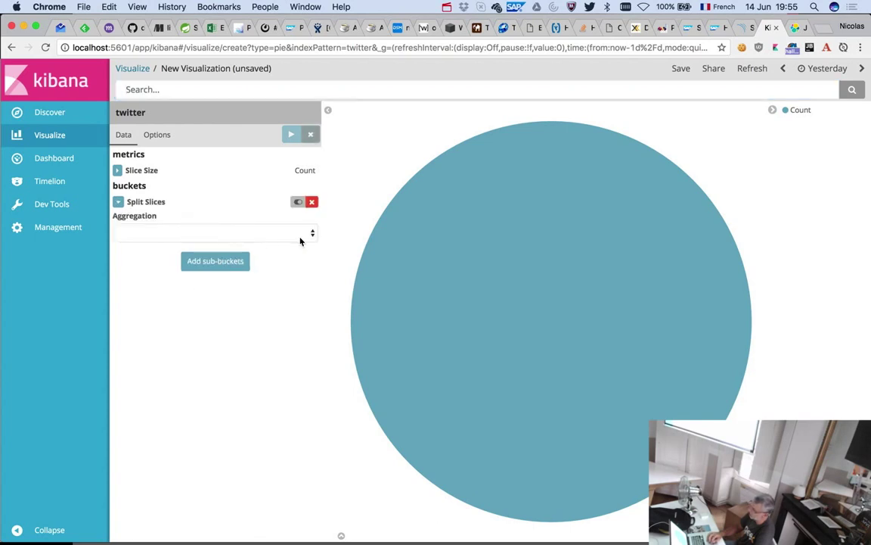
{"action": "left_click", "coordinate": [313, 235]}
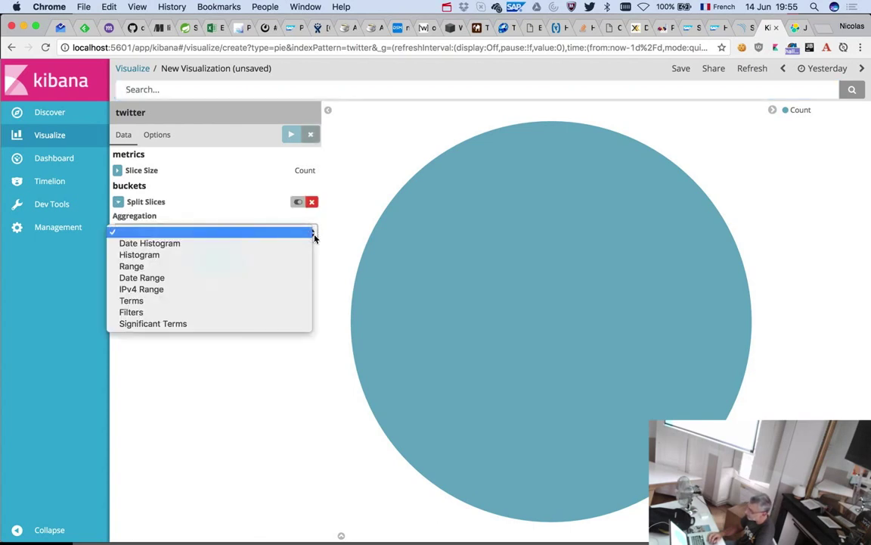
{"action": "left_click", "coordinate": [219, 303]}
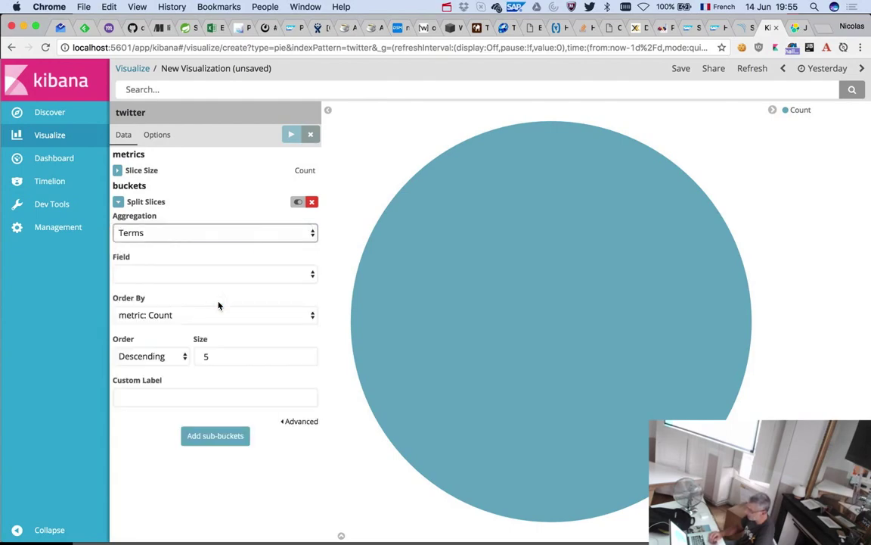
{"action": "left_click", "coordinate": [302, 282]}
{"action": "scroll", "coordinate": [362, 330], "scroll_direction": "down", "scroll_amount": 10}
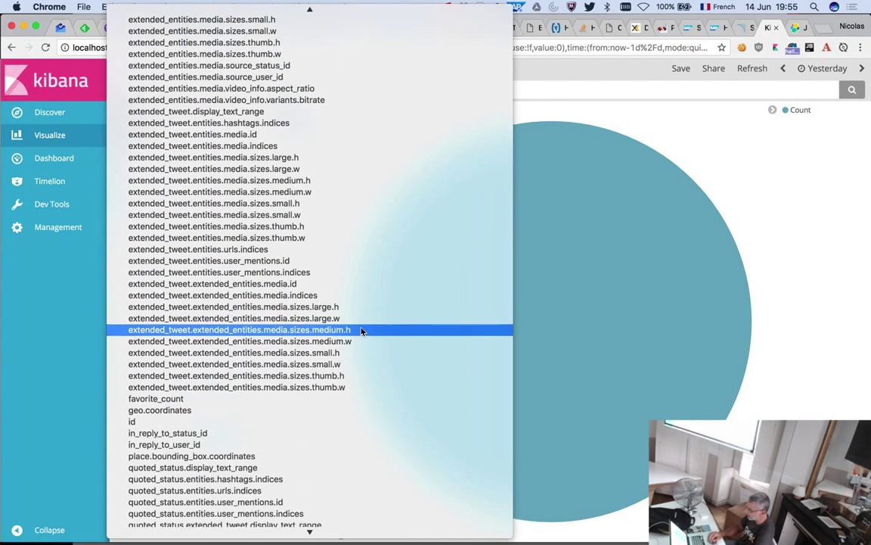
{"action": "scroll", "coordinate": [362, 331], "scroll_direction": "down", "scroll_amount": 20}
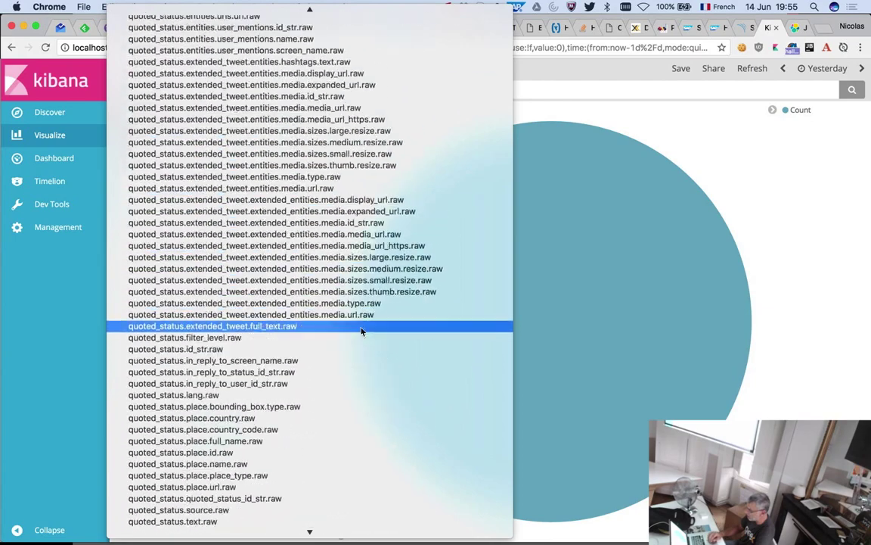
{"action": "scroll", "coordinate": [361, 331], "scroll_direction": "down", "scroll_amount": 20}
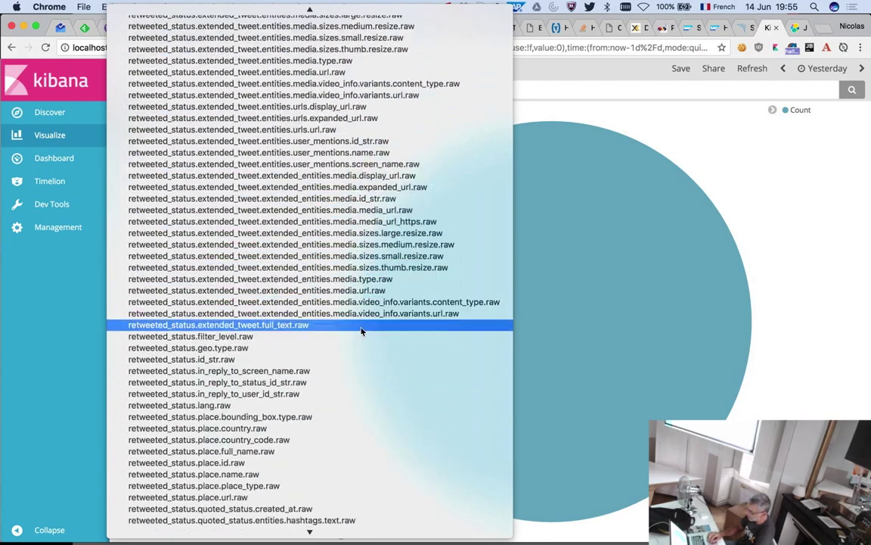
{"action": "scroll", "coordinate": [362, 330], "scroll_direction": "down", "scroll_amount": 15}
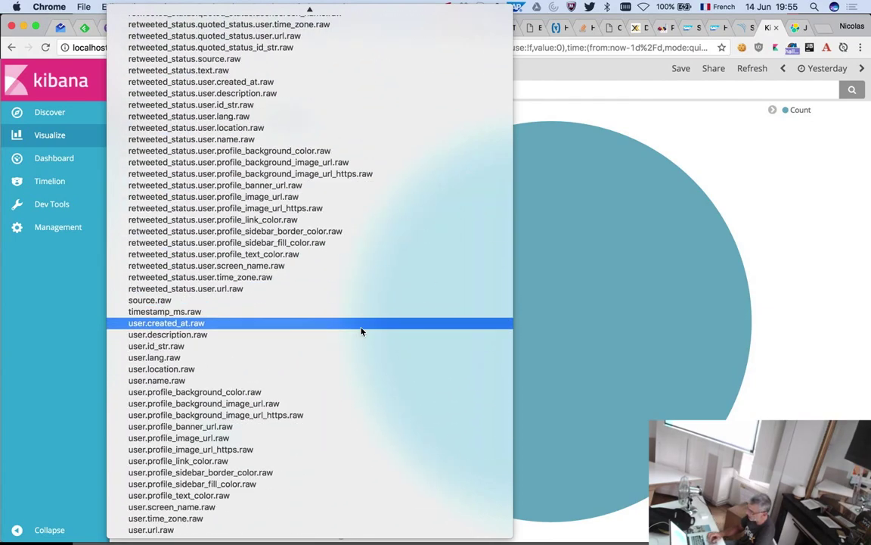
{"action": "left_click", "coordinate": [178, 358]}
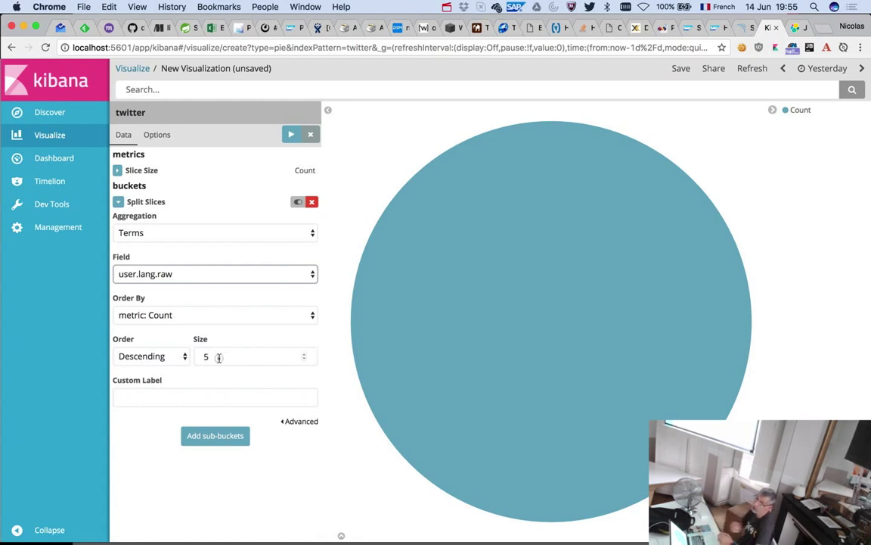
{"action": "key", "text": "BackSpace"}
{"action": "type", "text": "10"}
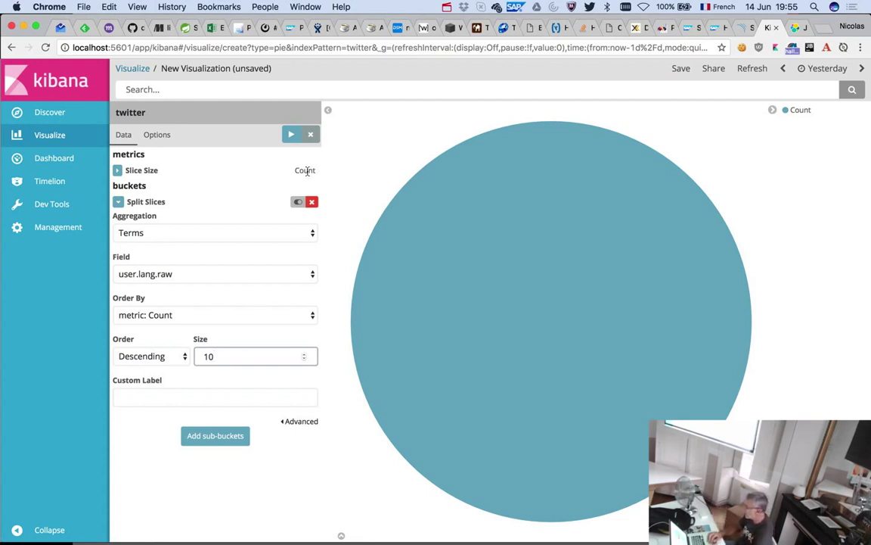
{"action": "left_click", "coordinate": [290, 138]}
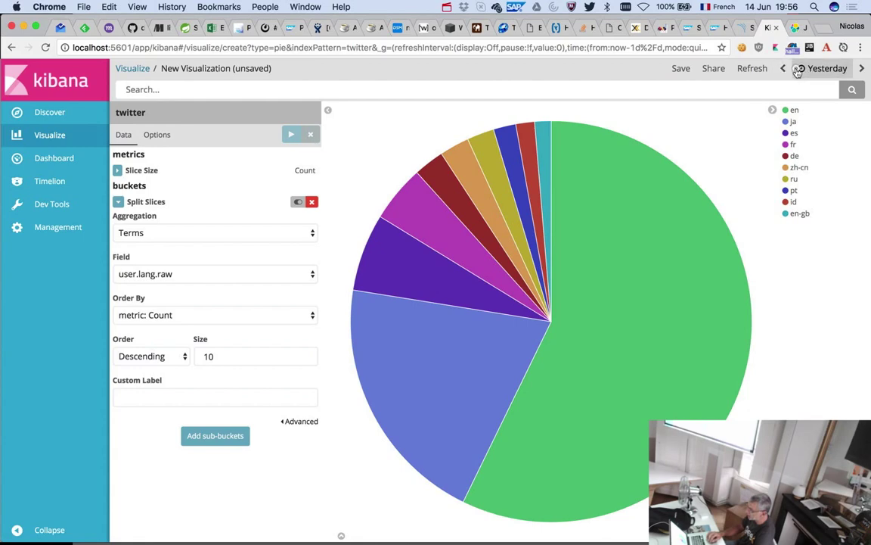
- Set an absolute time range of June 13th 2017, 12:00 to 23:59:59.999, then return to the Tweets dashboard
{"action": "left_click", "coordinate": [823, 68]}
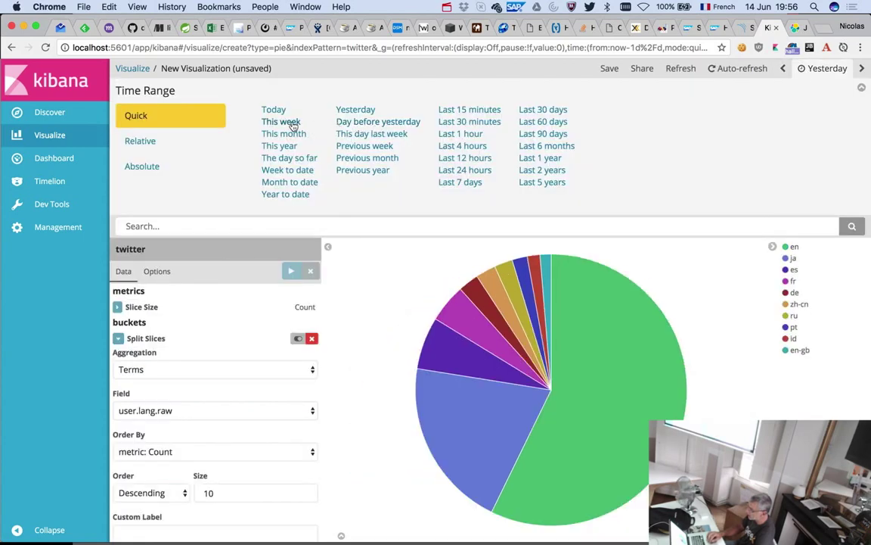
{"action": "left_click", "coordinate": [162, 141]}
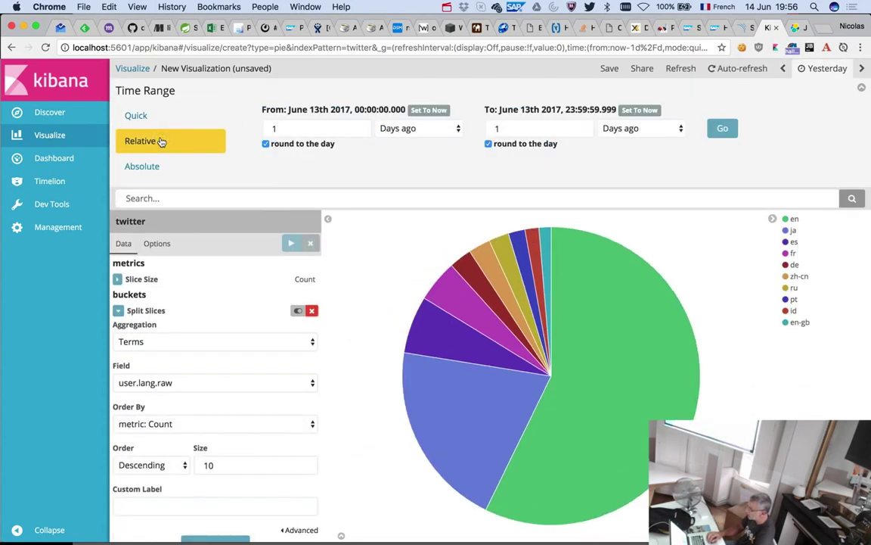
{"action": "left_click", "coordinate": [152, 121]}
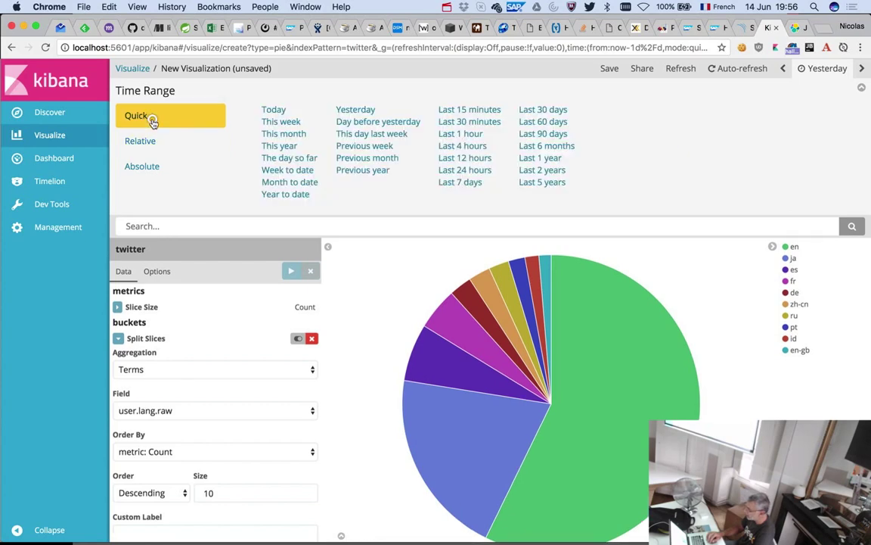
{"action": "left_click", "coordinate": [165, 172]}
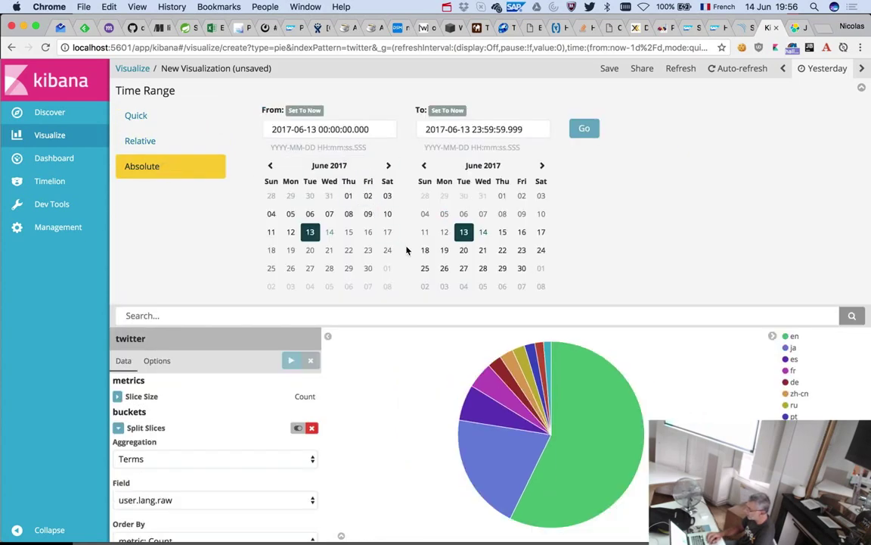
{"action": "left_click", "coordinate": [321, 129]}
{"action": "key", "text": "Delete"}
{"action": "key", "text": "Delete"}
{"action": "type", "text": "12"}
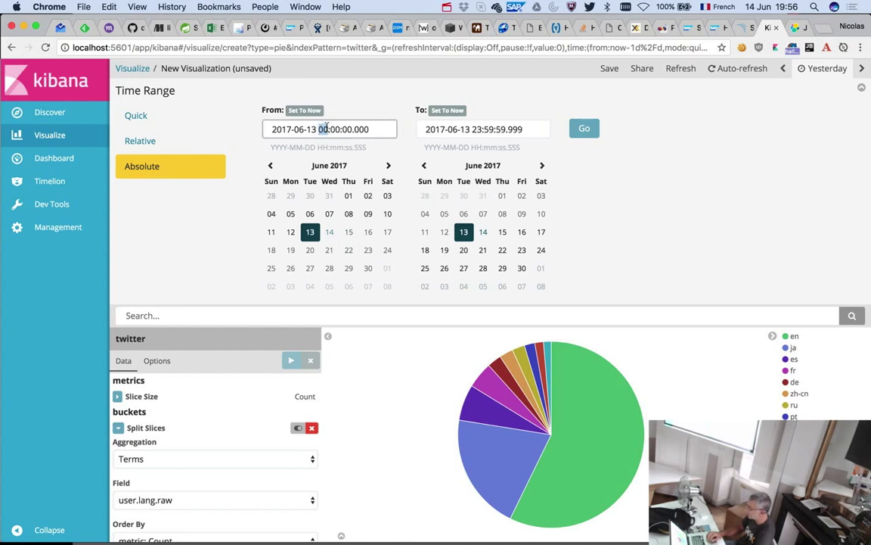
{"action": "left_click", "coordinate": [584, 129]}
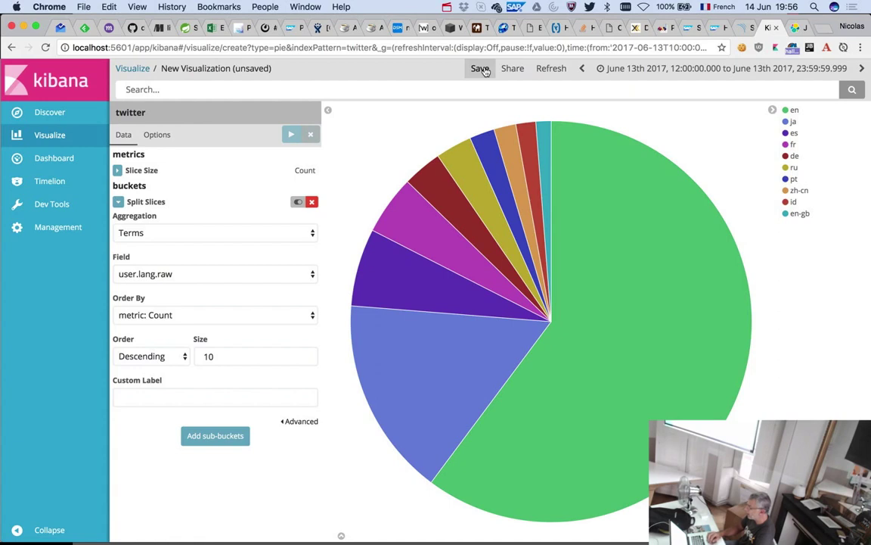
{"action": "left_click", "coordinate": [57, 161]}
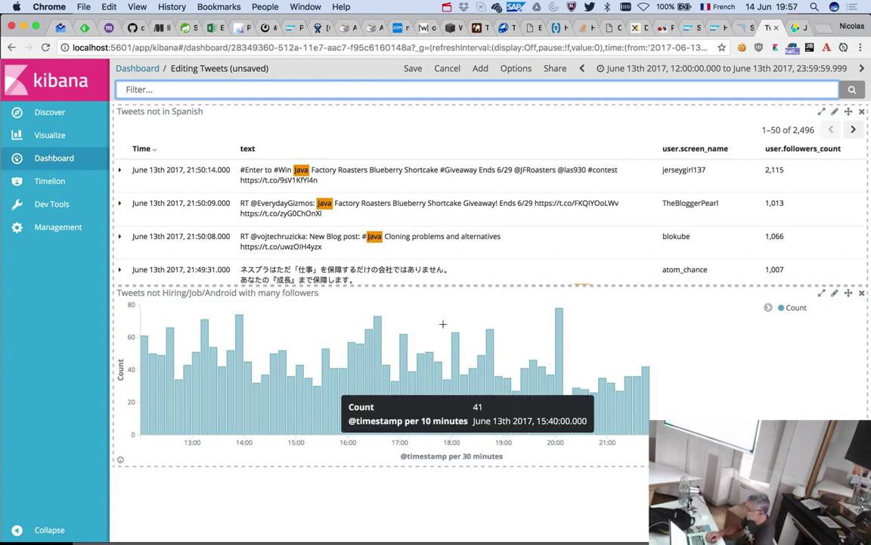
- Edit the follower histogram and add a Split Series sub-bucket
{"action": "left_click", "coordinate": [835, 292]}
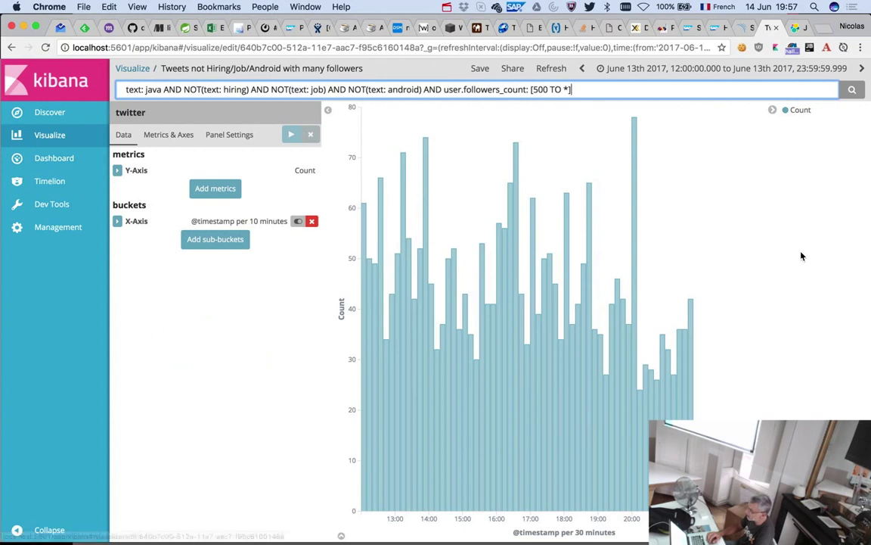
{"action": "left_click", "coordinate": [231, 244]}
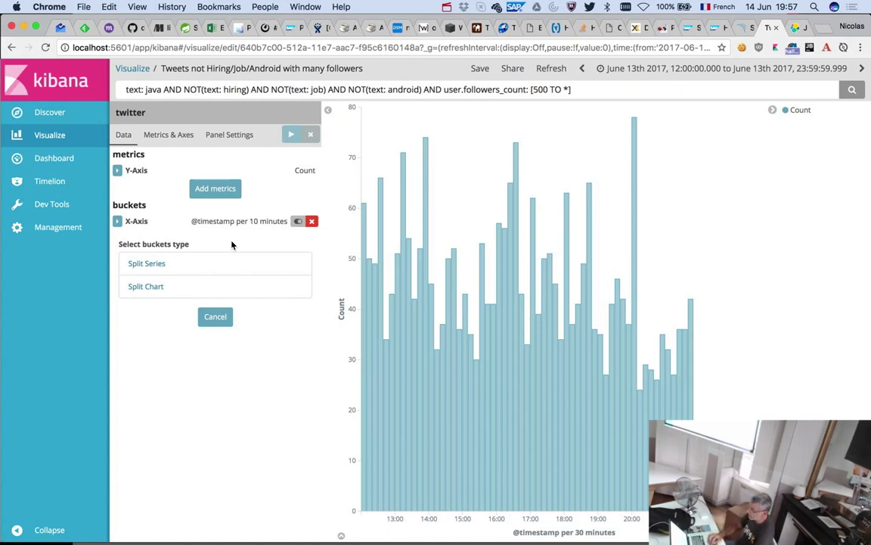
{"action": "left_click", "coordinate": [205, 264]}
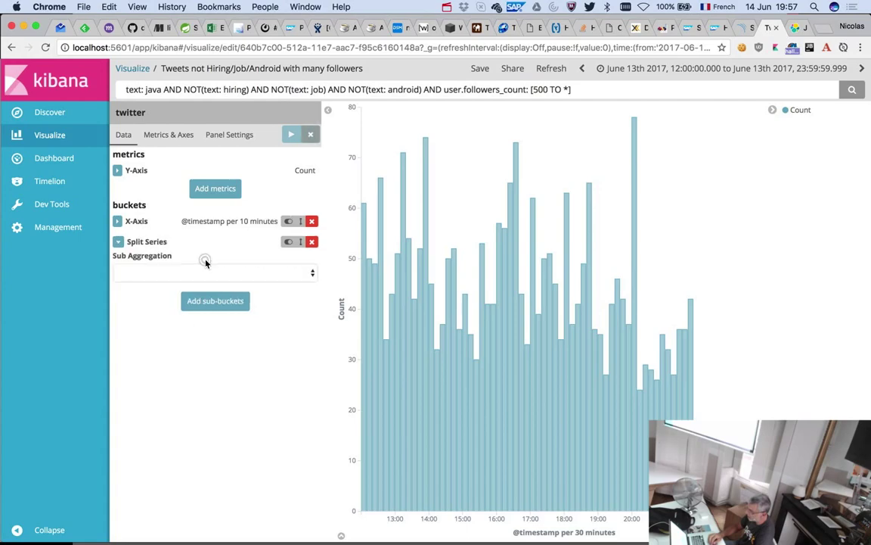
- Split the series by Terms on user.lang.raw, top 5, and apply it to the chart
{"action": "left_click", "coordinate": [266, 272]}
{"action": "left_click", "coordinate": [186, 342]}
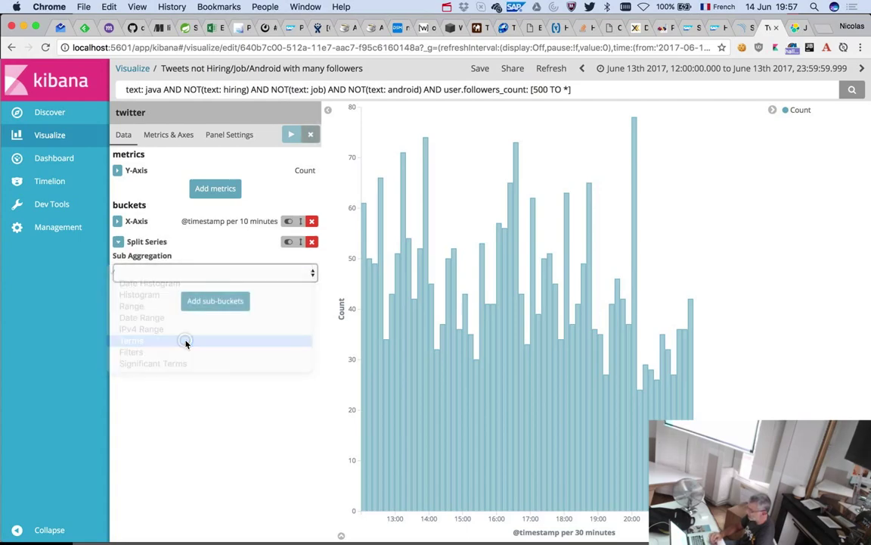
{"action": "left_click", "coordinate": [287, 322]}
{"action": "scroll", "coordinate": [301, 333], "scroll_direction": "down", "scroll_amount": 10}
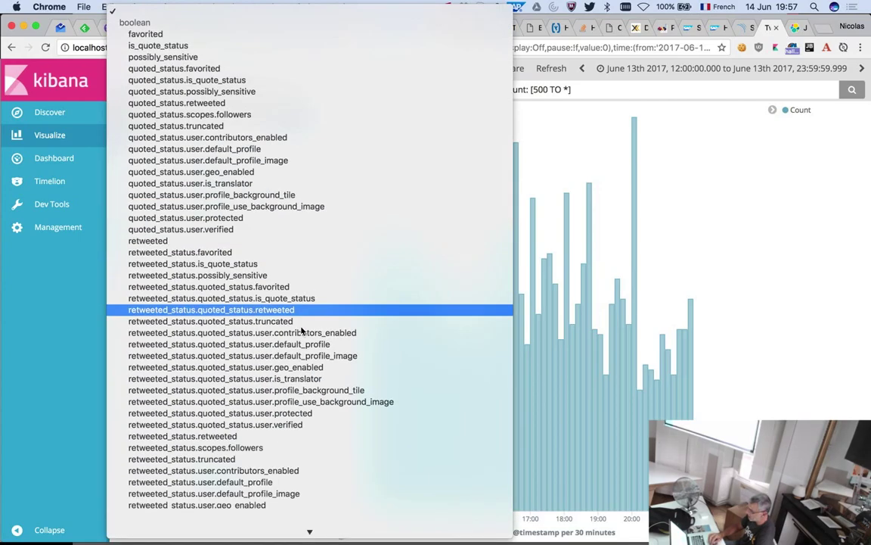
{"action": "scroll", "coordinate": [302, 329], "scroll_direction": "down", "scroll_amount": 10}
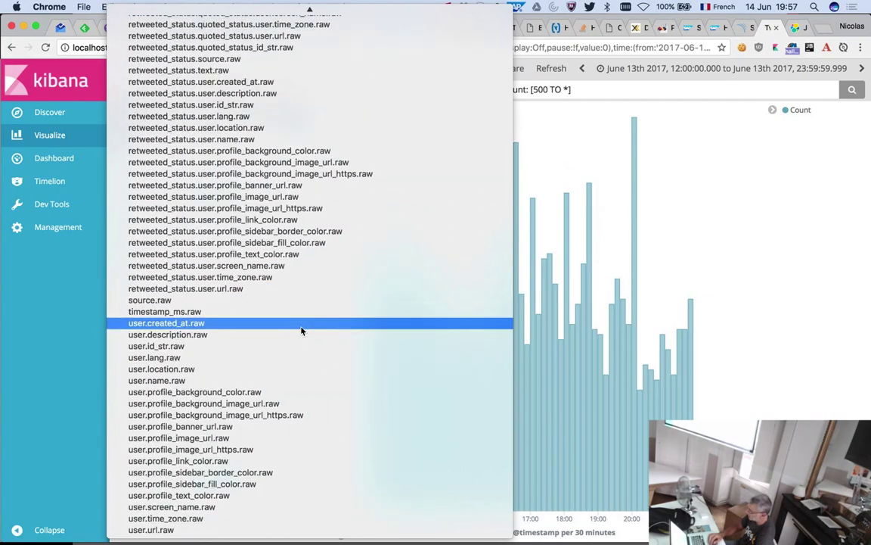
{"action": "left_click", "coordinate": [194, 347]}
{"action": "left_click", "coordinate": [257, 320]}
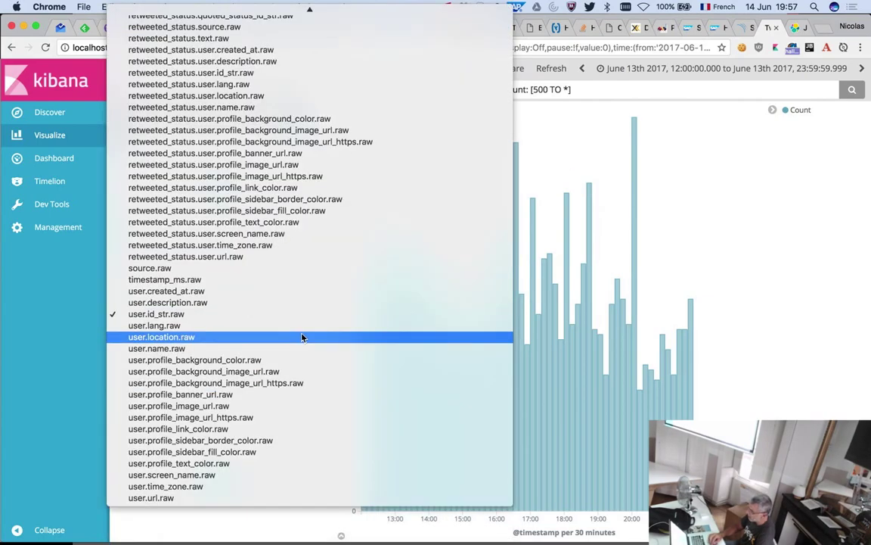
{"action": "left_click", "coordinate": [292, 331]}
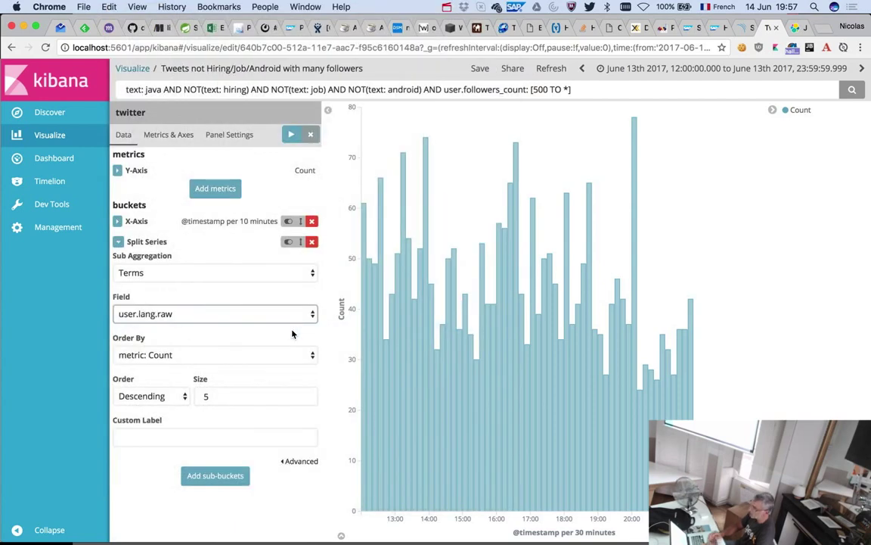
{"action": "left_click", "coordinate": [233, 399]}
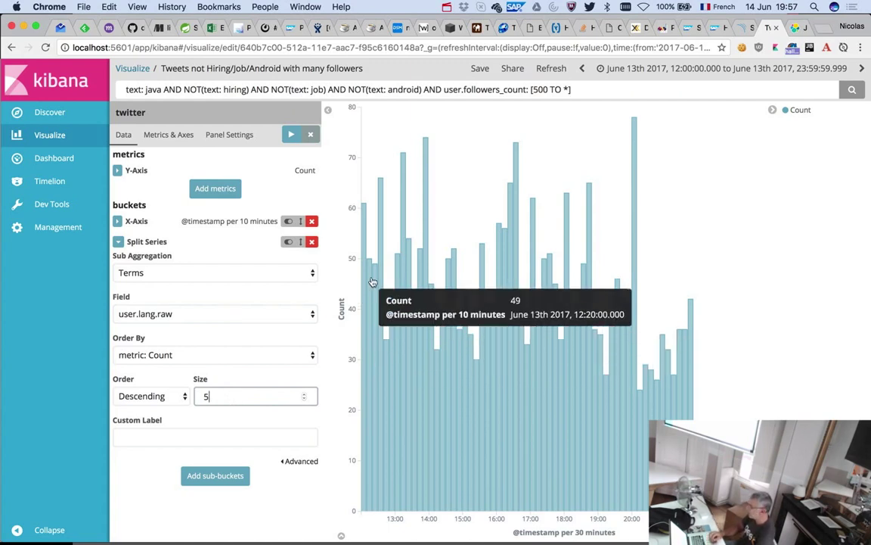
{"action": "left_click", "coordinate": [292, 134]}
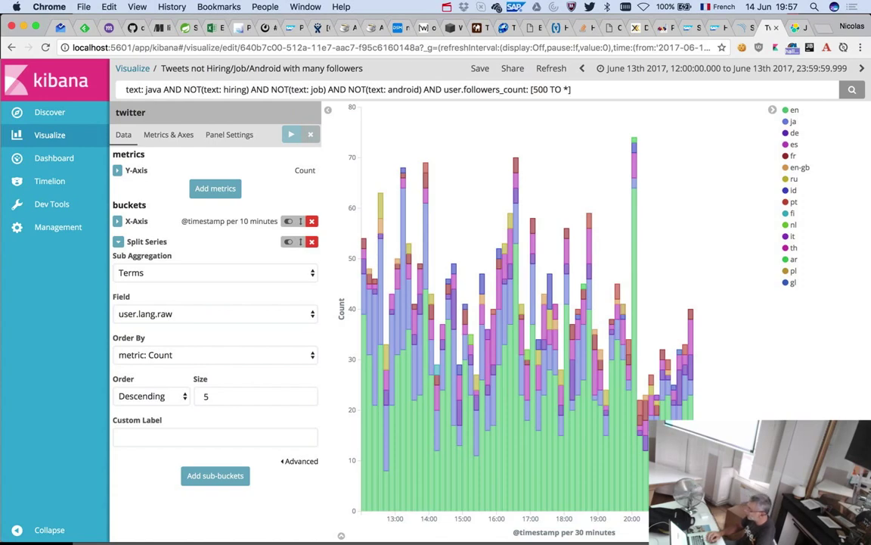
{"action": "mouse_move", "coordinate": [635, 204]}
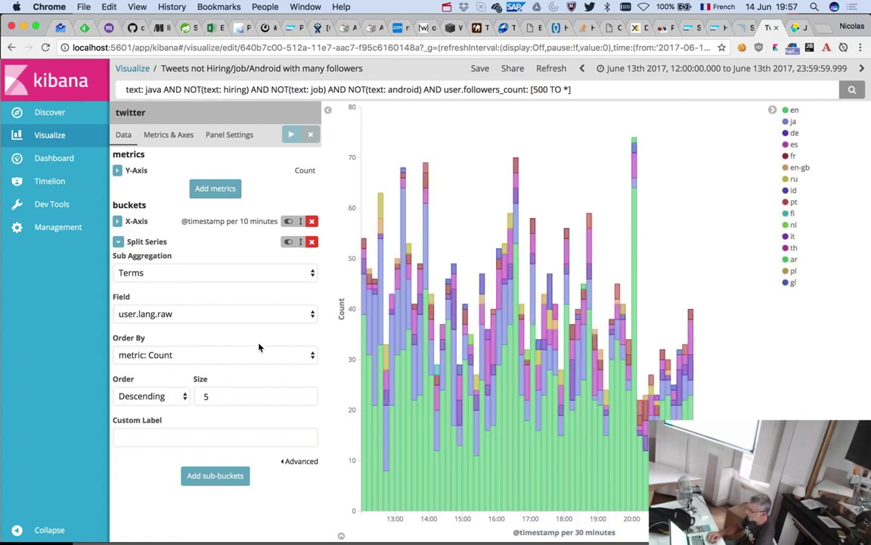
- Change the language split order to Ascending, apply it, and dismiss the deprecation warning
{"action": "left_click", "coordinate": [181, 396]}
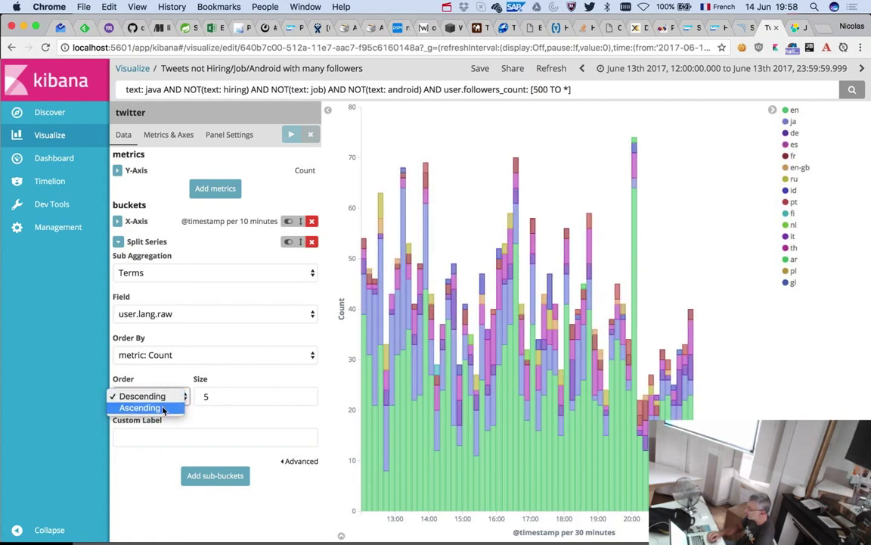
{"action": "left_click", "coordinate": [163, 408]}
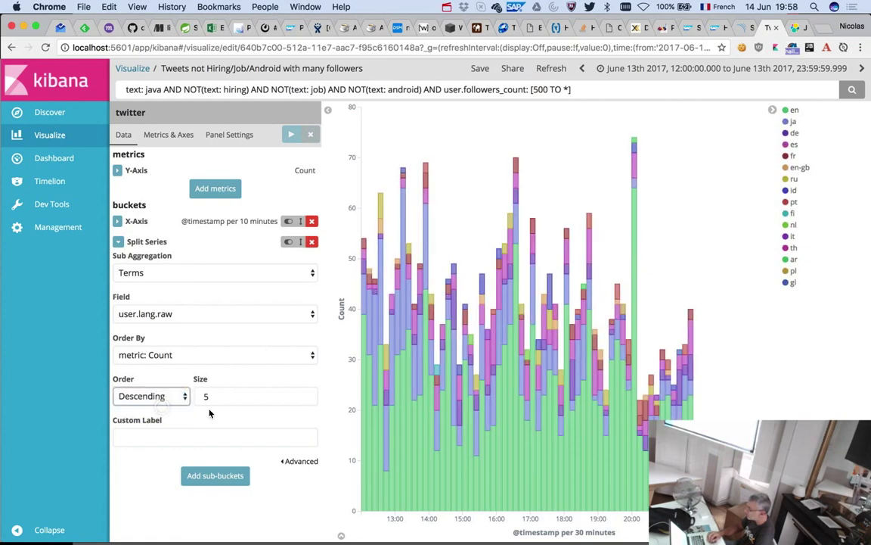
{"action": "left_click", "coordinate": [290, 135]}
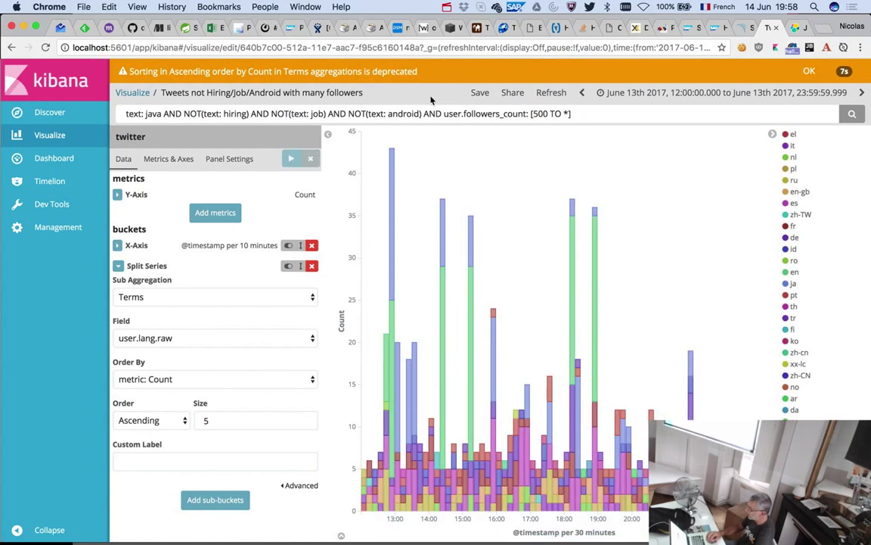
{"action": "left_click", "coordinate": [812, 71]}
{"action": "mouse_move", "coordinate": [391, 213]}
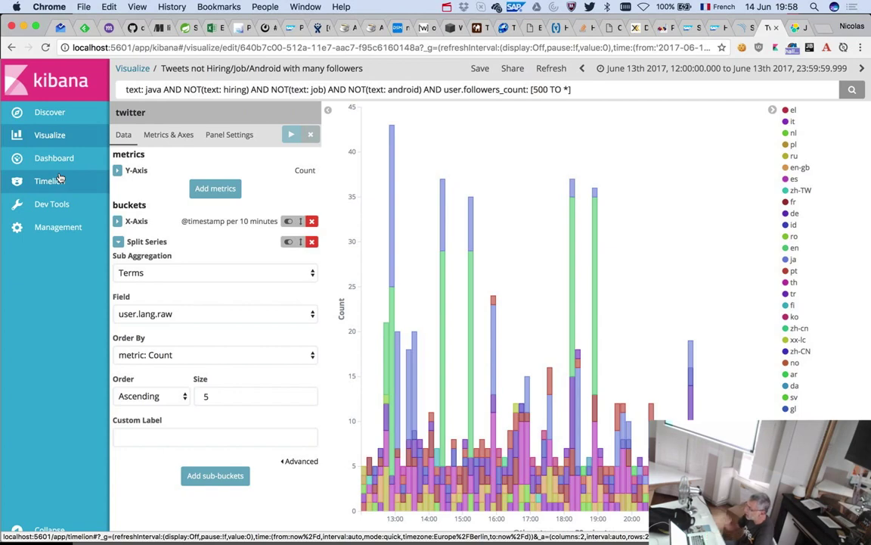
- In Timelion, chart the expression .es(q=text:java),.es(q=text:kotlin)
{"action": "left_click", "coordinate": [60, 179]}
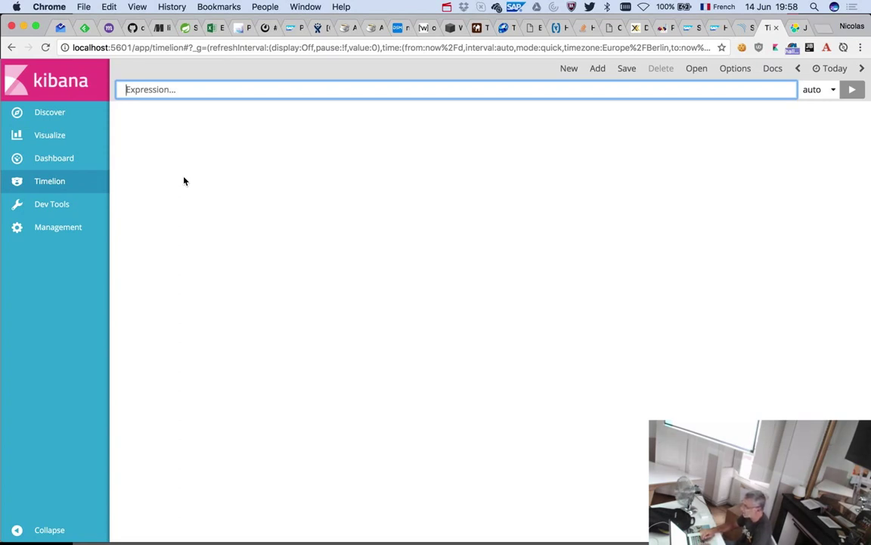
{"action": "type", "text": "."}
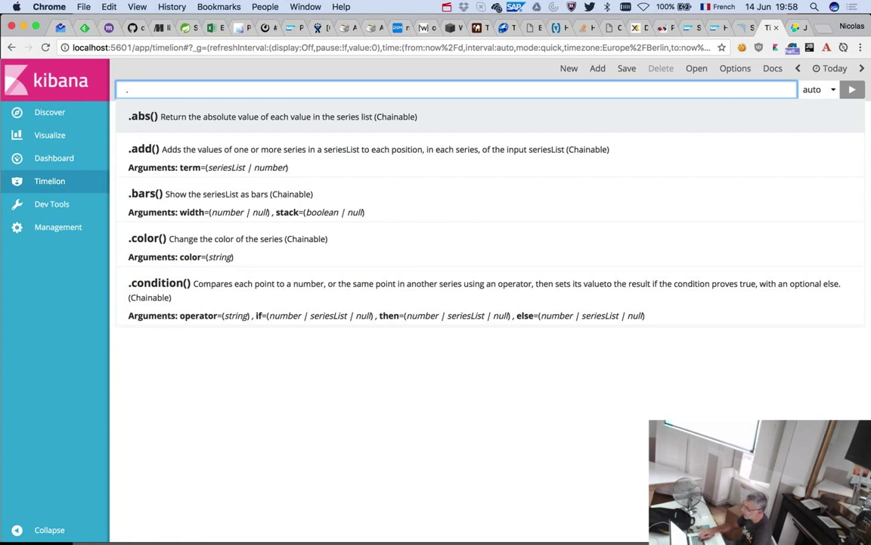
{"action": "type", "text": "es("}
{"action": "key", "text": "Escape"}
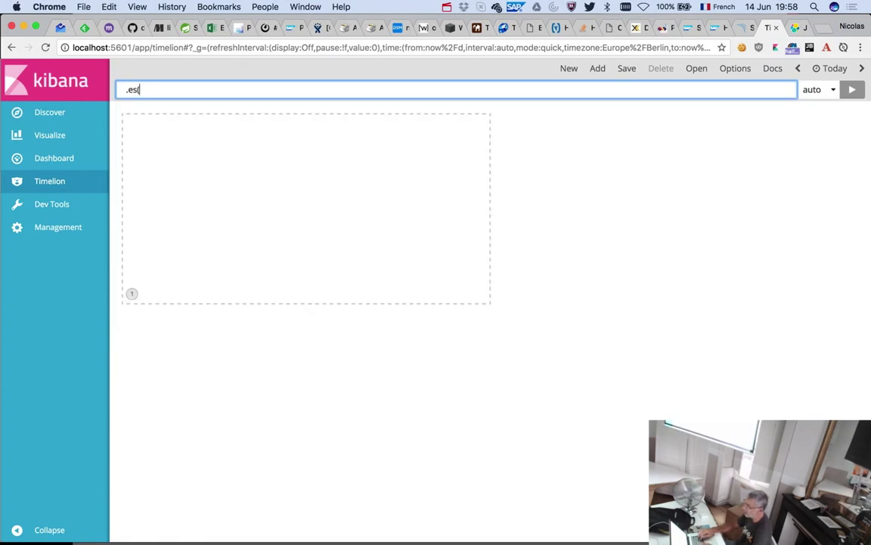
{"action": "type", "text": "q=text:"}
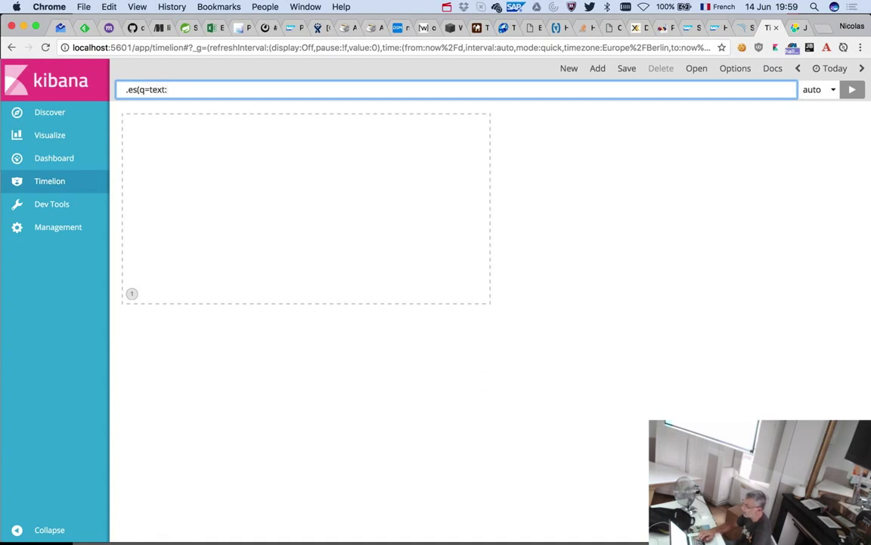
{"action": "type", "text": "java"}
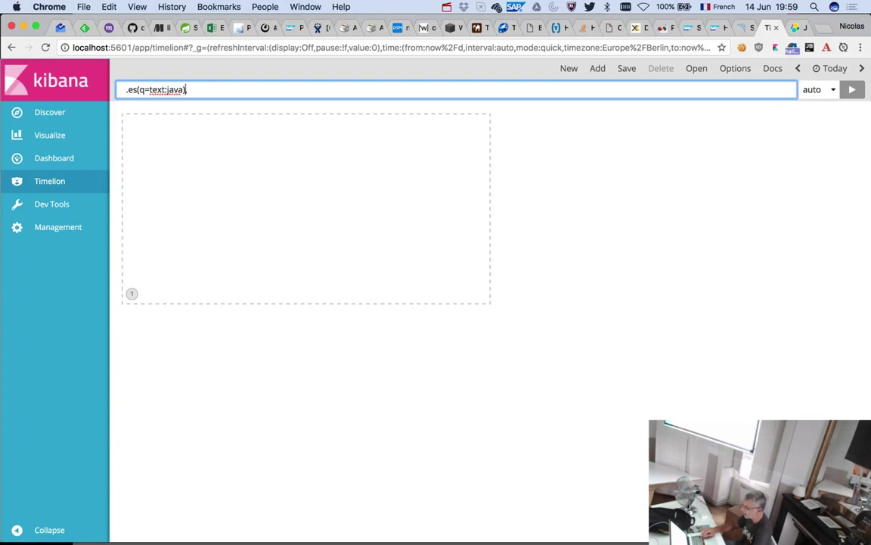
{"action": "key", "text": "super+a"}
{"action": "key", "text": "super+c"}
{"action": "key", "text": "Right"}
{"action": "type", "text": ","}
{"action": "key", "text": "super+v"}
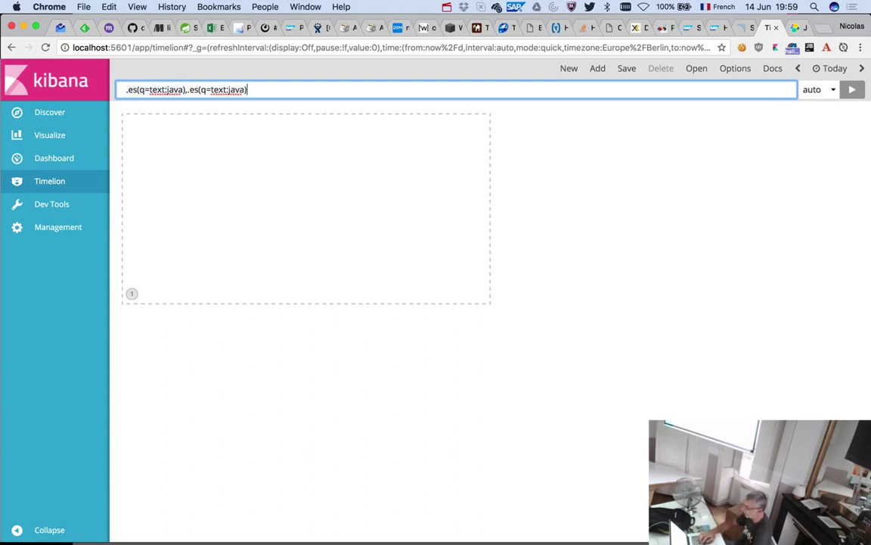
{"action": "double_click", "coordinate": [238, 89]}
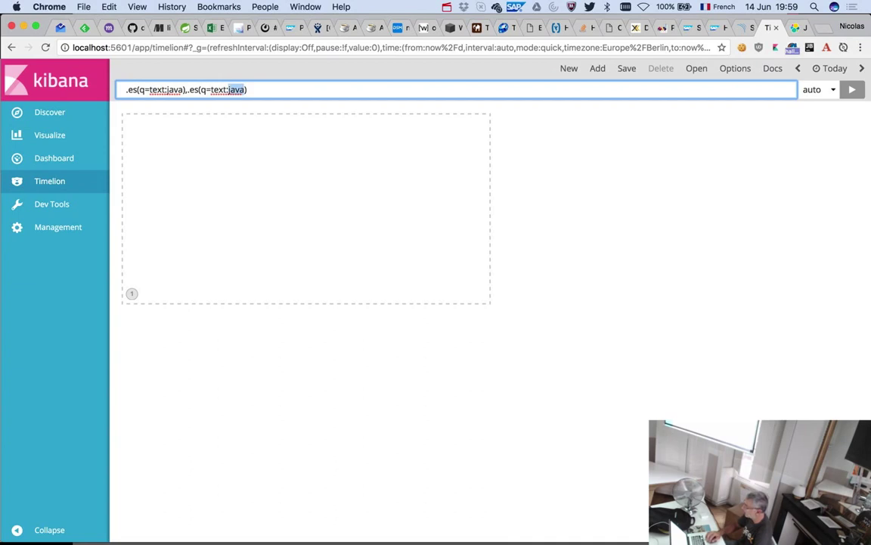
{"action": "type", "text": "kotlin"}
{"action": "key", "text": "Return"}
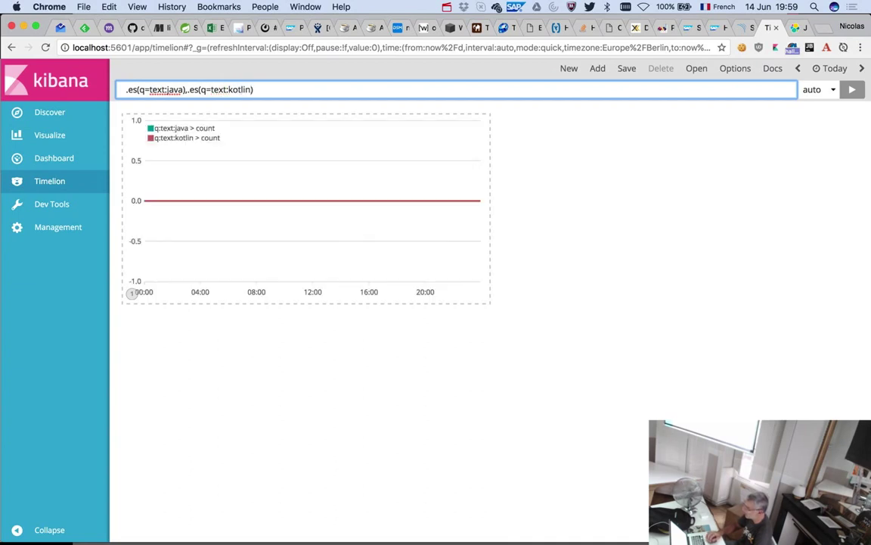
- Set the time range to Yesterday
{"action": "left_click", "coordinate": [817, 69]}
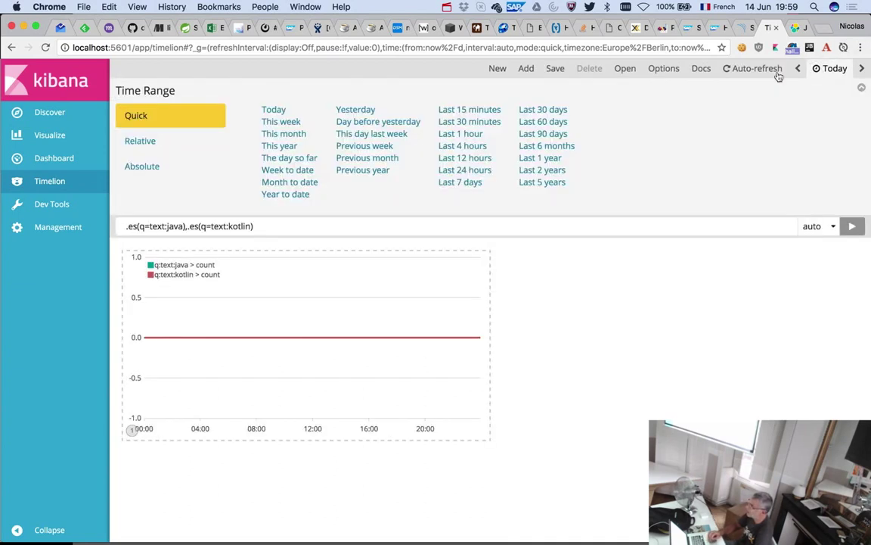
{"action": "left_click", "coordinate": [355, 109]}
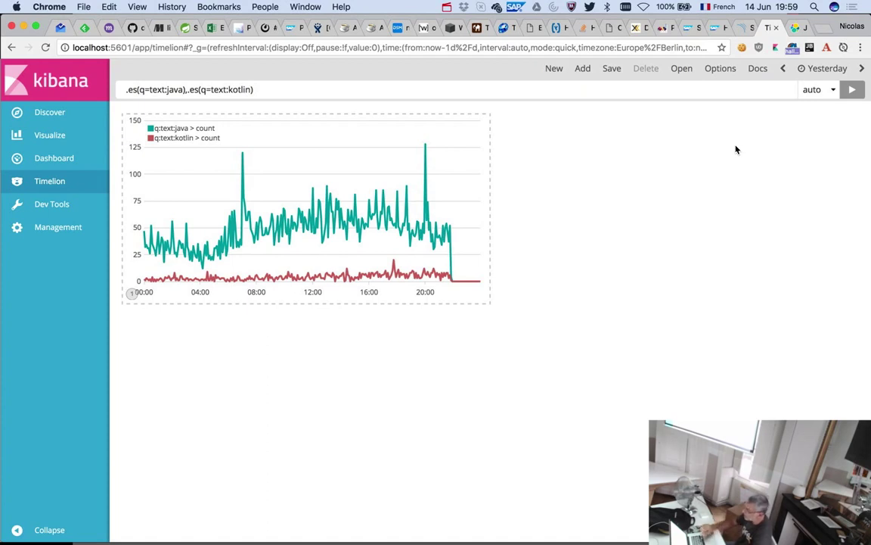
{"action": "left_click", "coordinate": [192, 91]}
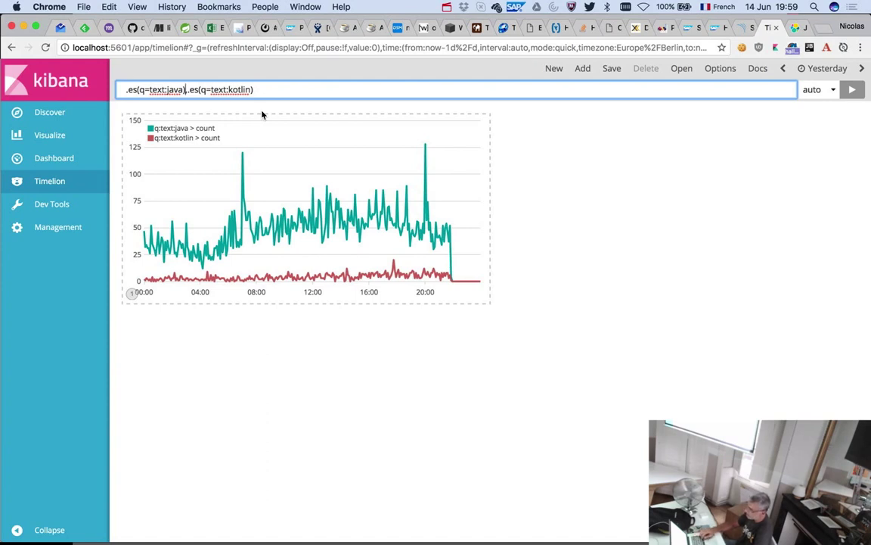
- Rewrite the expression as .es(q=text:kotlin).divide(.es(q=text:java)), run it, and enlarge the chart to full size
{"action": "left_click_drag", "start_coordinate": [187, 90], "coordinate": [254, 89]}
{"action": "key", "text": "super+c"}
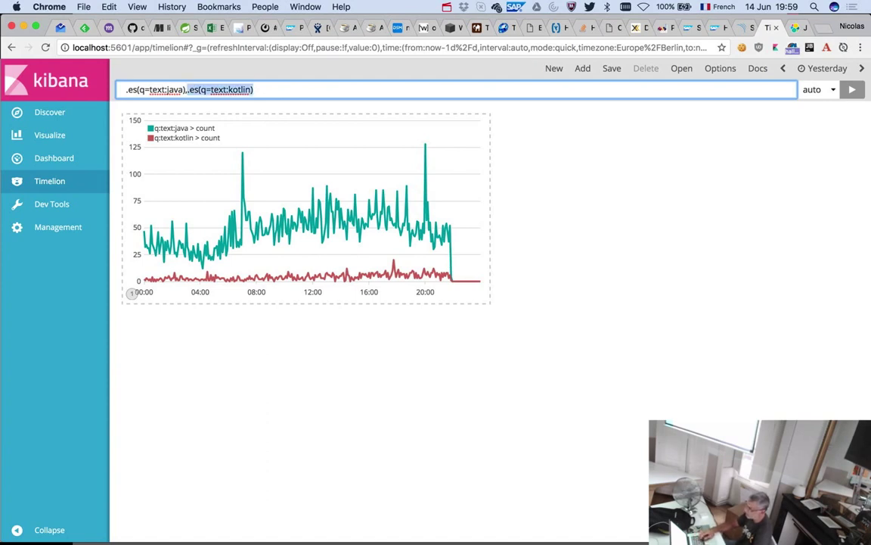
{"action": "key", "text": "BackSpace"}
{"action": "key", "text": "super+v"}
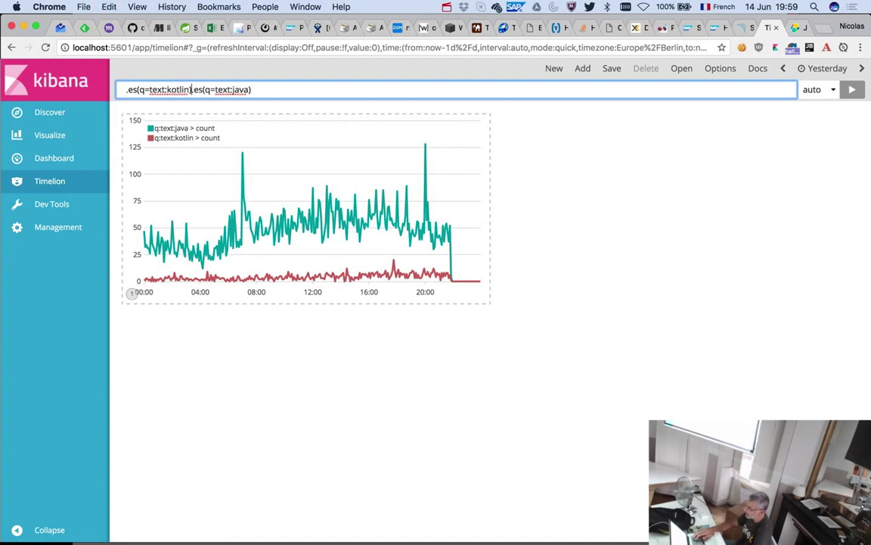
{"action": "type", "text": ","}
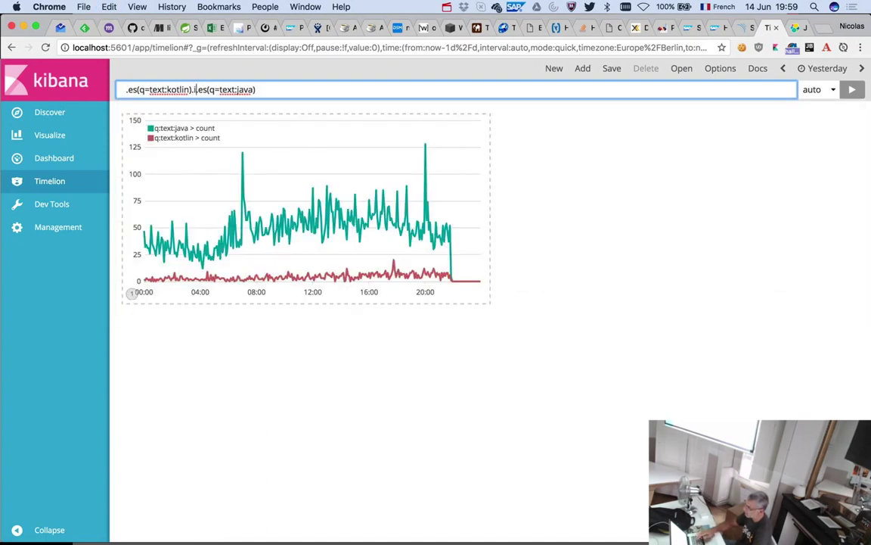
{"action": "type", "text": "divd("}
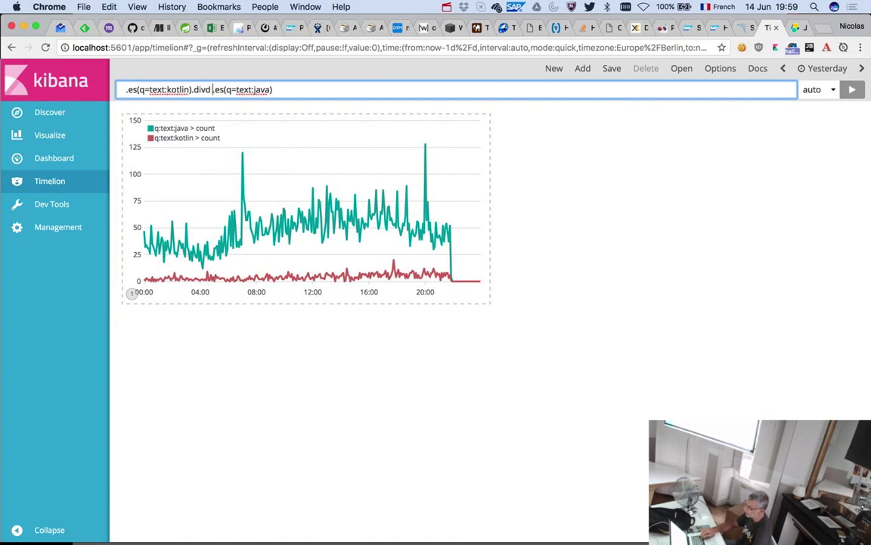
{"action": "key", "text": "Left"}
{"action": "type", "text": "i"}
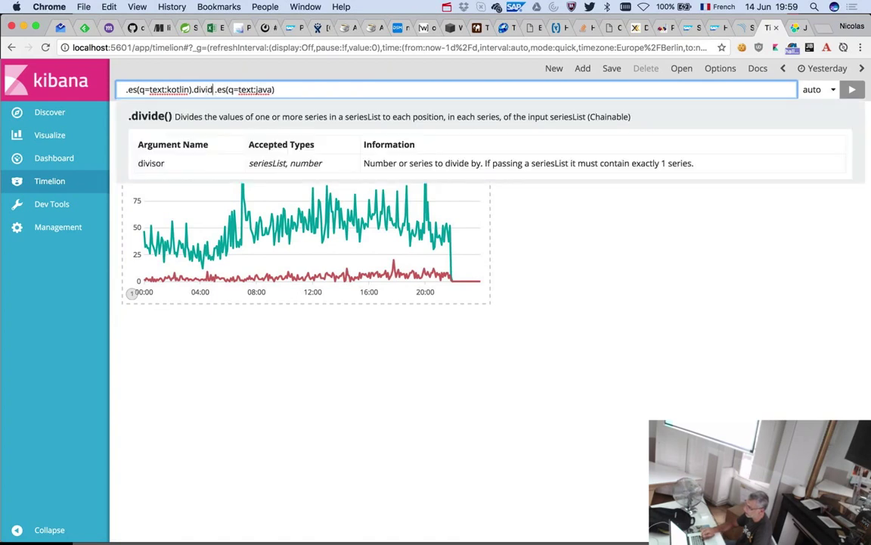
{"action": "key", "text": "Right"}
{"action": "type", "text": "e e"}
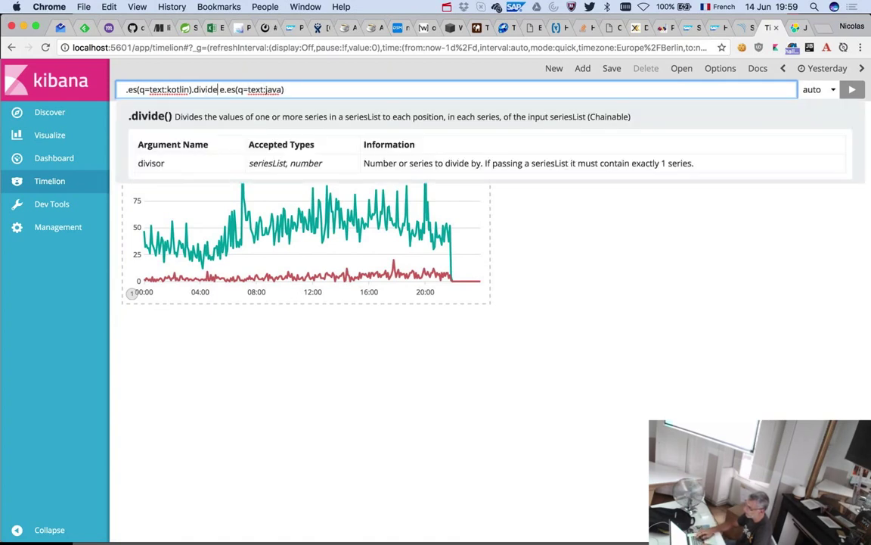
{"action": "key", "text": "Delete"}
{"action": "type", "text": "("}
{"action": "type", "text": ")"}
{"action": "key", "text": "Return"}
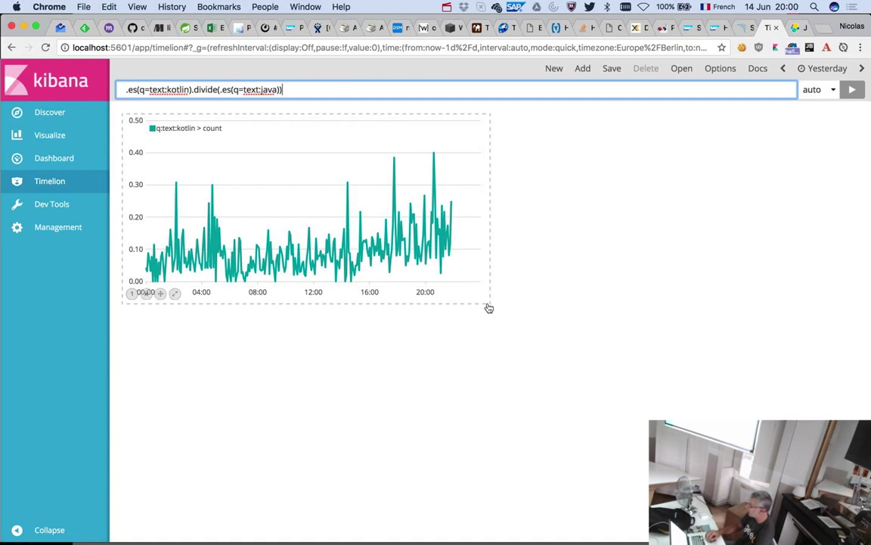
{"action": "left_click", "coordinate": [175, 292]}
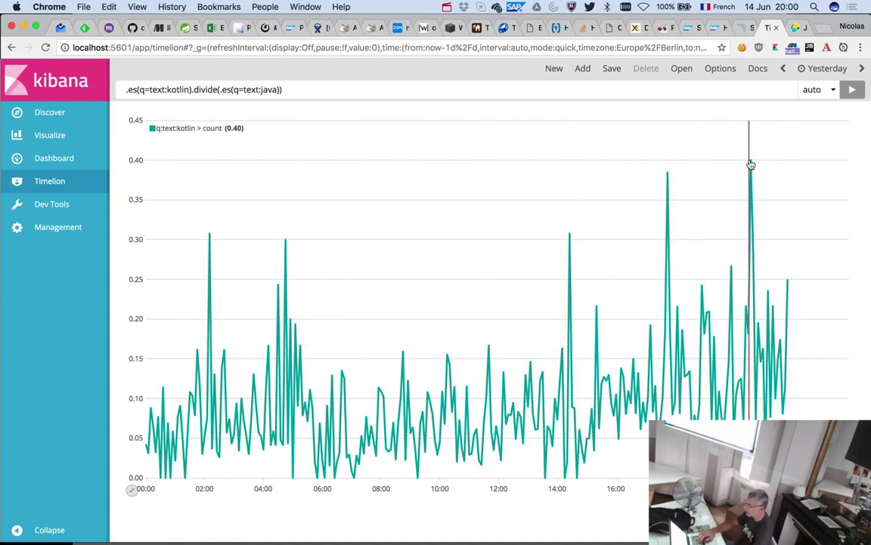
- Append raw .es(q=text:kotlin) and .es(q=text:java) series after the ratio and run the expression
{"action": "left_click", "coordinate": [303, 87]}
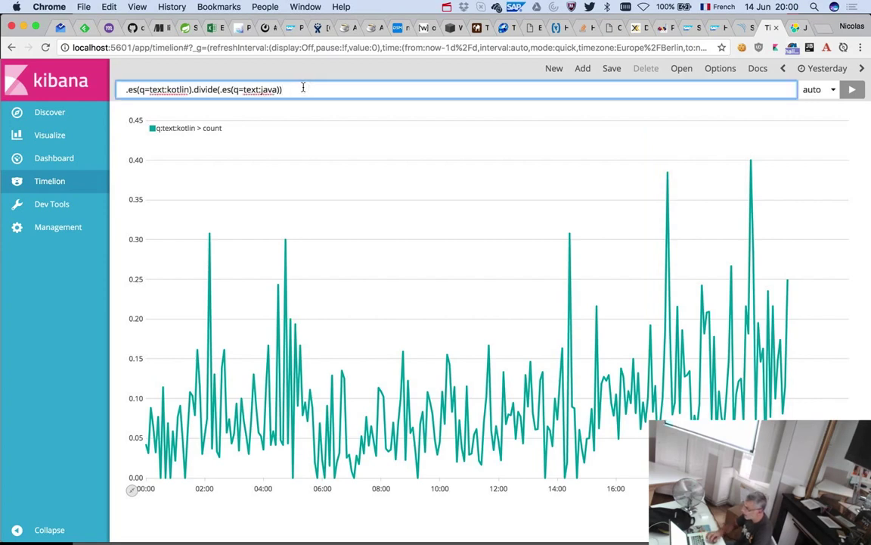
{"action": "type", "text": ",."}
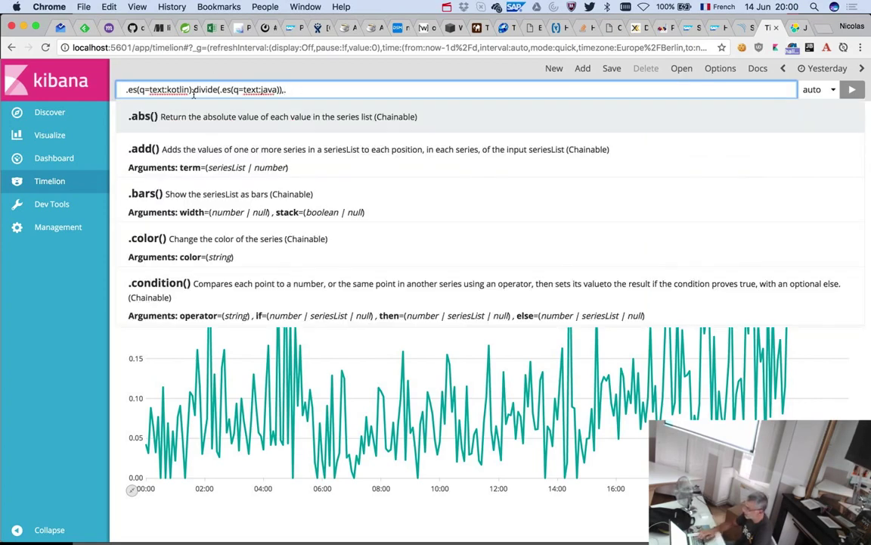
{"action": "left_click_drag", "start_coordinate": [191, 90], "coordinate": [94, 79]}
{"action": "key", "text": "super+c"}
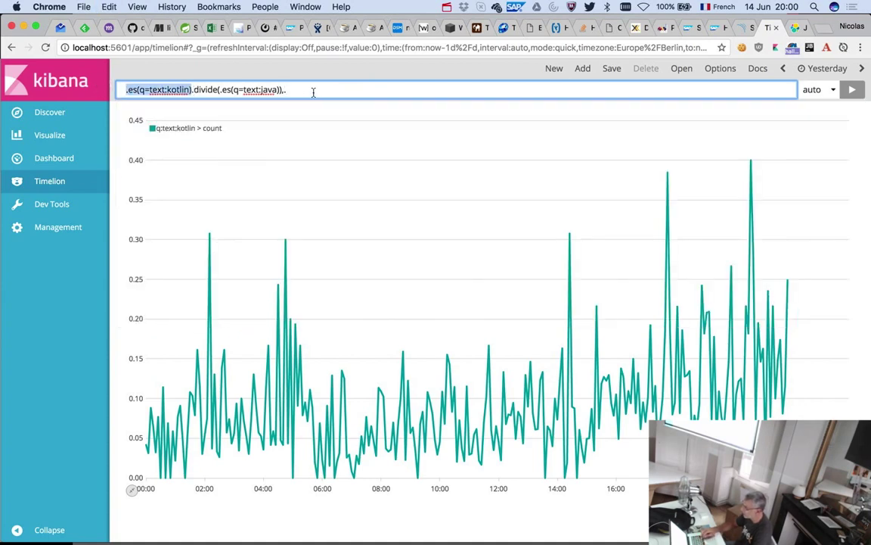
{"action": "left_click", "coordinate": [310, 91]}
{"action": "key", "text": "BackSpace"}
{"action": "key", "text": "super+v"}
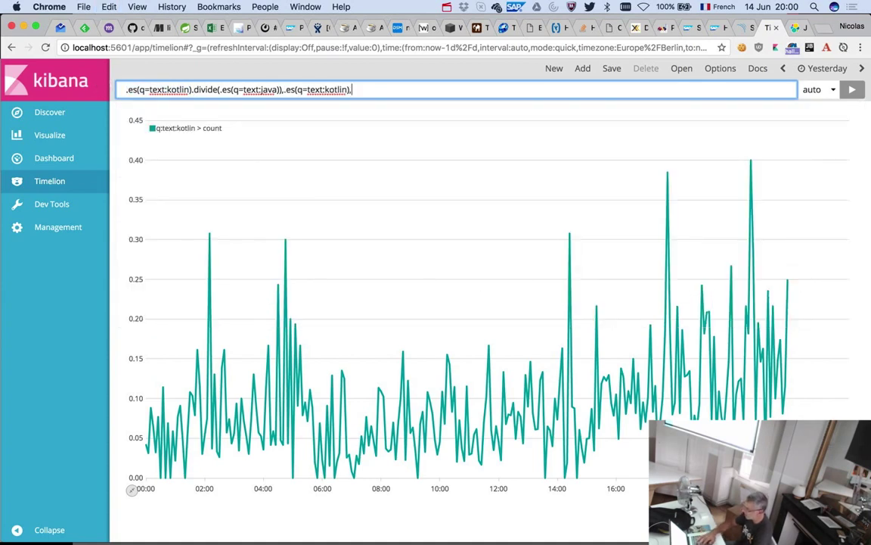
{"action": "key", "text": "super+v"}
{"action": "key", "text": "Left"}
{"action": "key", "text": "shift+Left"}
{"action": "key", "text": "shift+Left"}
{"action": "key", "text": "shift+Left"}
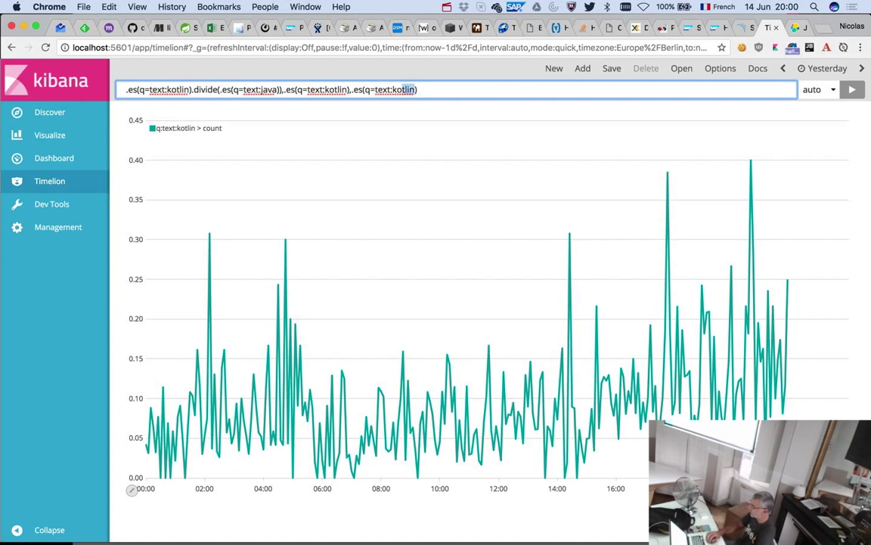
{"action": "type", "text": "java"}
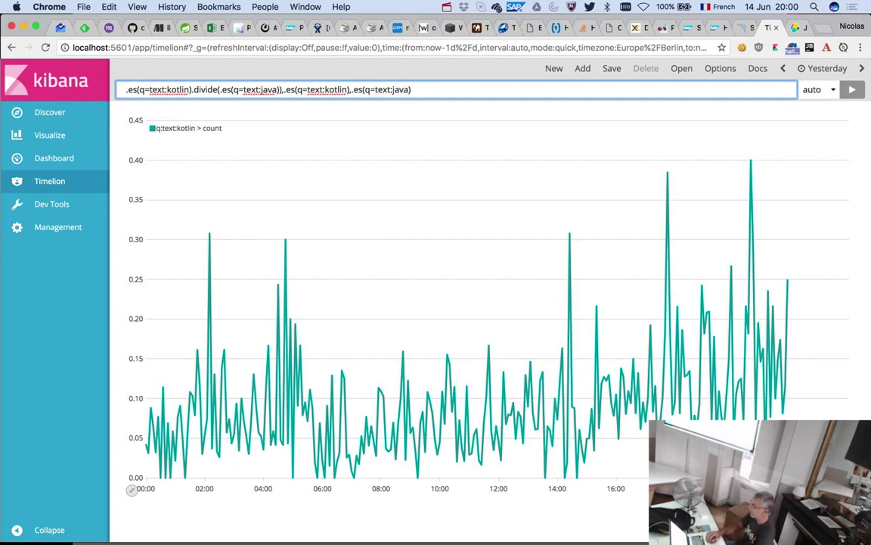
{"action": "key", "text": "Return"}
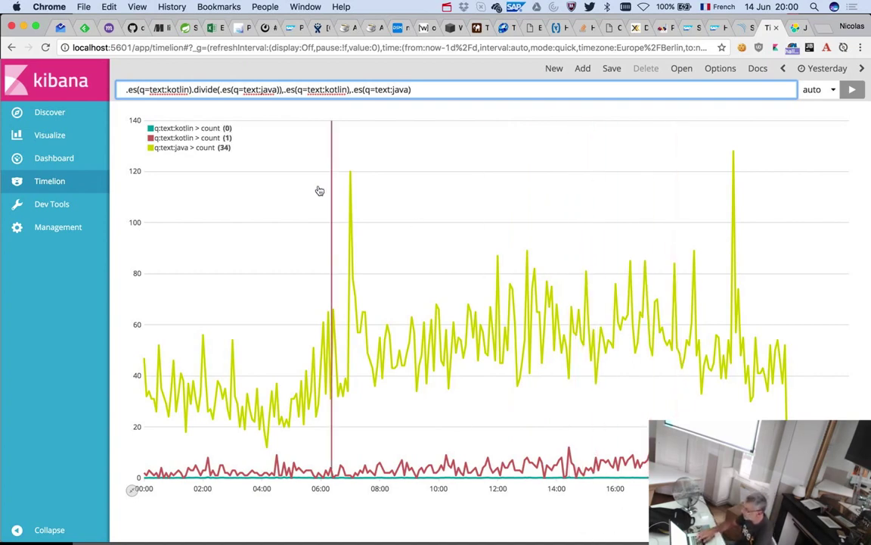
- Scale the ratio with .multiply(100) and rerun, which returns a parsing_exception error
{"action": "left_click", "coordinate": [284, 89]}
{"action": "type", "text": ").mu"}
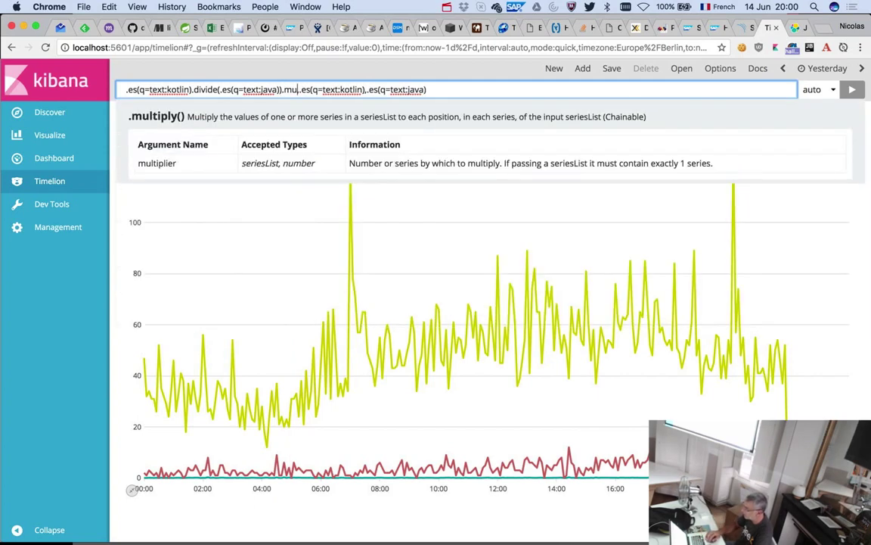
{"action": "key", "text": "Return"}
{"action": "type", "text": "100"}
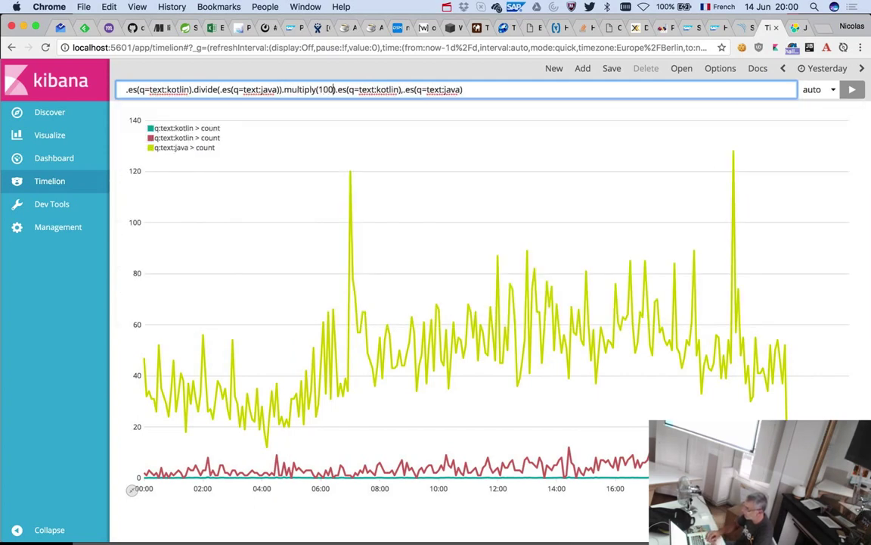
{"action": "key", "text": "Return"}
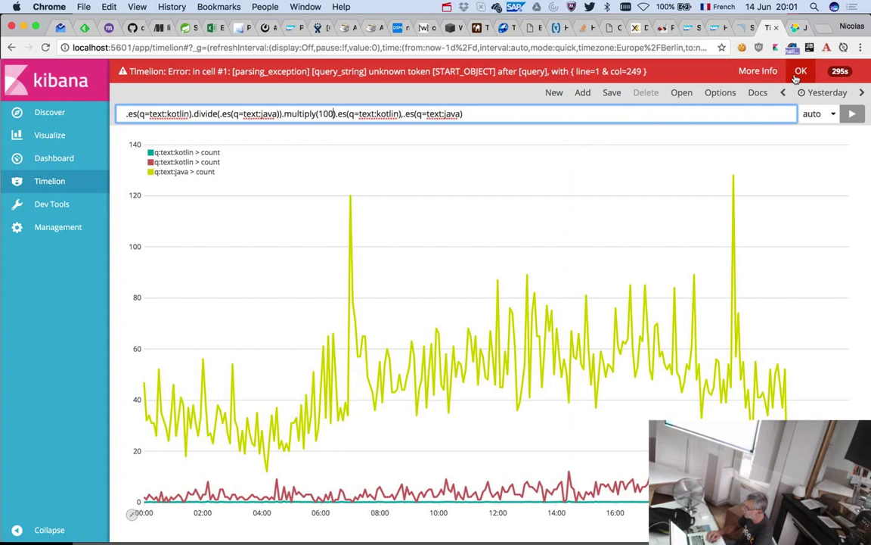
{"action": "key", "text": "super+Tab"}
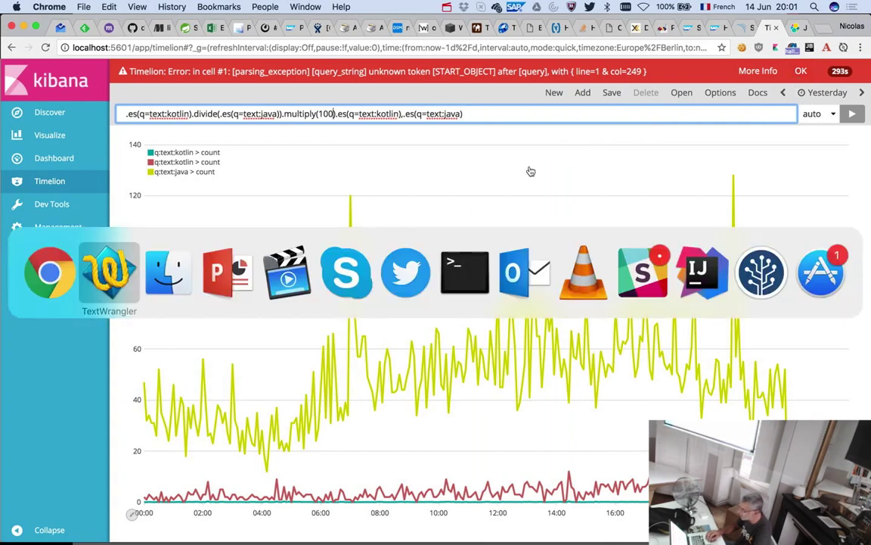
- Look up the reference scaling expression on line 42 of the TextWrangler notes
{"action": "key", "text": "super+Tab"}
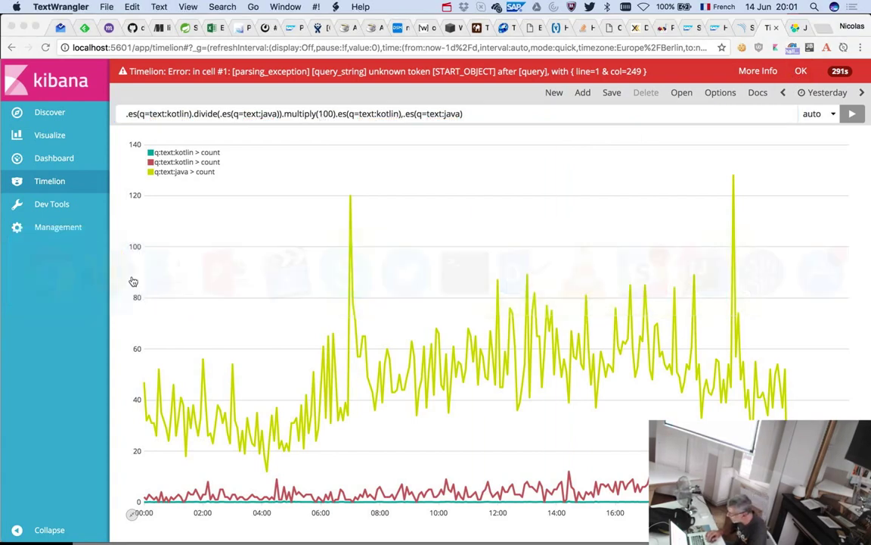
{"action": "key", "text": "super+Tab"}
{"action": "key", "text": "super+Tab"}
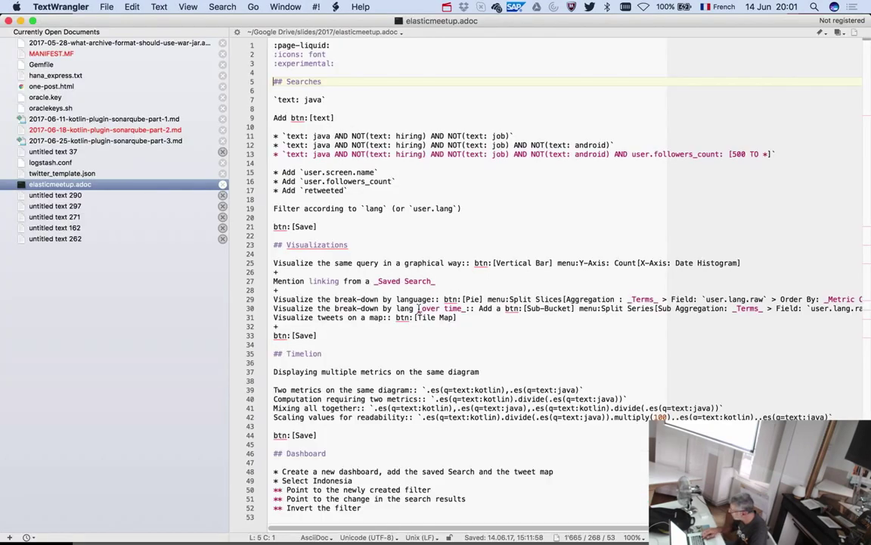
{"action": "left_click", "coordinate": [421, 417]}
{"action": "key", "text": "super+shift+Right"}
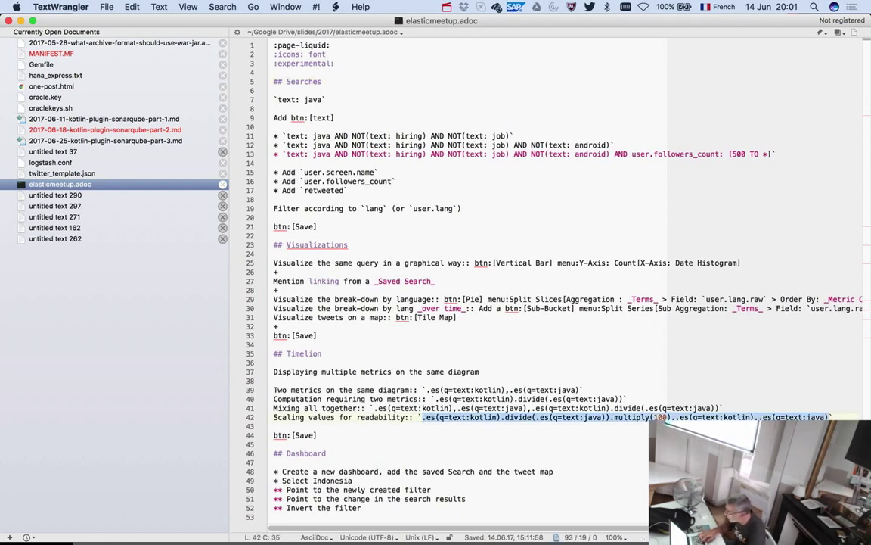
- Add the missing comma after .multiply(100) and rerun, clearing the parsing error
{"action": "key", "text": "super+Tab"}
{"action": "type", "text": ","}
{"action": "key", "text": "Return"}
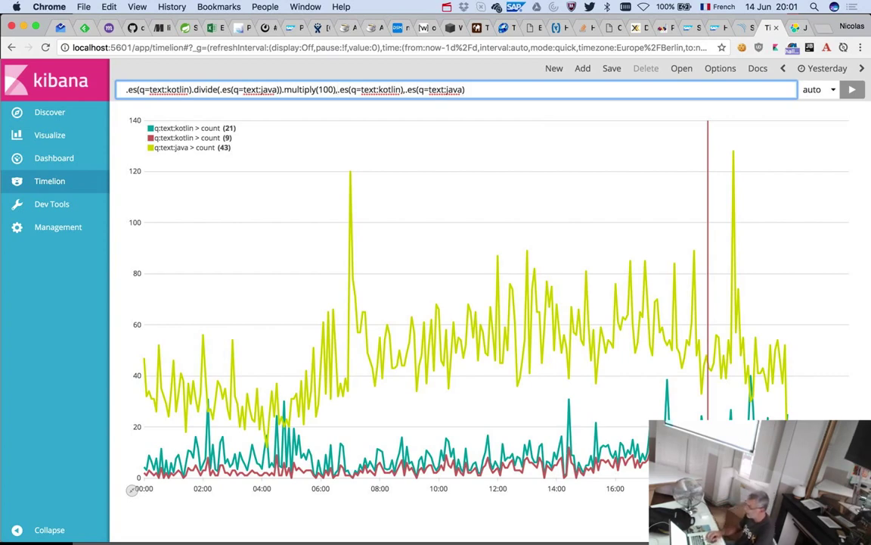
- Save the Timelion expression as dashboard panel 'Kotlin/Java ration' and return to the dashboard
{"action": "left_click", "coordinate": [611, 70]}
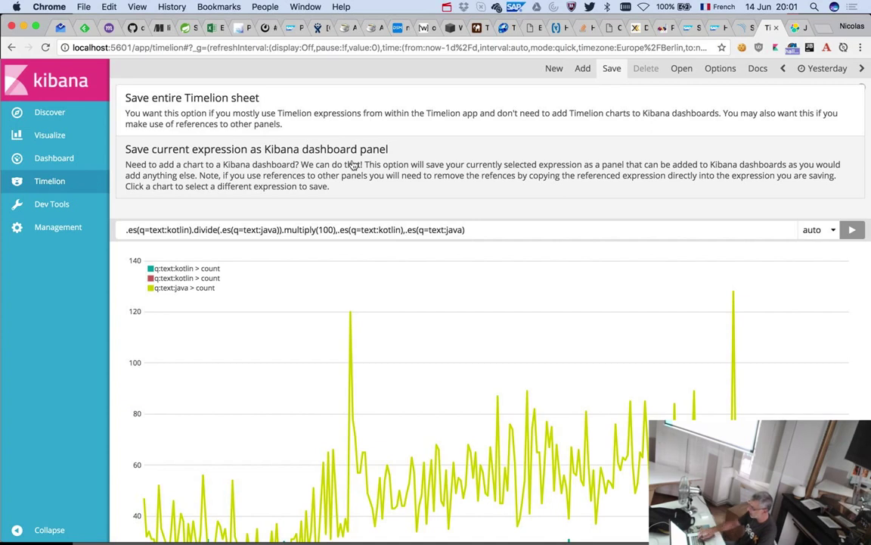
{"action": "left_click", "coordinate": [354, 164]}
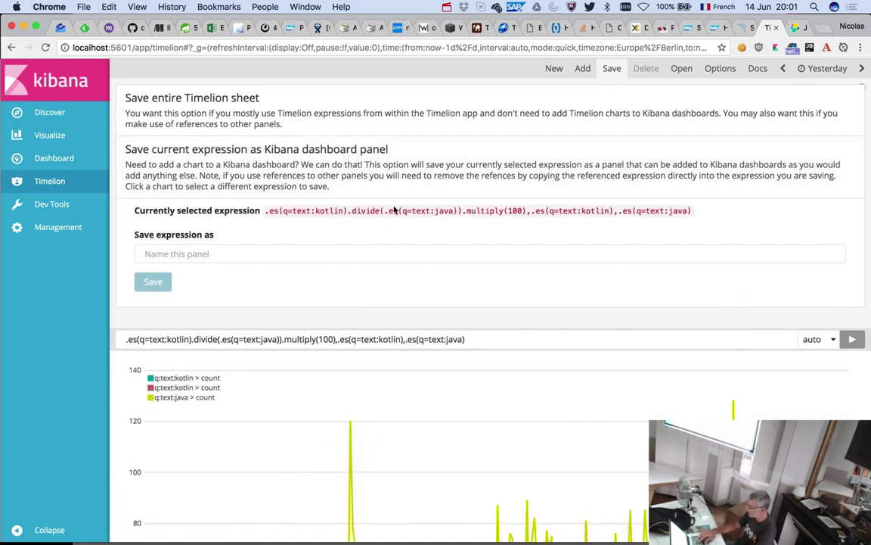
{"action": "left_click", "coordinate": [196, 251]}
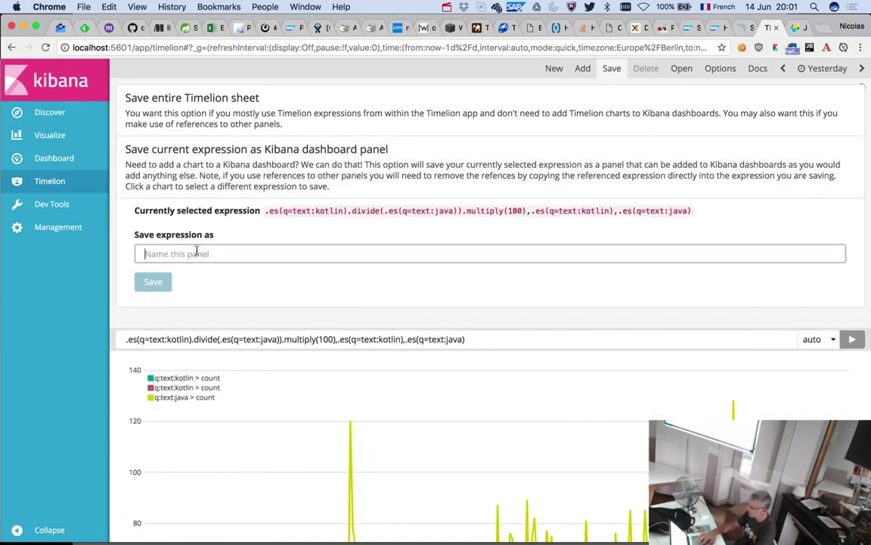
{"action": "type", "text": "Kotlin"}
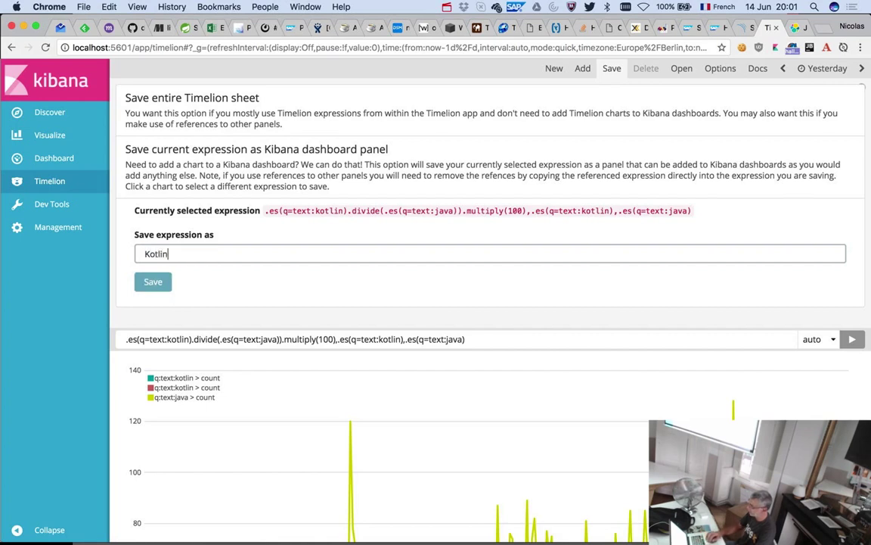
{"action": "type", "text": "/Java ration"}
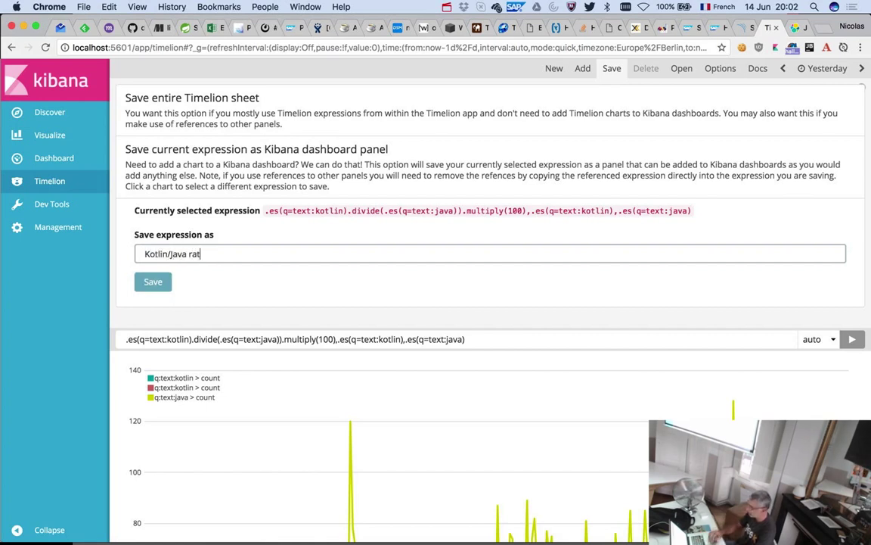
{"action": "left_click", "coordinate": [151, 283]}
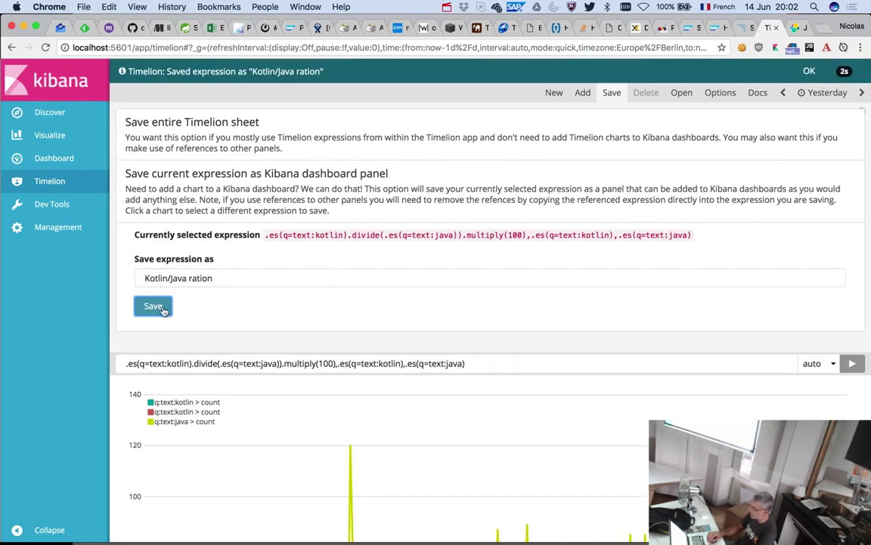
{"action": "left_click", "coordinate": [39, 159]}
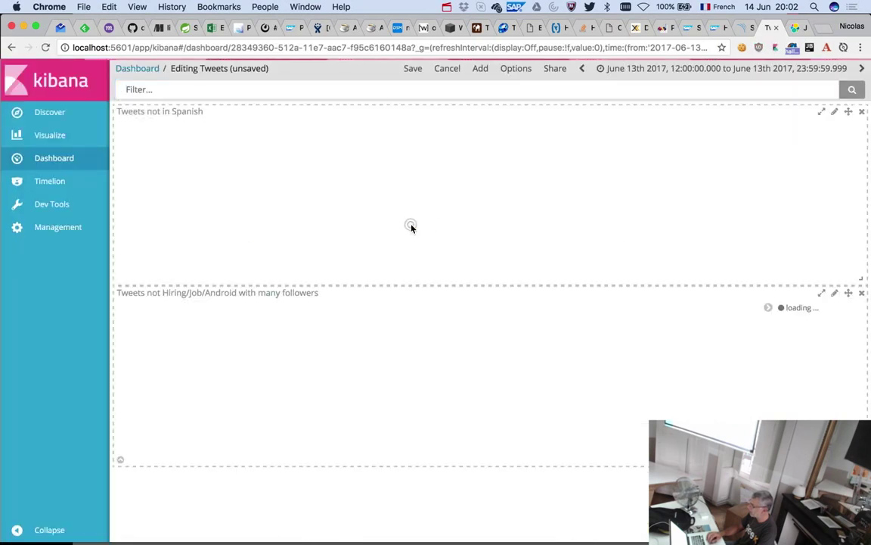
- Browse the Add Panels list of visualizations, then go to the Management page
{"action": "left_click", "coordinate": [483, 75]}
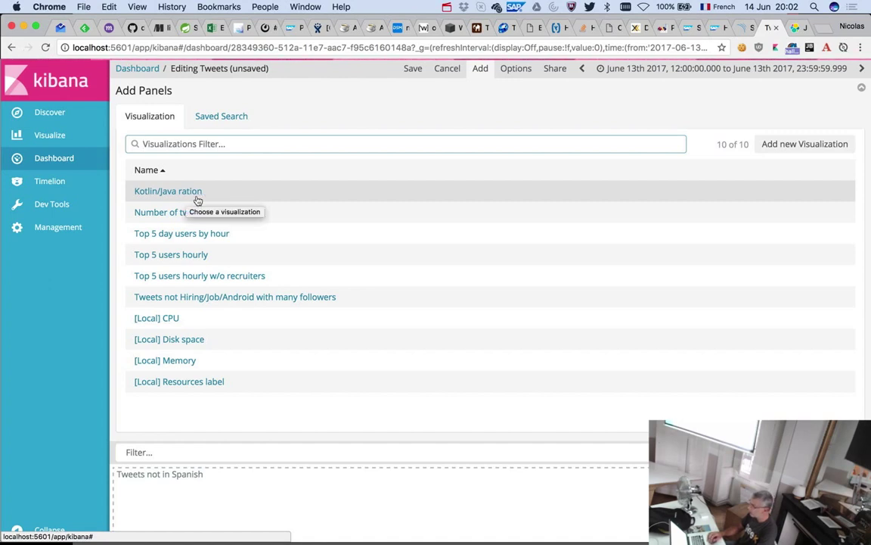
{"action": "left_click", "coordinate": [50, 228]}
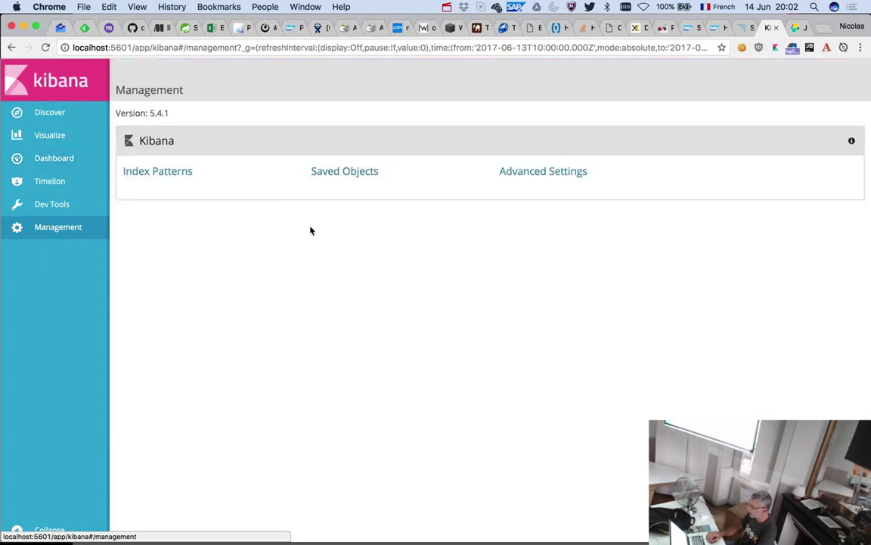
- In Saved Objects > Visualizations, correct the 'Kotlin/Java ration' title to 'Kotlin/Java ratio' and save
{"action": "left_click", "coordinate": [357, 171]}
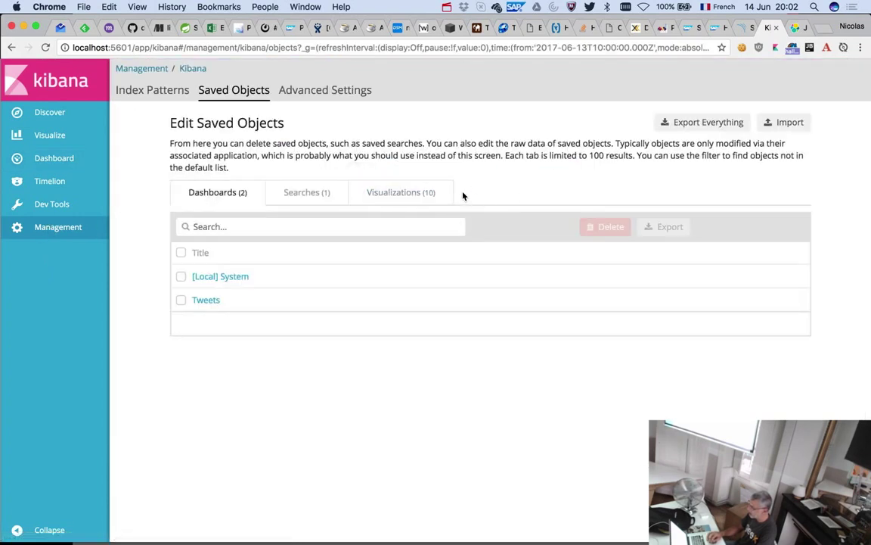
{"action": "left_click", "coordinate": [371, 196]}
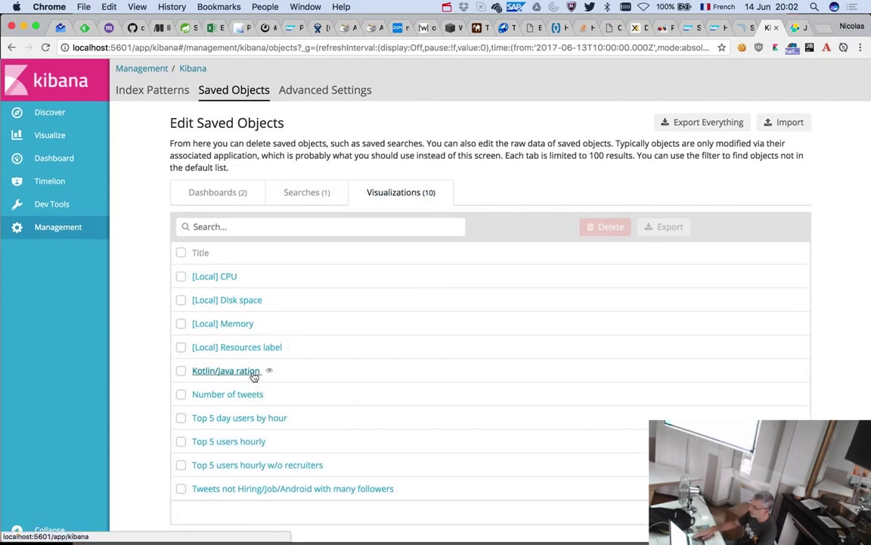
{"action": "left_click", "coordinate": [254, 373]}
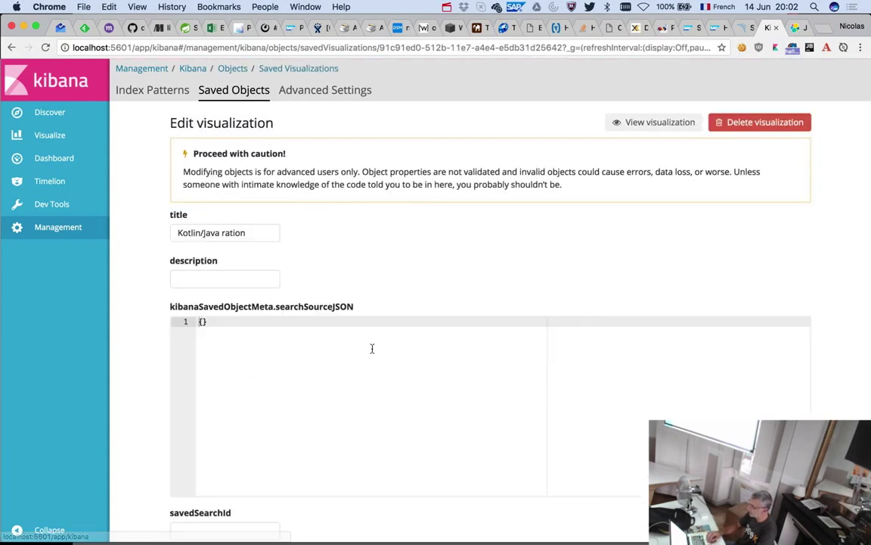
{"action": "left_click", "coordinate": [248, 234]}
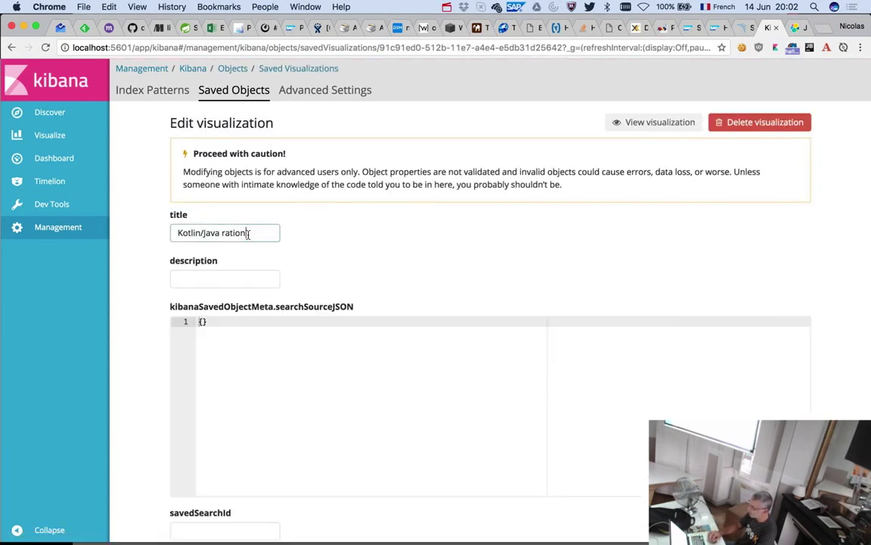
{"action": "scroll", "coordinate": [471, 188], "scroll_direction": "down", "scroll_amount": 10}
{"action": "left_click", "coordinate": [230, 521]}
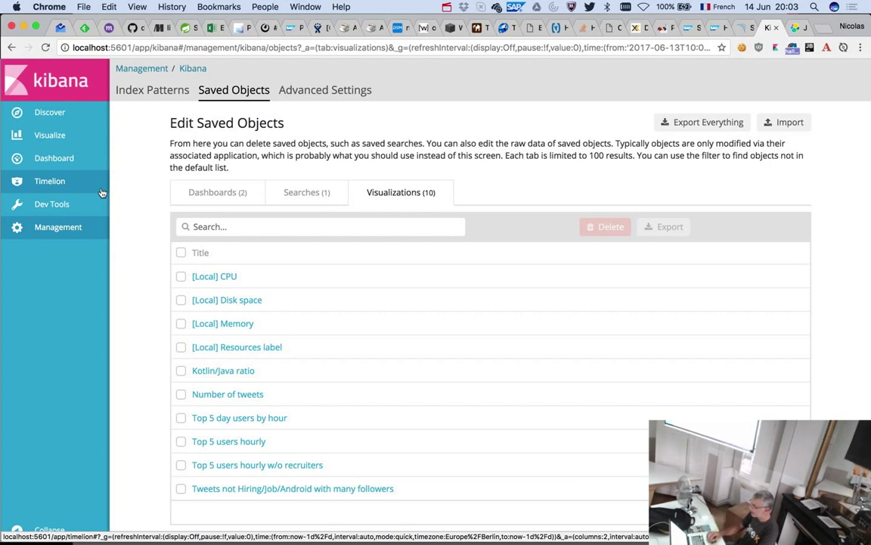
- Resize the Tweets not Hiring/Job/Android and Tweets not in Spanish panels to half width
{"action": "left_click", "coordinate": [66, 156]}
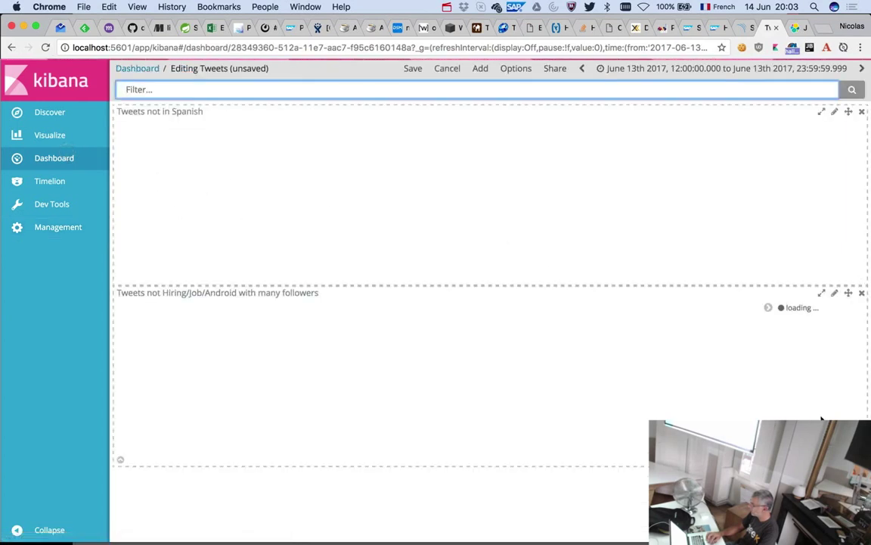
{"action": "left_click_drag", "start_coordinate": [866, 463], "coordinate": [490, 465]}
{"action": "left_click_drag", "start_coordinate": [862, 281], "coordinate": [474, 279]}
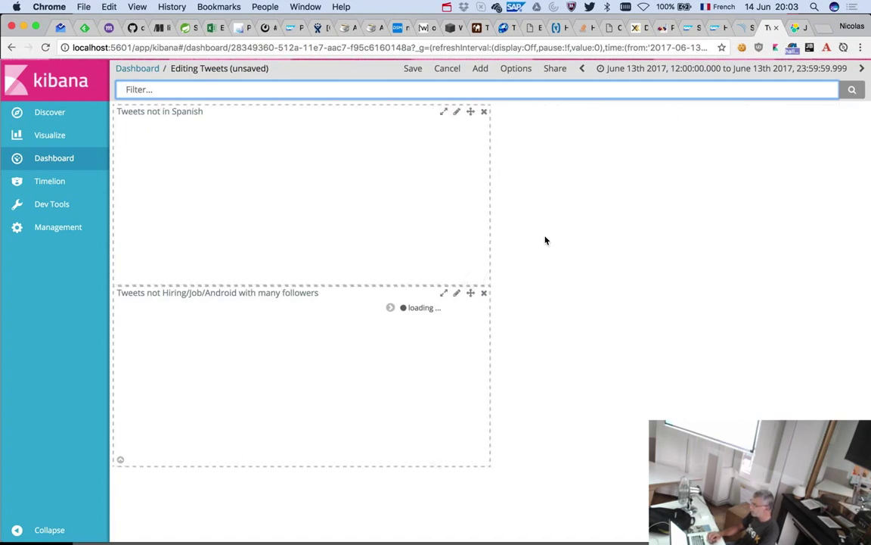
- Open the Visualize list of saved visualizations, dismissing the deprecation warning
{"action": "left_click", "coordinate": [66, 143]}
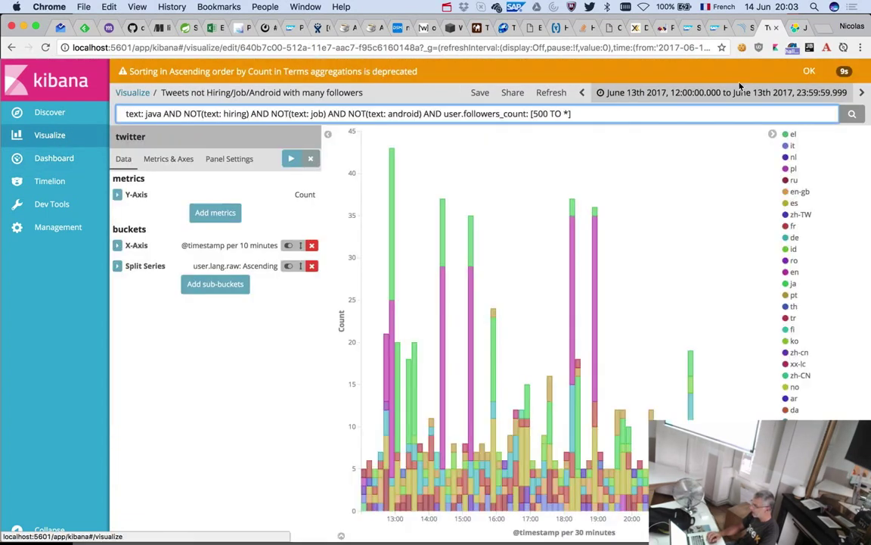
{"action": "left_click", "coordinate": [808, 71]}
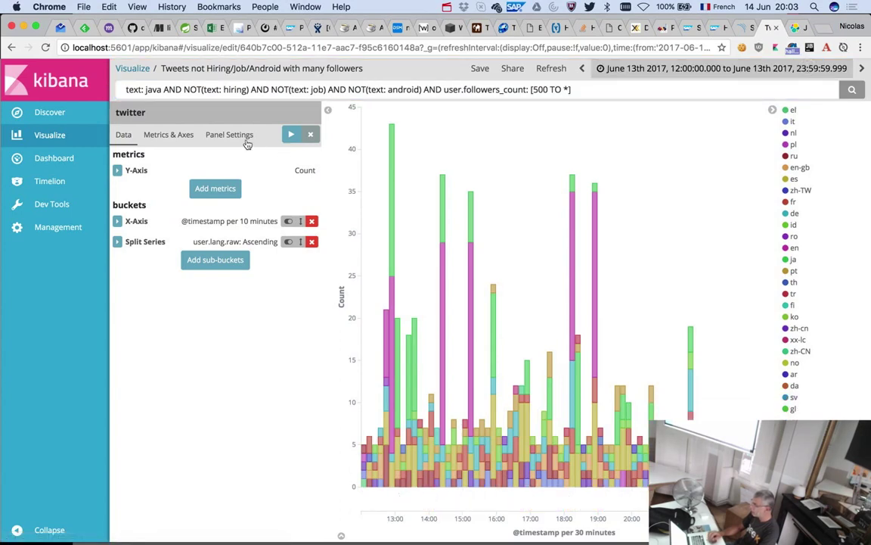
{"action": "left_click", "coordinate": [133, 69]}
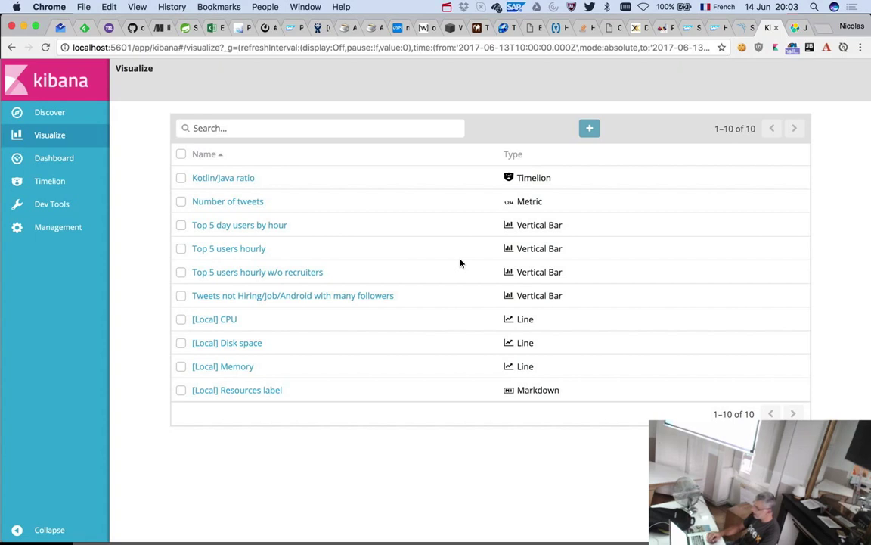
- Create a new Tile Map visualization based on the twitter index
{"action": "left_click", "coordinate": [589, 131]}
{"action": "scroll", "coordinate": [543, 387], "scroll_direction": "down", "scroll_amount": 2}
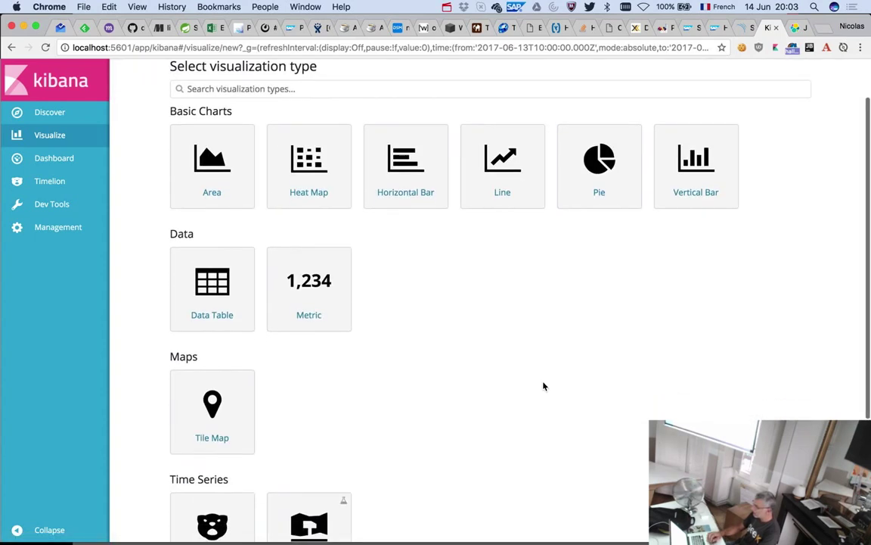
{"action": "left_click", "coordinate": [217, 415]}
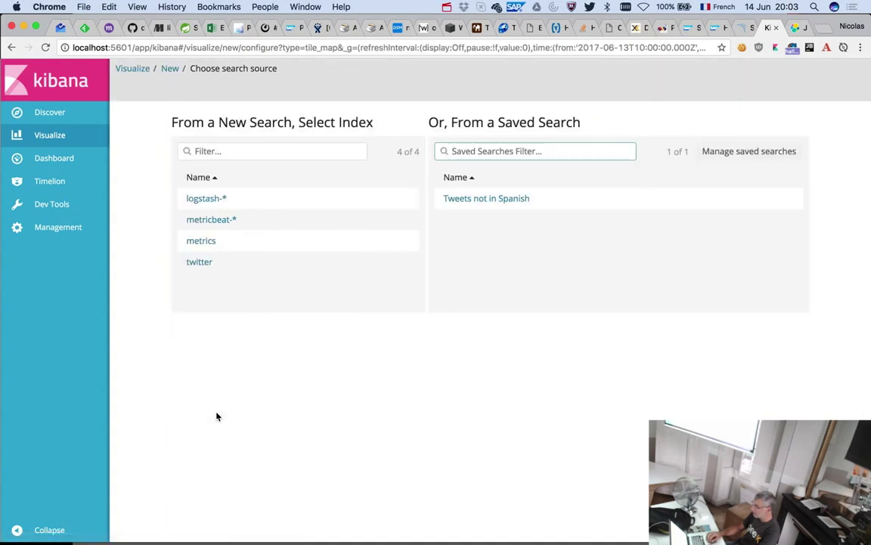
{"action": "left_click", "coordinate": [199, 262]}
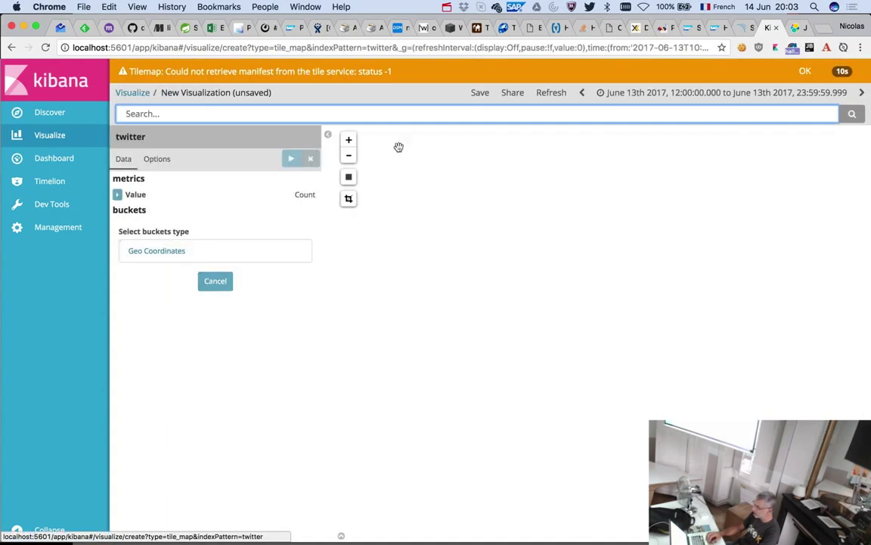
{"action": "left_click", "coordinate": [810, 72]}
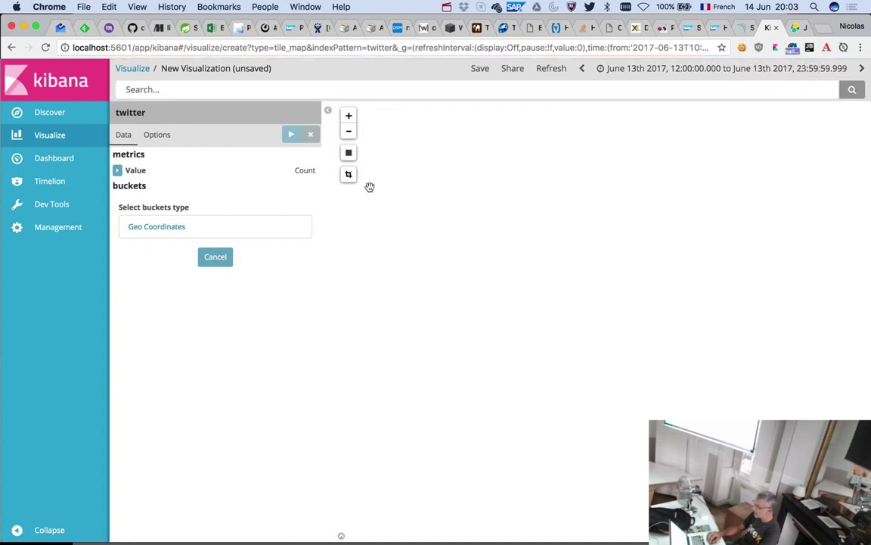
- Copy the Java high-follower query from Discover into the map's search bar and run it
{"action": "left_click", "coordinate": [192, 88]}
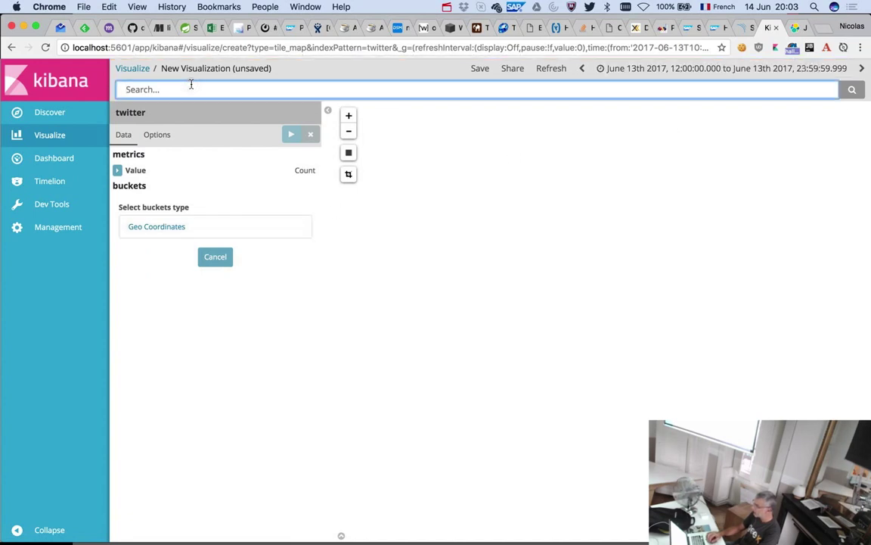
{"action": "left_click", "coordinate": [72, 112]}
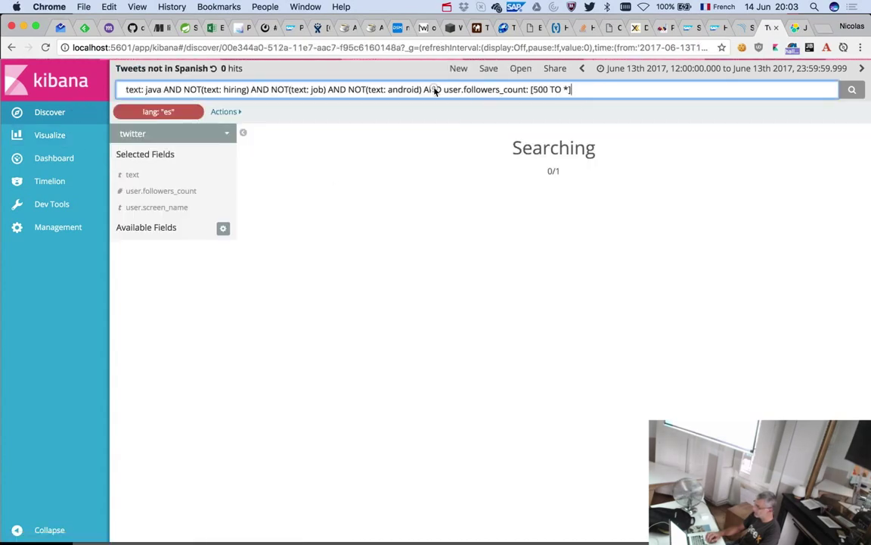
{"action": "triple_click", "coordinate": [534, 91]}
{"action": "key", "text": "super+c"}
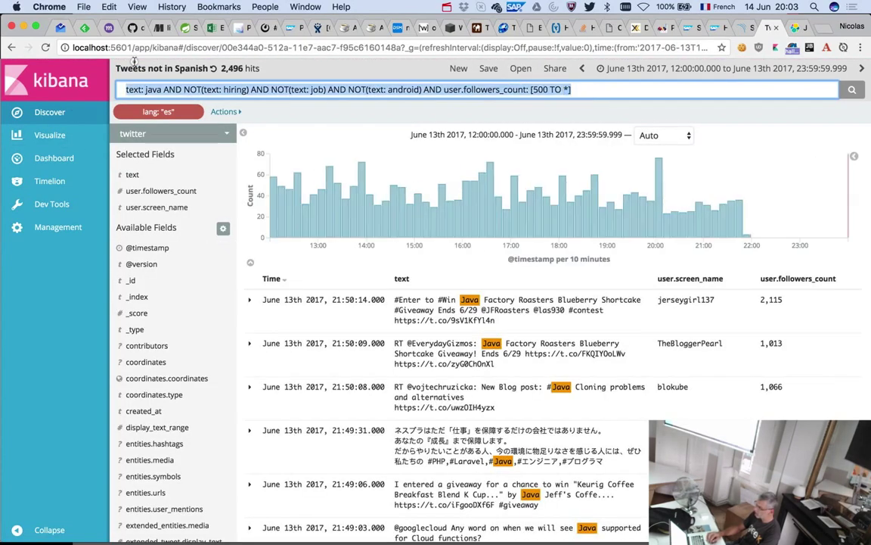
{"action": "left_click", "coordinate": [45, 137]}
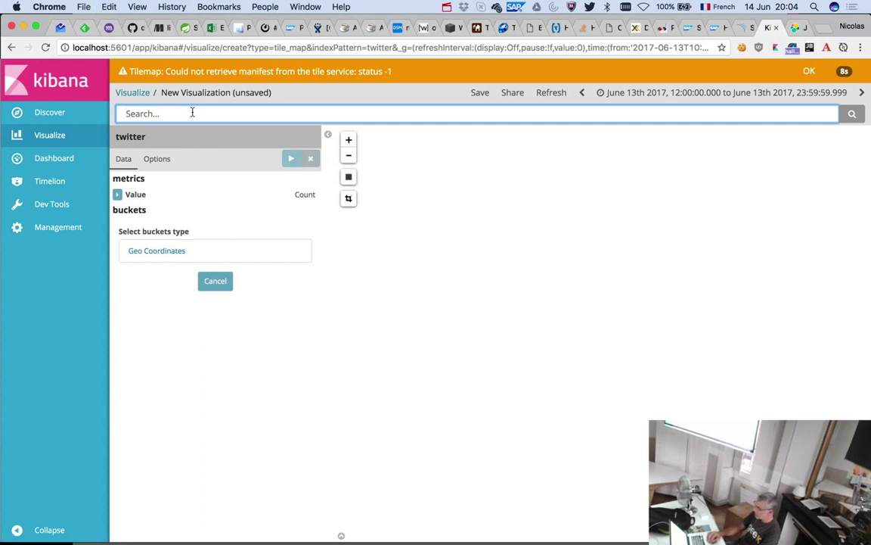
{"action": "key", "text": "super+v"}
{"action": "key", "text": "Return"}
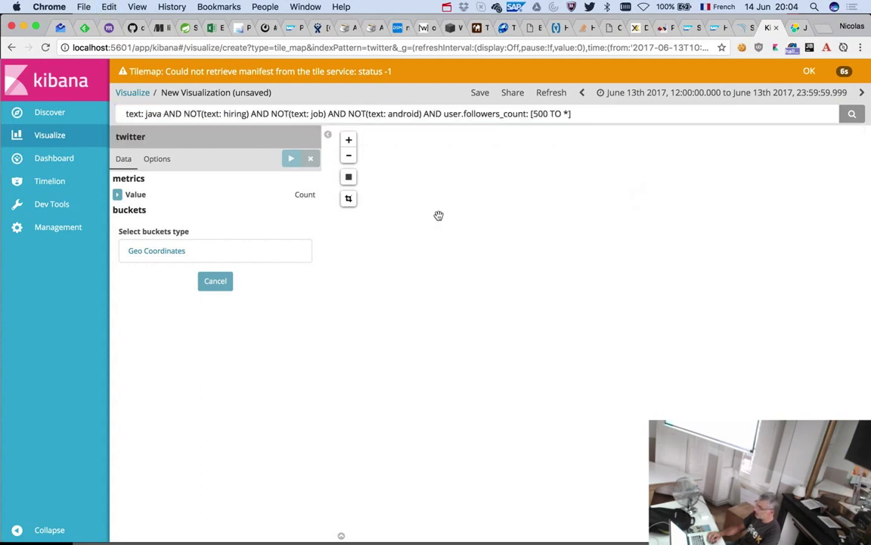
- Add a Geo Coordinates bucket using Geohash on coordinates.coordinates and apply it
{"action": "left_click", "coordinate": [195, 252]}
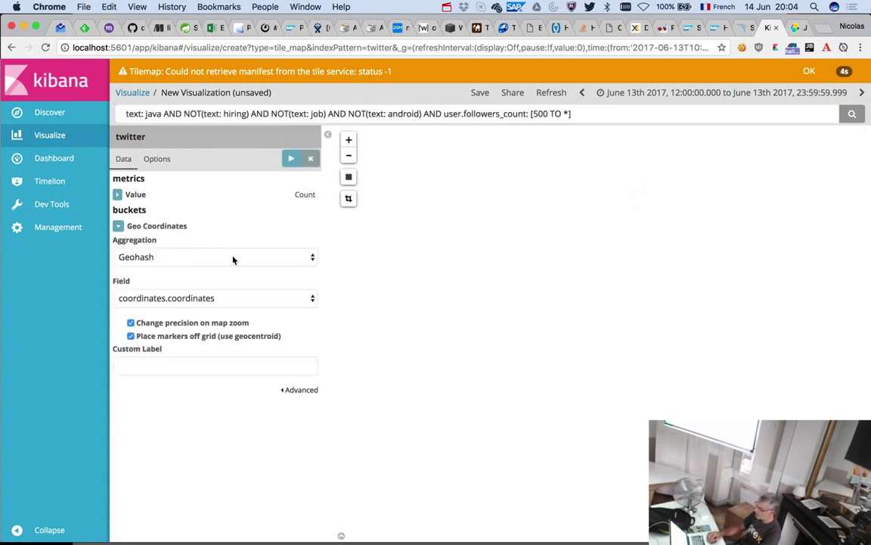
{"action": "left_click", "coordinate": [171, 256]}
{"action": "left_click", "coordinate": [171, 256]}
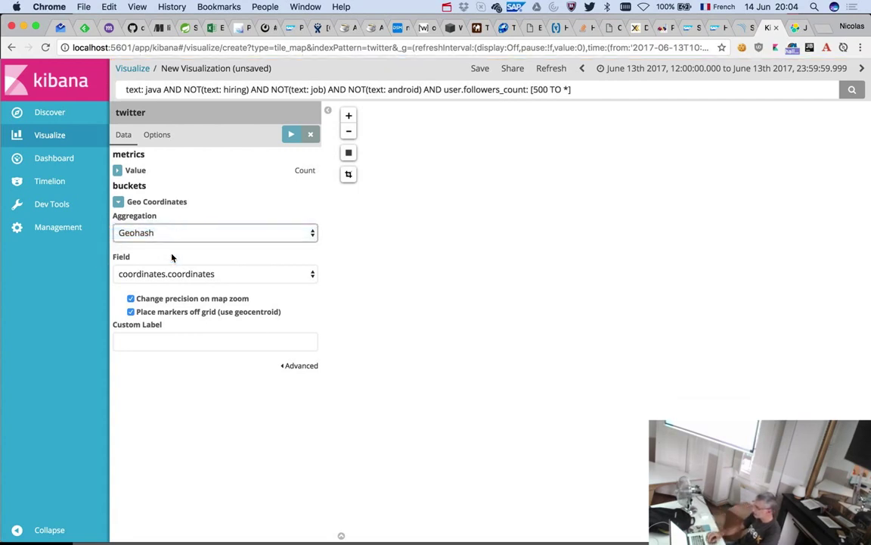
{"action": "left_click", "coordinate": [285, 134]}
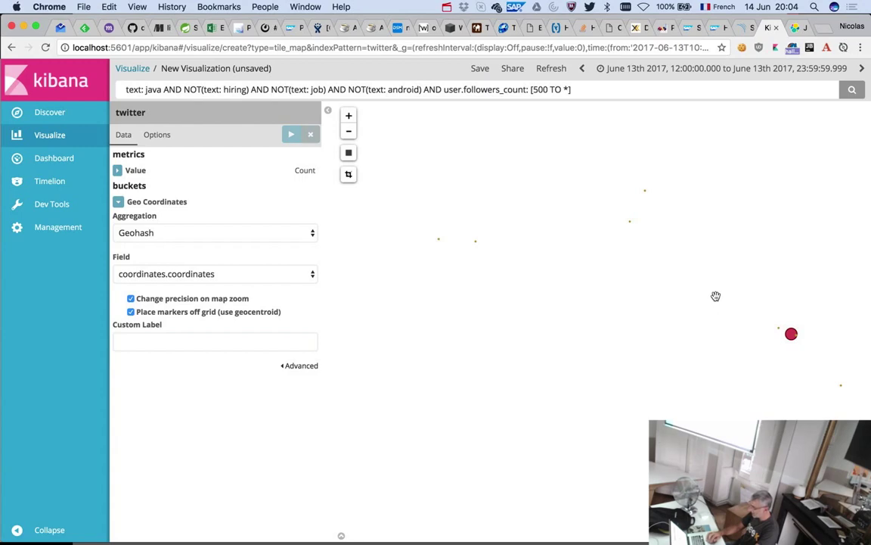
- Get back to the Kibana map editor and turn Wi-Fi on from the menu bar
{"action": "key", "text": "super+Tab"}
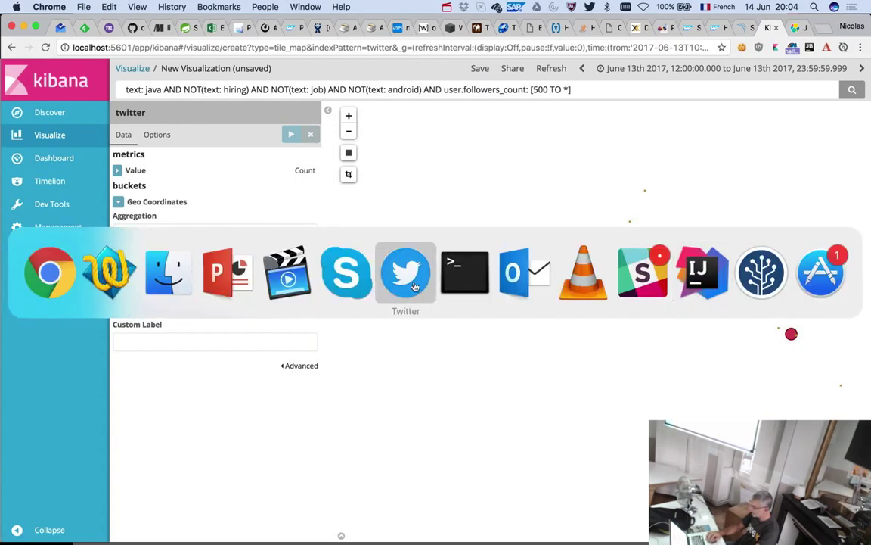
{"action": "left_click", "coordinate": [366, 286]}
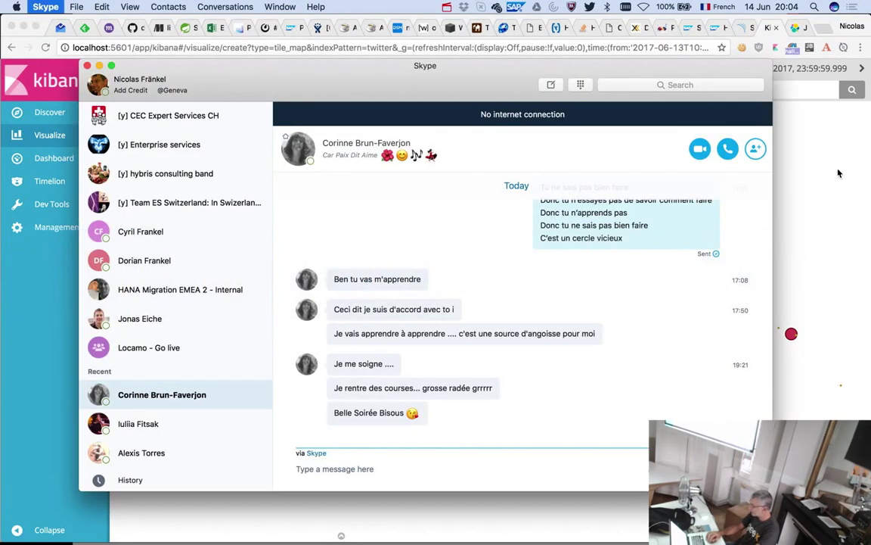
{"action": "key", "text": "super+Tab"}
{"action": "key", "text": "super+Tab"}
{"action": "left_click", "coordinate": [391, 272]}
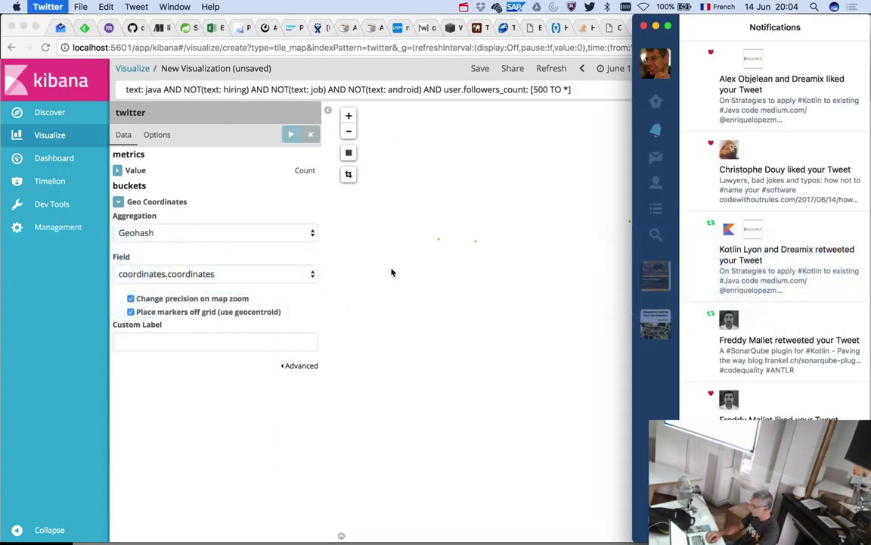
{"action": "left_click", "coordinate": [391, 272]}
{"action": "key", "text": "super+Tab"}
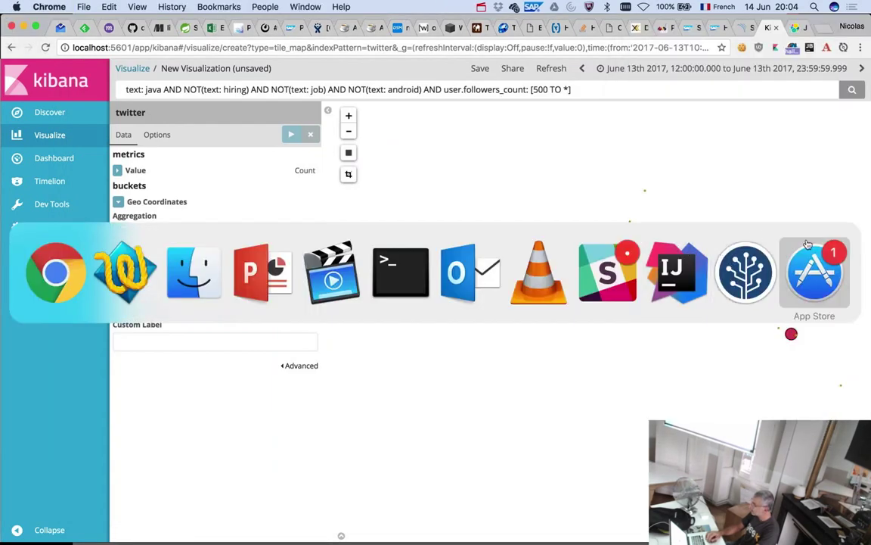
{"action": "key", "text": "Escape"}
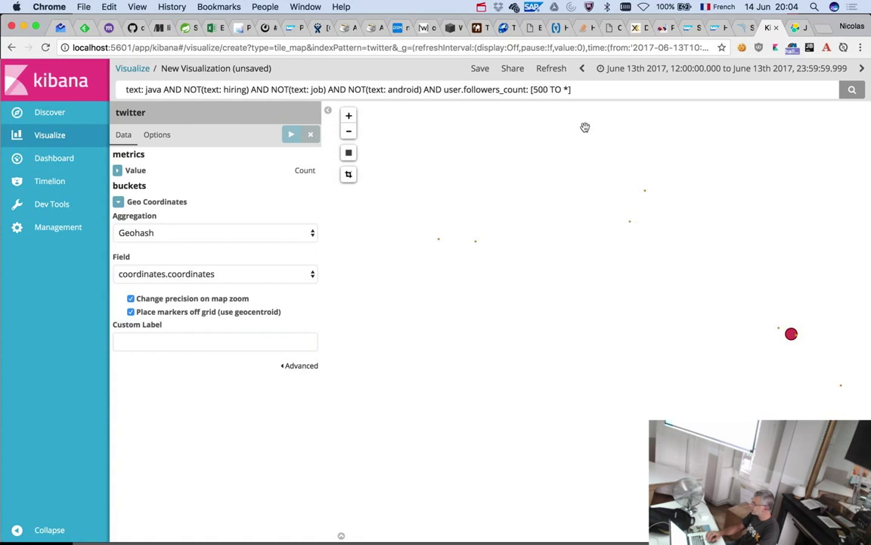
{"action": "left_click", "coordinate": [645, 9]}
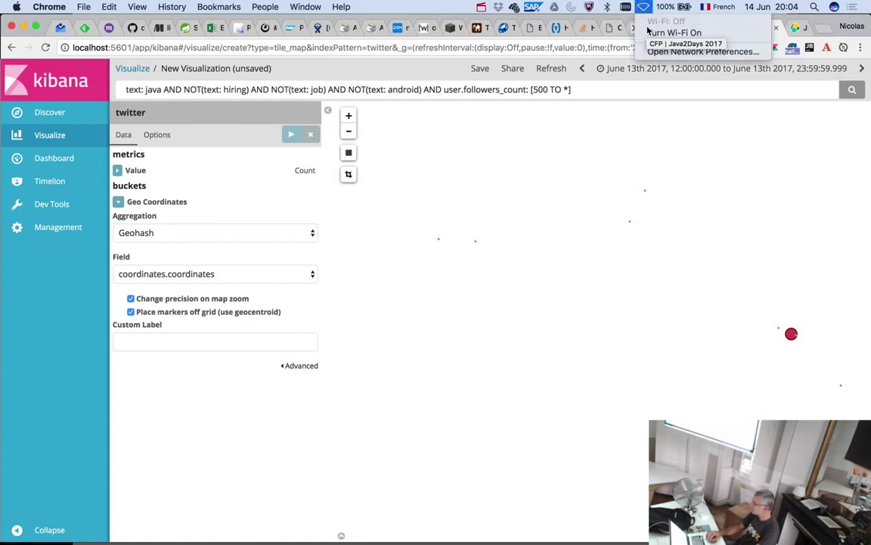
{"action": "left_click", "coordinate": [648, 33]}
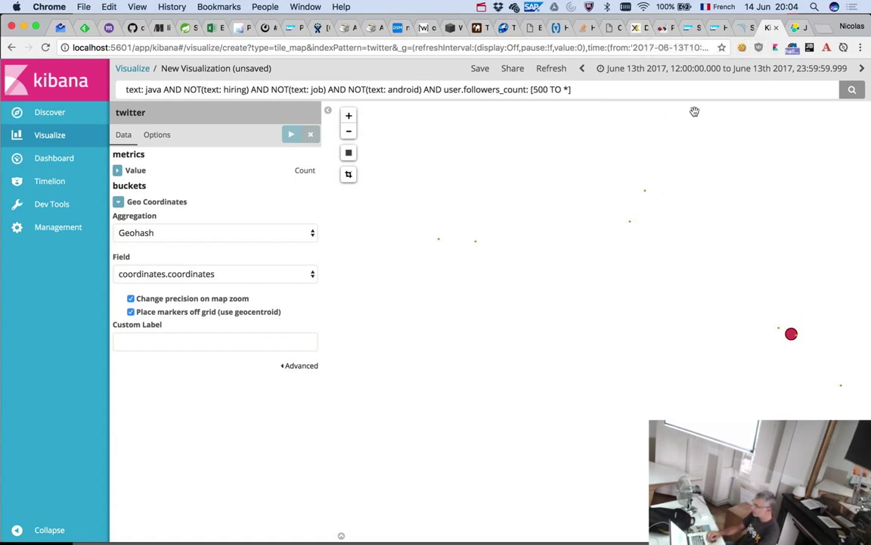
- Reload the map and add an inverted coordinates.coordinates bounding-box filter excluding Java island
{"action": "left_click", "coordinate": [46, 47]}
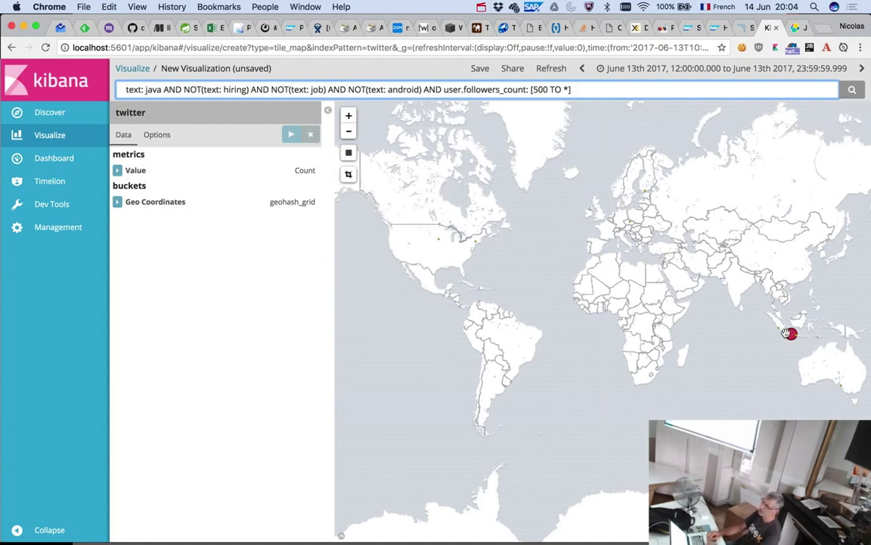
{"action": "mouse_move", "coordinate": [795, 344]}
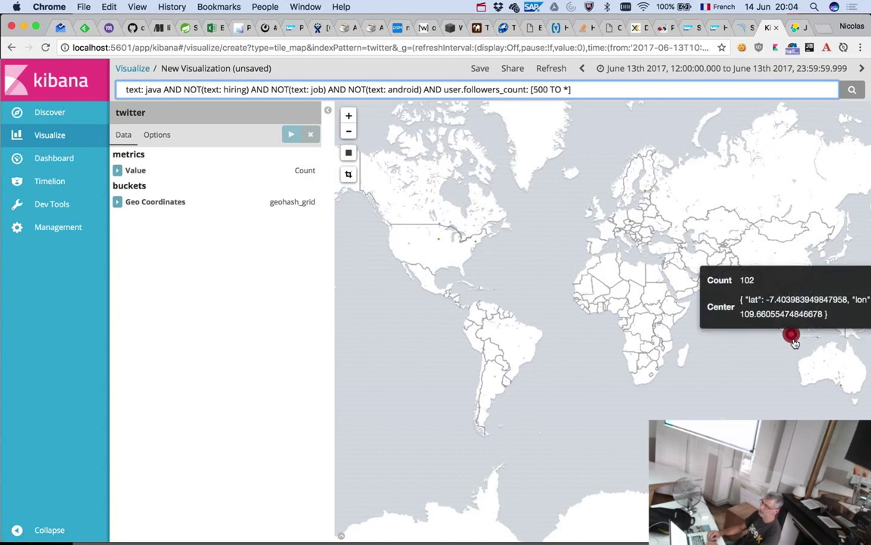
{"action": "left_click", "coordinate": [349, 155]}
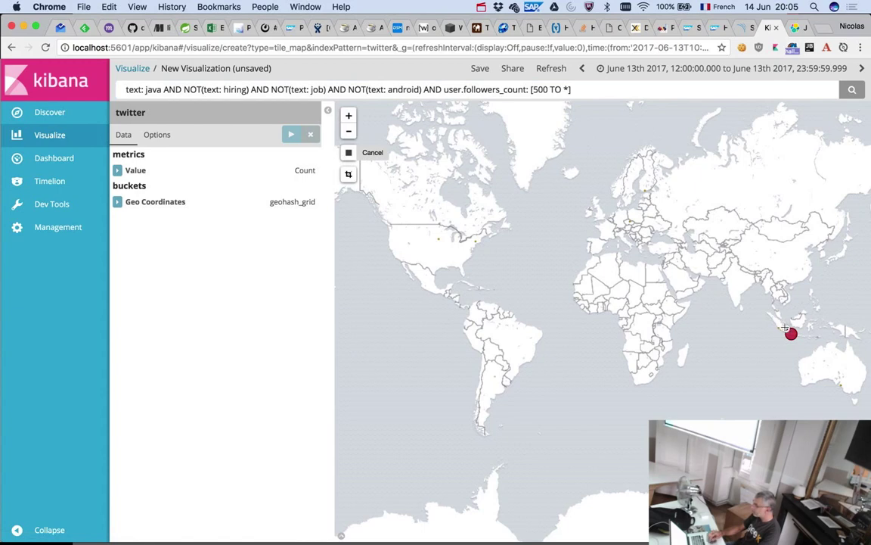
{"action": "left_click_drag", "start_coordinate": [782, 326], "coordinate": [801, 342]}
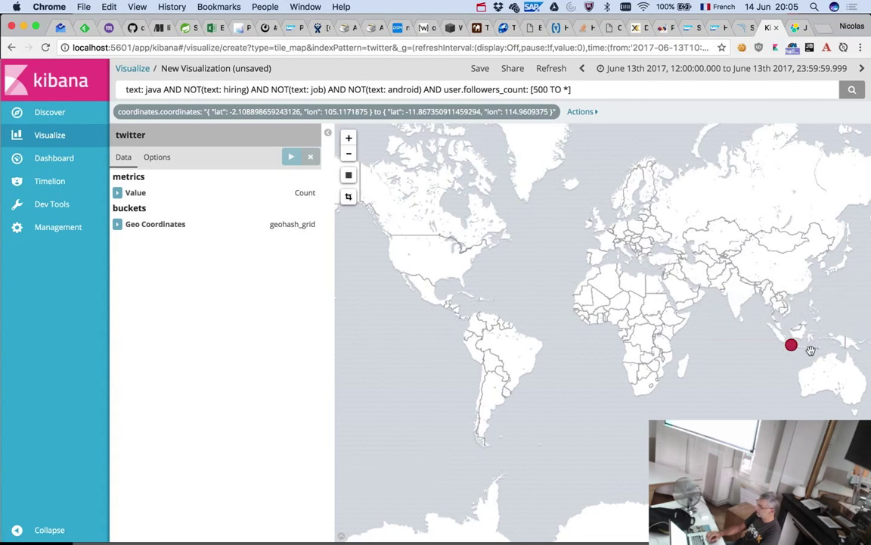
{"action": "mouse_move", "coordinate": [499, 113]}
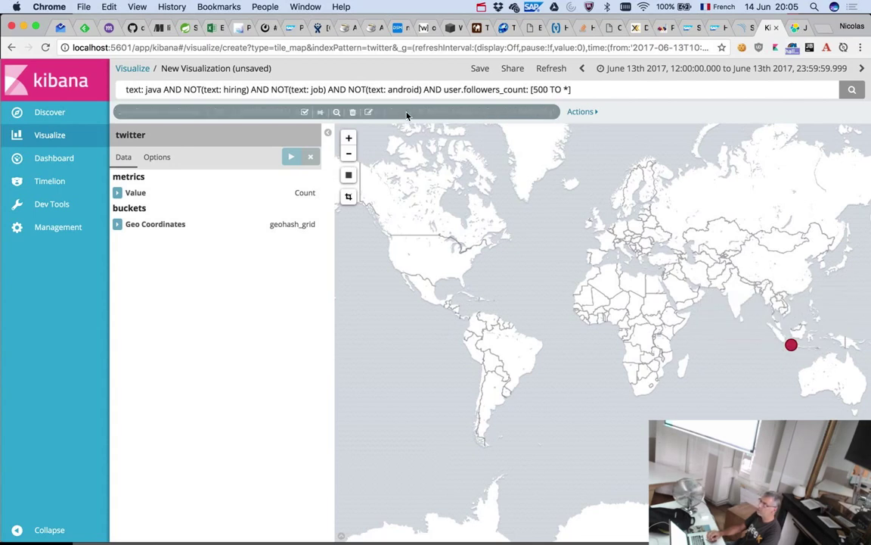
{"action": "left_click", "coordinate": [337, 112]}
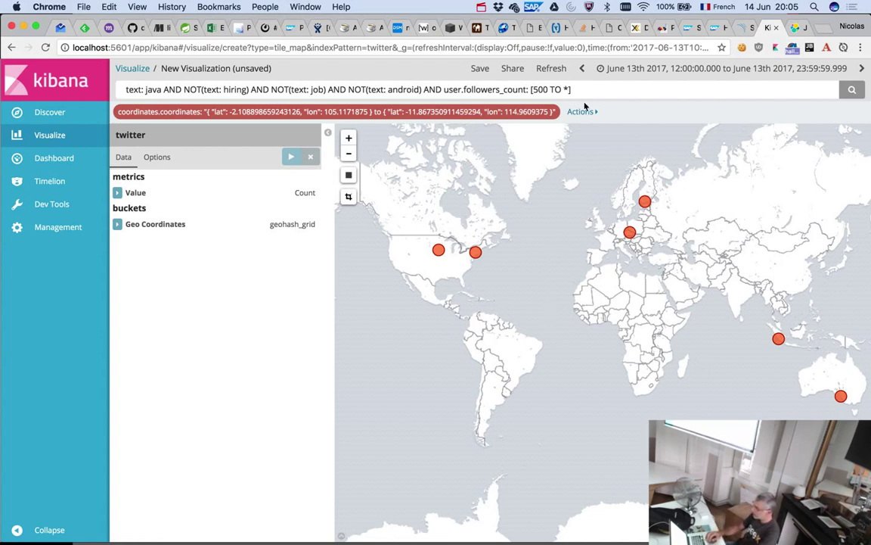
- Save the map visualization under the name 'Tweet Map'
{"action": "left_click", "coordinate": [482, 72]}
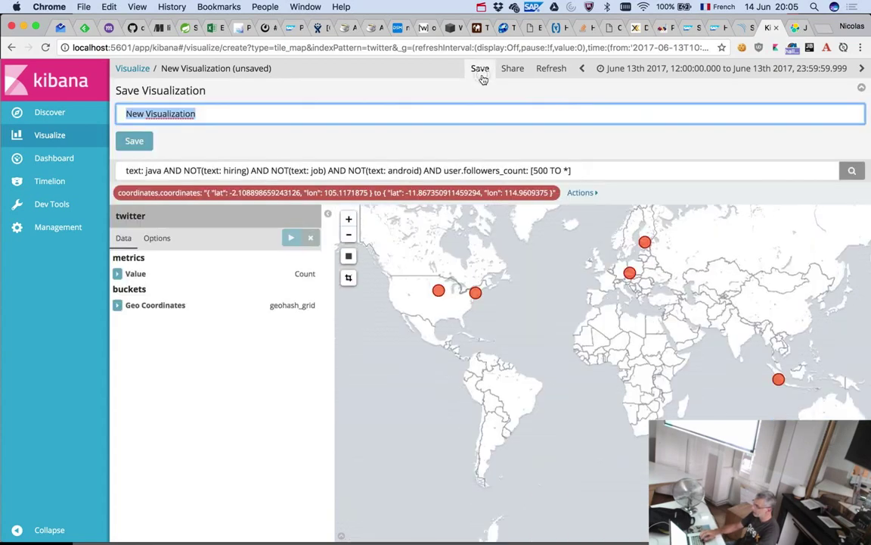
{"action": "left_click", "coordinate": [200, 112]}
{"action": "key", "text": "super+a"}
{"action": "type", "text": "Tweet"}
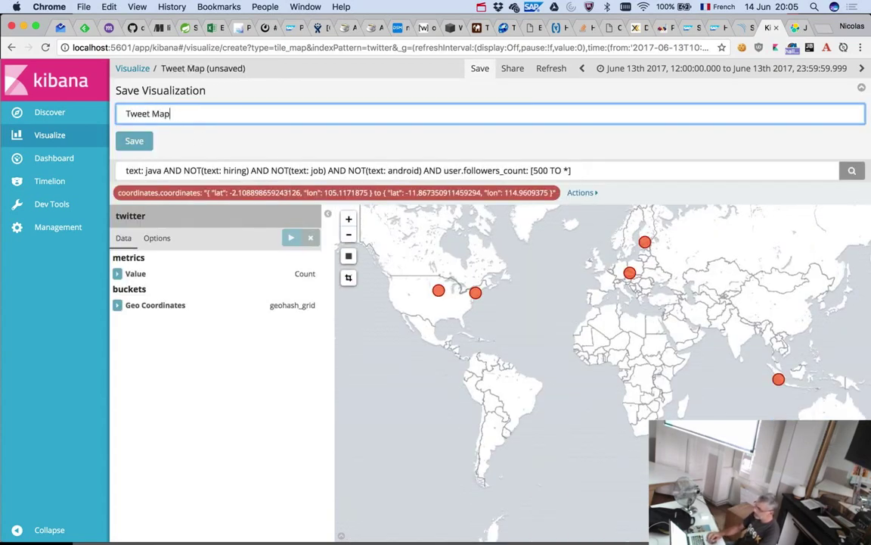
{"action": "left_click", "coordinate": [136, 144]}
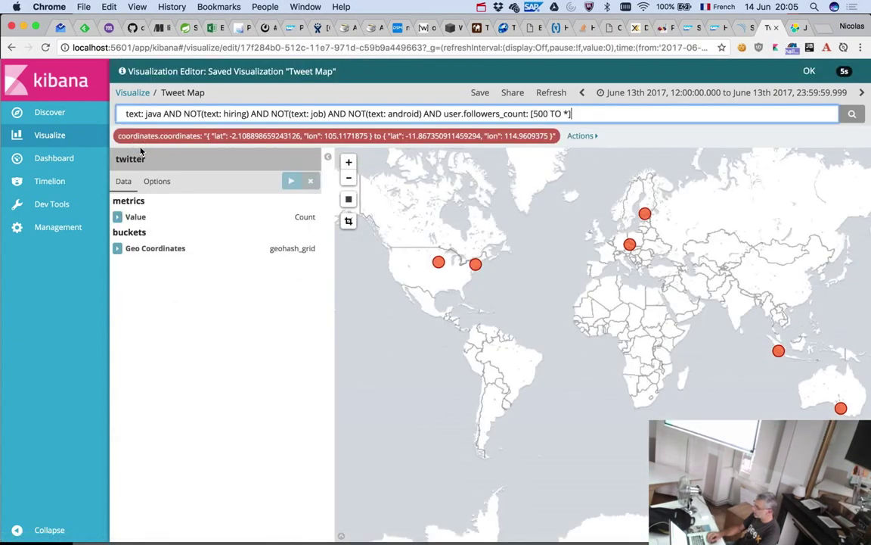
- Add the Tweet Map panel to the Tweets dashboard and close the Add Panels list
{"action": "left_click", "coordinate": [59, 159]}
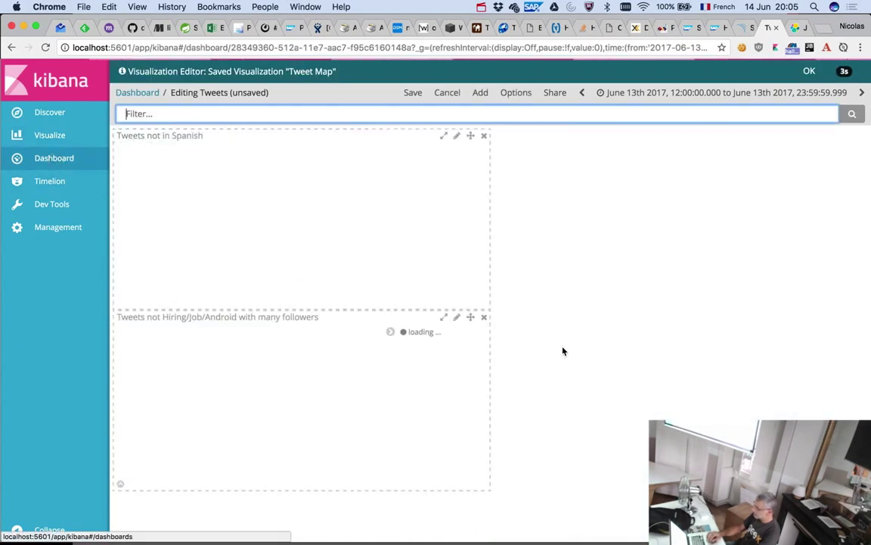
{"action": "left_click", "coordinate": [480, 95]}
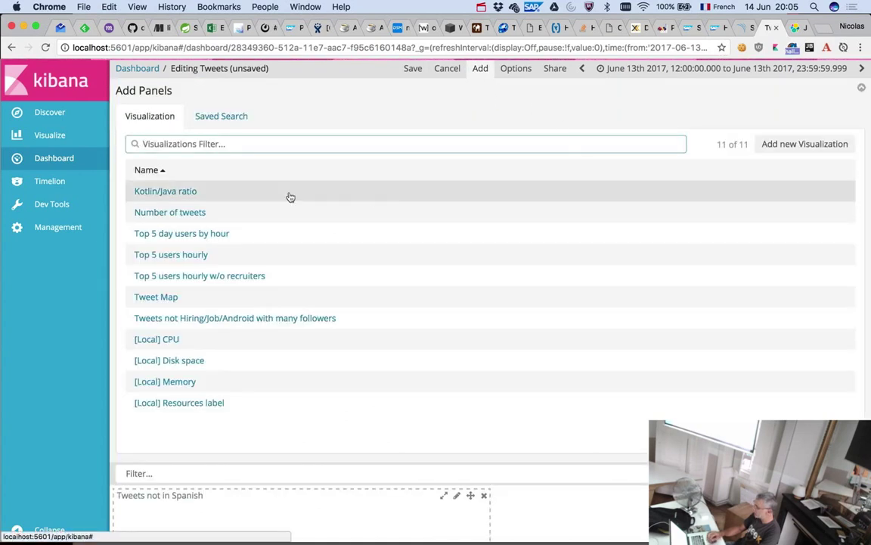
{"action": "scroll", "coordinate": [306, 181], "scroll_direction": "down", "scroll_amount": 1}
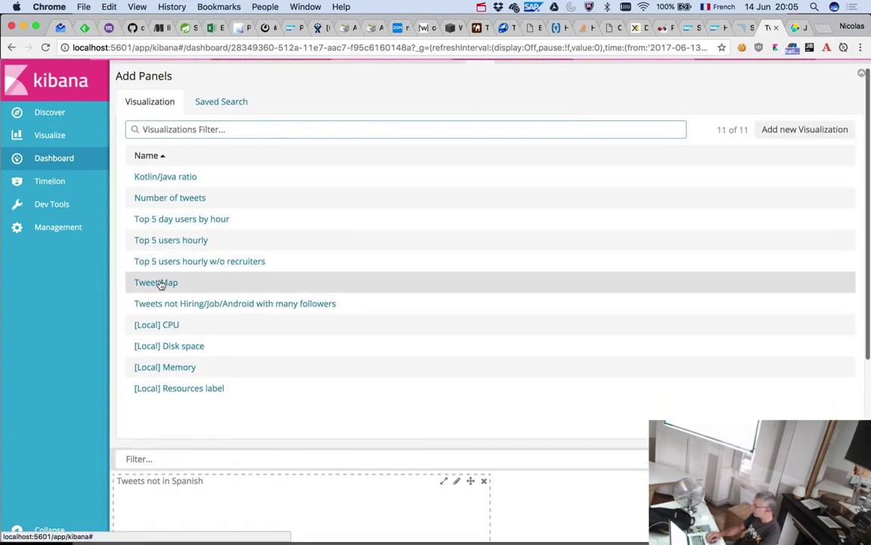
{"action": "left_click", "coordinate": [161, 284]}
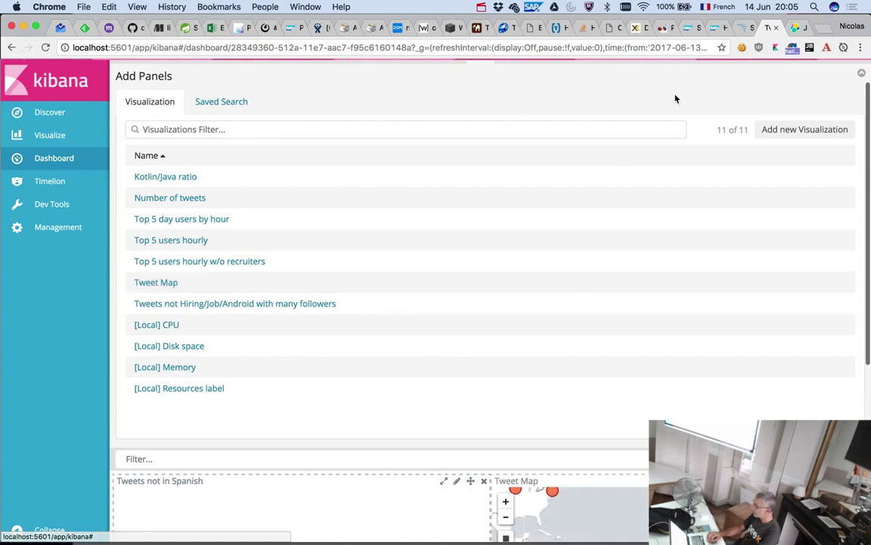
{"action": "left_click", "coordinate": [861, 74]}
{"action": "left_click", "coordinate": [850, 71]}
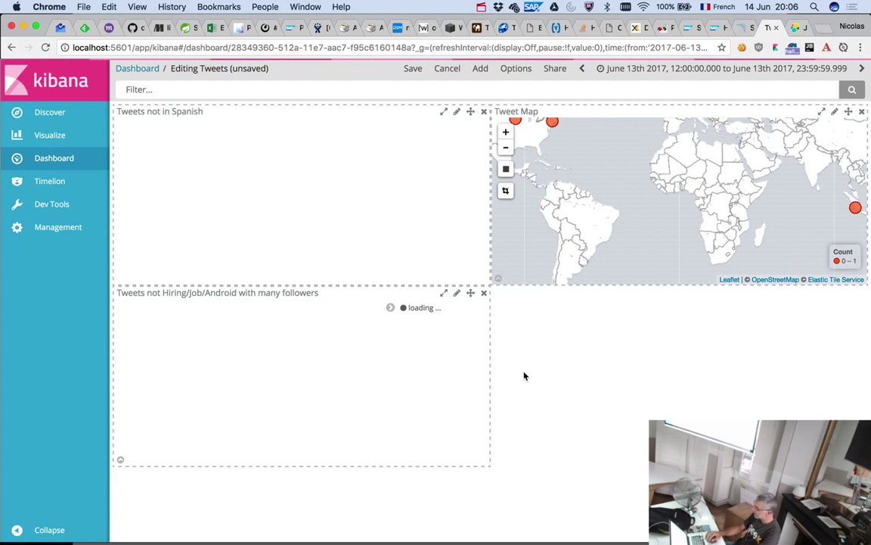
- Zoom the Tweet Map out one level and box-select Europe to filter the dashboard to its tweets
{"action": "left_click", "coordinate": [510, 149]}
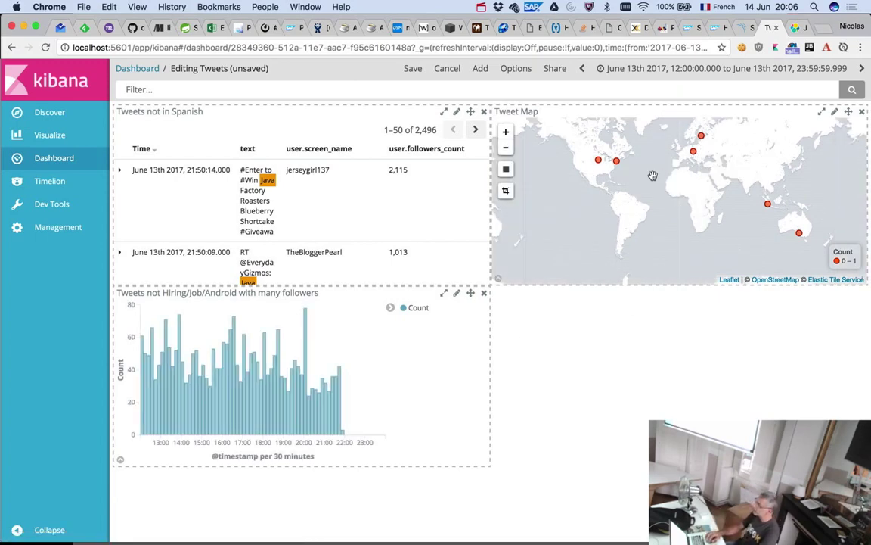
{"action": "left_click", "coordinate": [506, 171]}
{"action": "left_click_drag", "start_coordinate": [667, 126], "coordinate": [715, 164]}
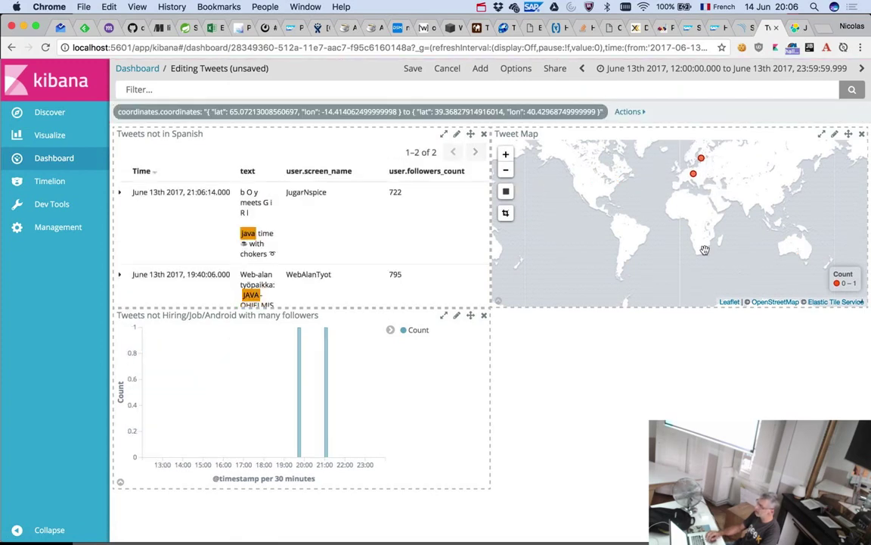
- Delete the Europe location filter from the dashboard's filter bar
{"action": "mouse_move", "coordinate": [301, 394]}
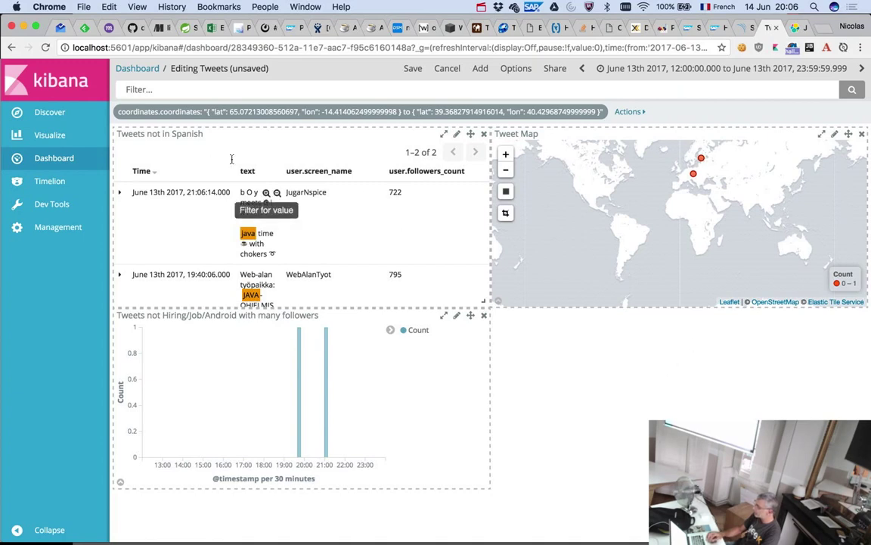
{"action": "mouse_move", "coordinate": [139, 112]}
{"action": "left_click", "coordinate": [379, 112]}
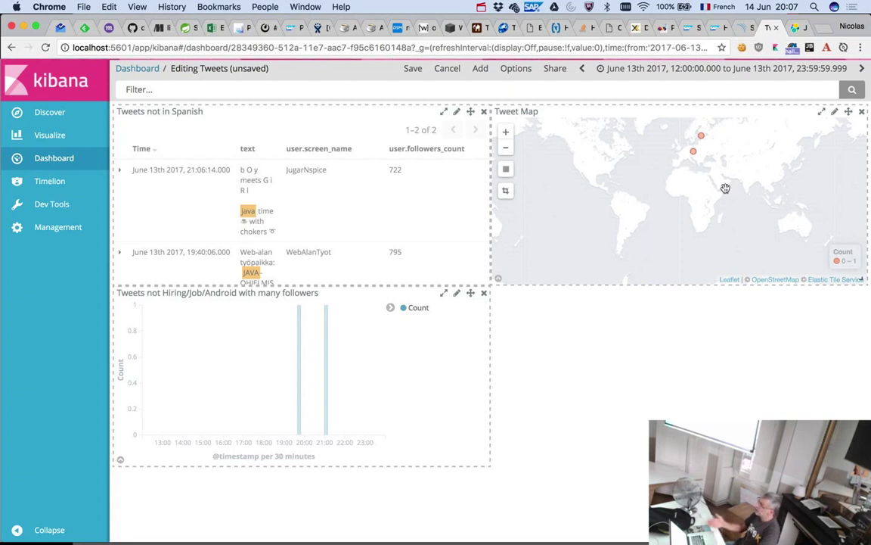
- Refresh to show all 2,496 tweets, then narrow the histogram time range to about 17:45–21:20
{"action": "key", "text": "Return"}
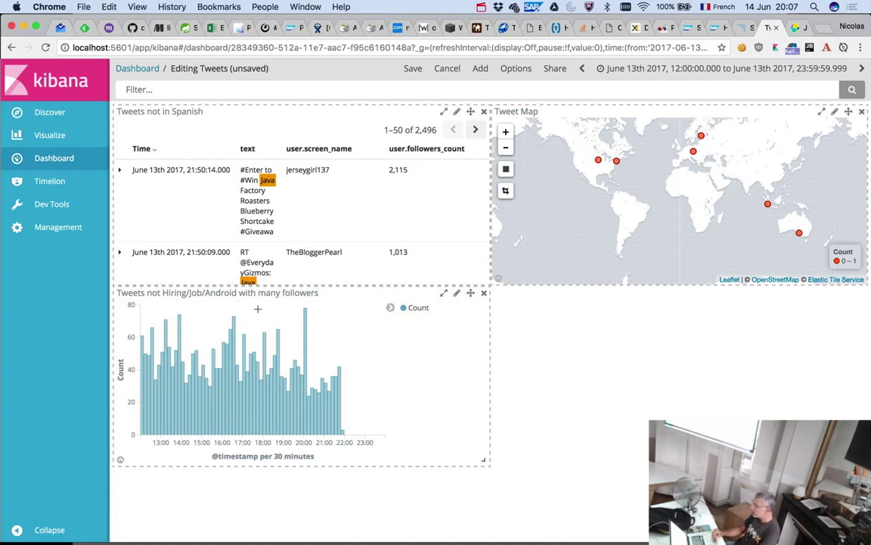
{"action": "mouse_move", "coordinate": [261, 310]}
{"action": "left_mouse_down"}
{"action": "mouse_move", "coordinate": [348, 431]}
{"action": "mouse_move", "coordinate": [332, 439]}
{"action": "left_mouse_up"}
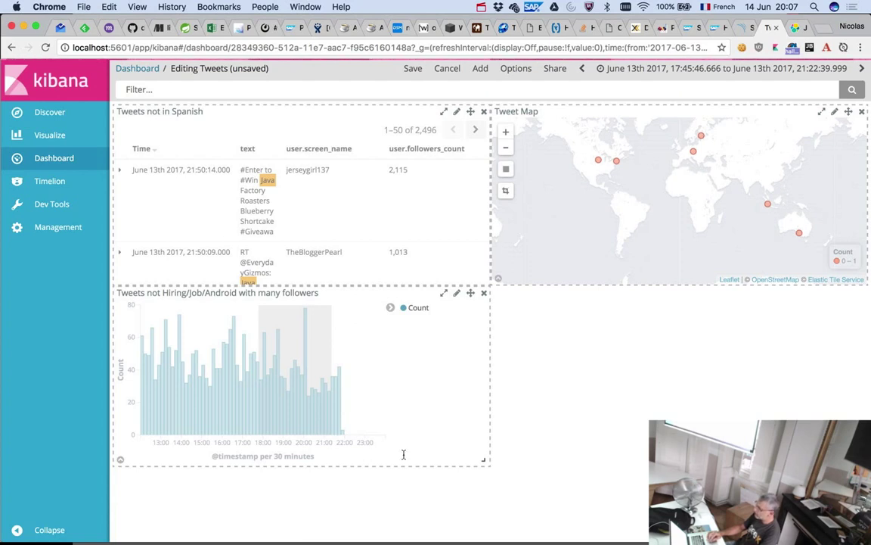
- Browse the twitter index pattern's field list in Management, then return to Discover's saved search results
{"action": "left_click", "coordinate": [69, 235]}
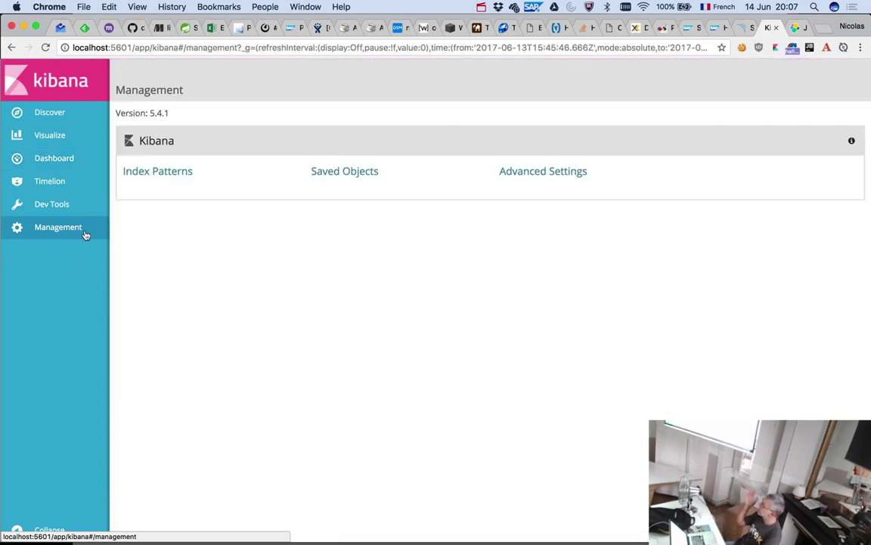
{"action": "left_click", "coordinate": [176, 177]}
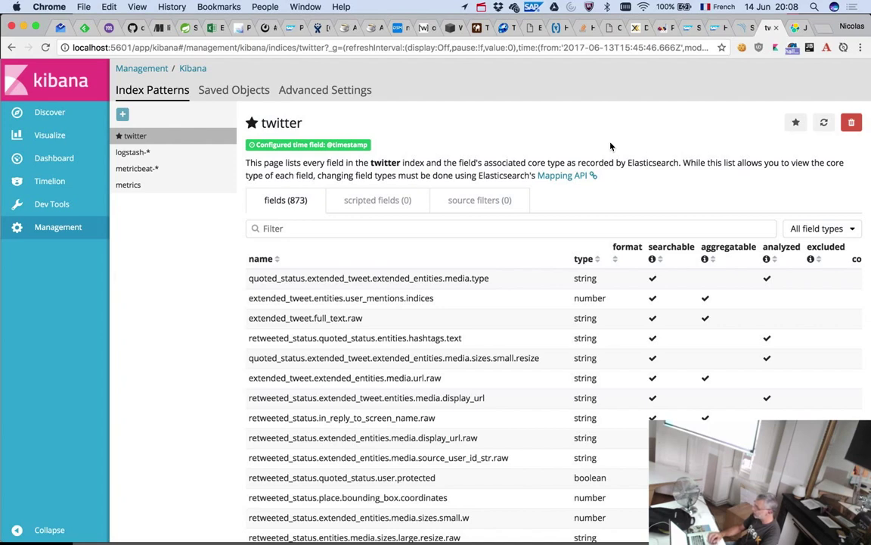
{"action": "scroll", "coordinate": [611, 146], "scroll_direction": "down", "scroll_amount": 3}
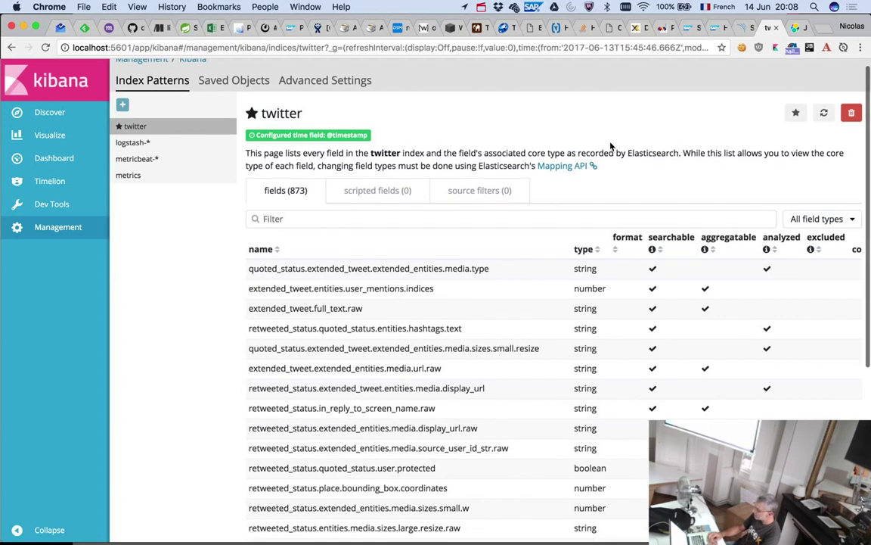
{"action": "scroll", "coordinate": [337, 270], "scroll_direction": "down", "scroll_amount": 6}
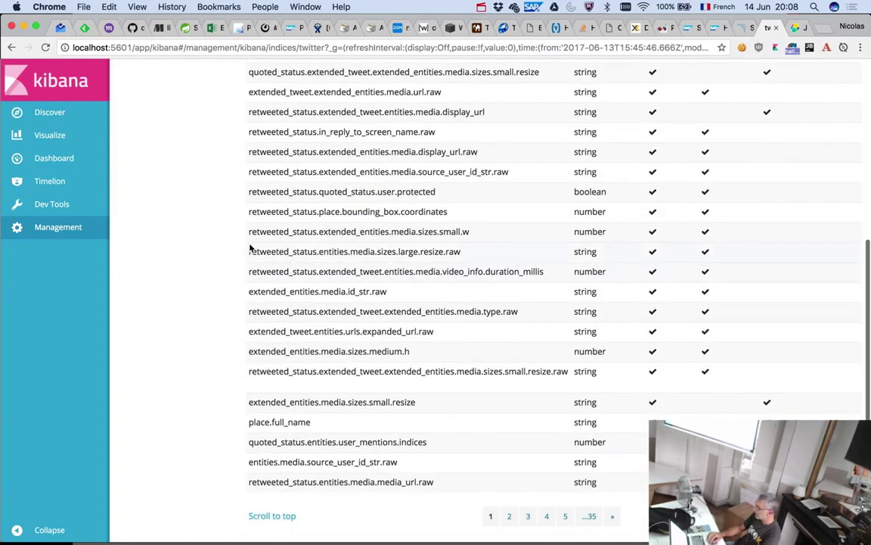
{"action": "scroll", "coordinate": [249, 246], "scroll_direction": "up", "scroll_amount": 5}
{"action": "left_click", "coordinate": [45, 114]}
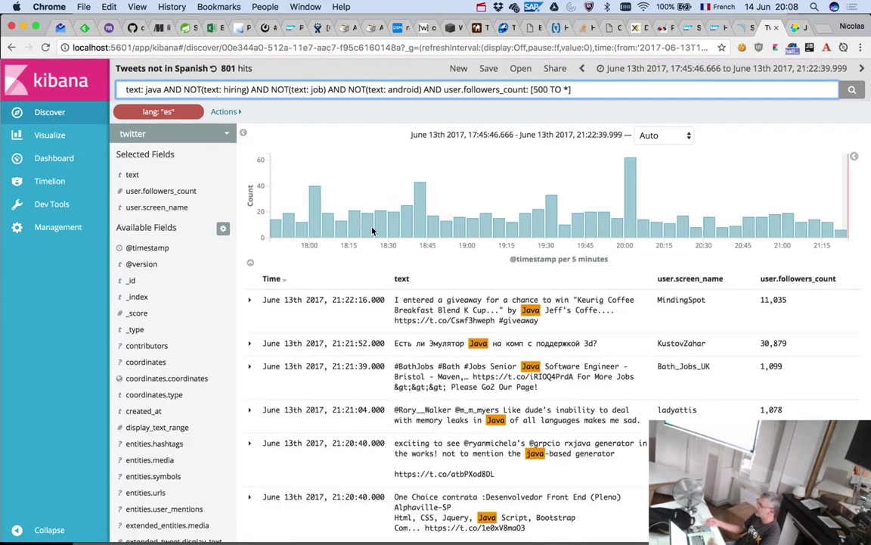
- Expand the 21:22:16 tweet's full field table and highlight its entities.hashtags JSON ('giveaway')
{"action": "left_click", "coordinate": [250, 299]}
{"action": "scroll", "coordinate": [518, 329], "scroll_direction": "down", "scroll_amount": 8}
{"action": "left_click_drag", "start_coordinate": [503, 237], "coordinate": [534, 293]}
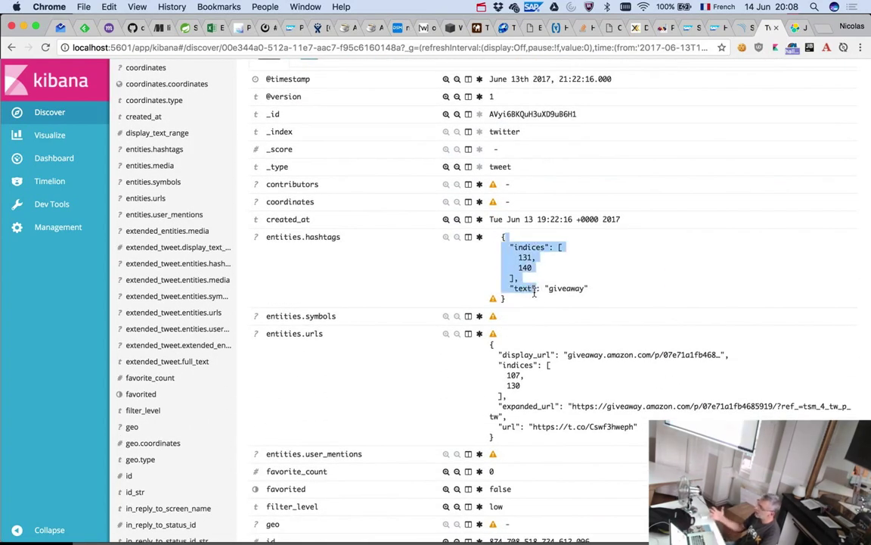